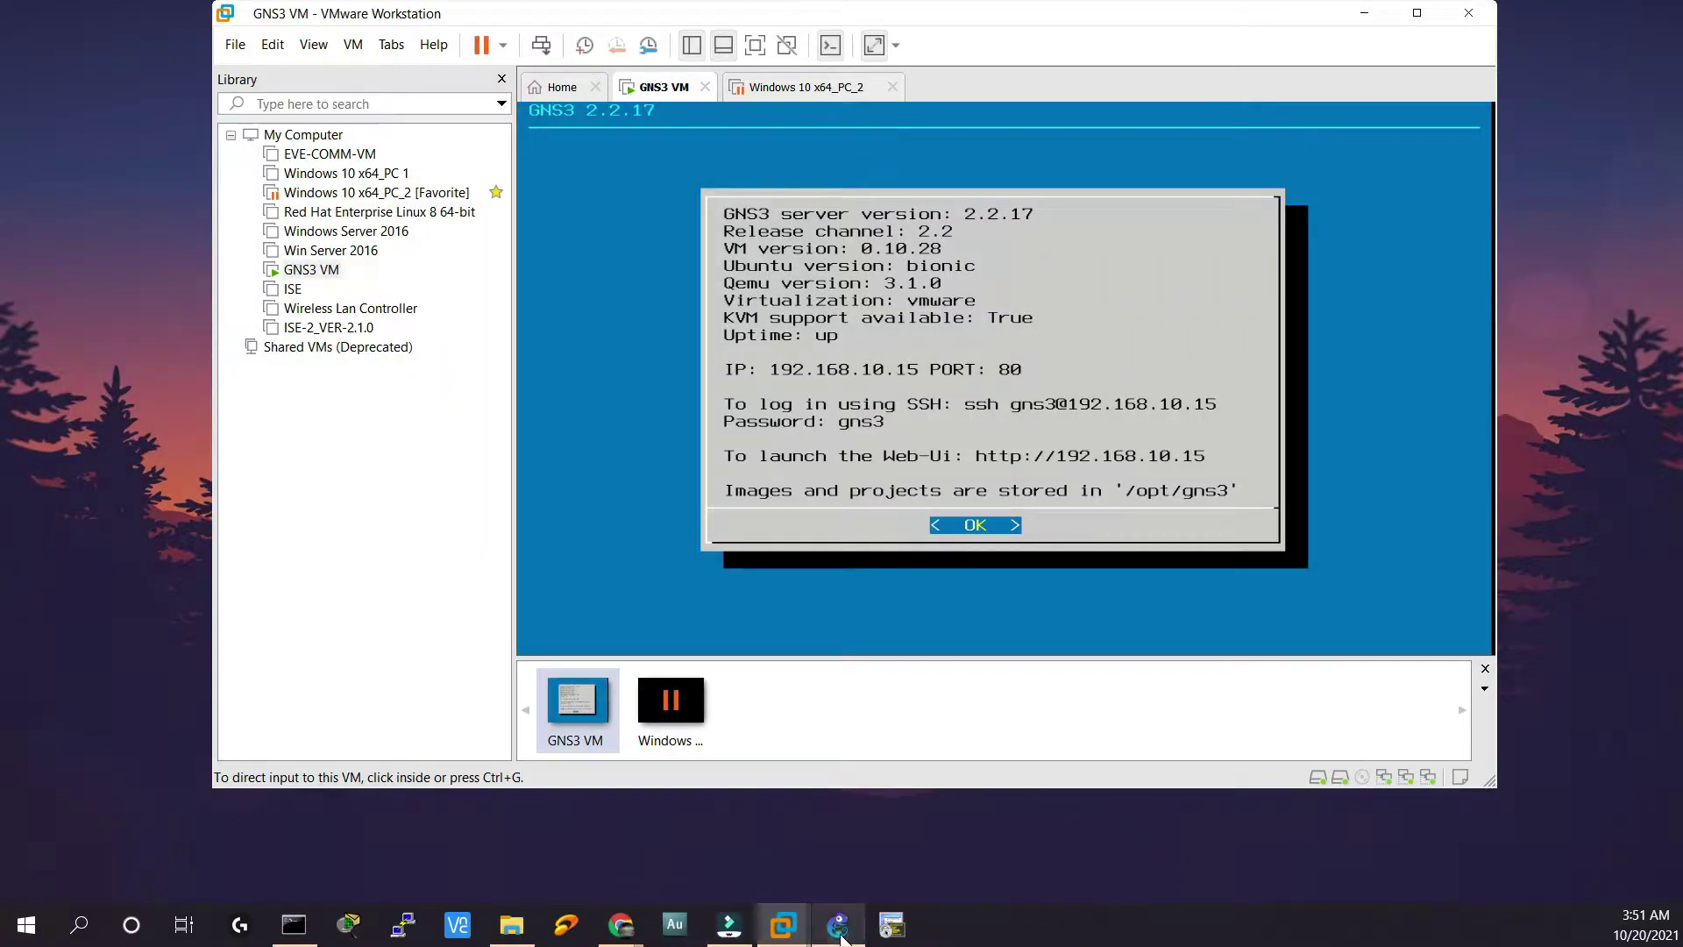
Bring the GNS3 lab window to the front from the taskbar.
left_click(838, 924)
Move the GNS3 topology window further to the right.
left_click_drag(618, 128, 808, 118)
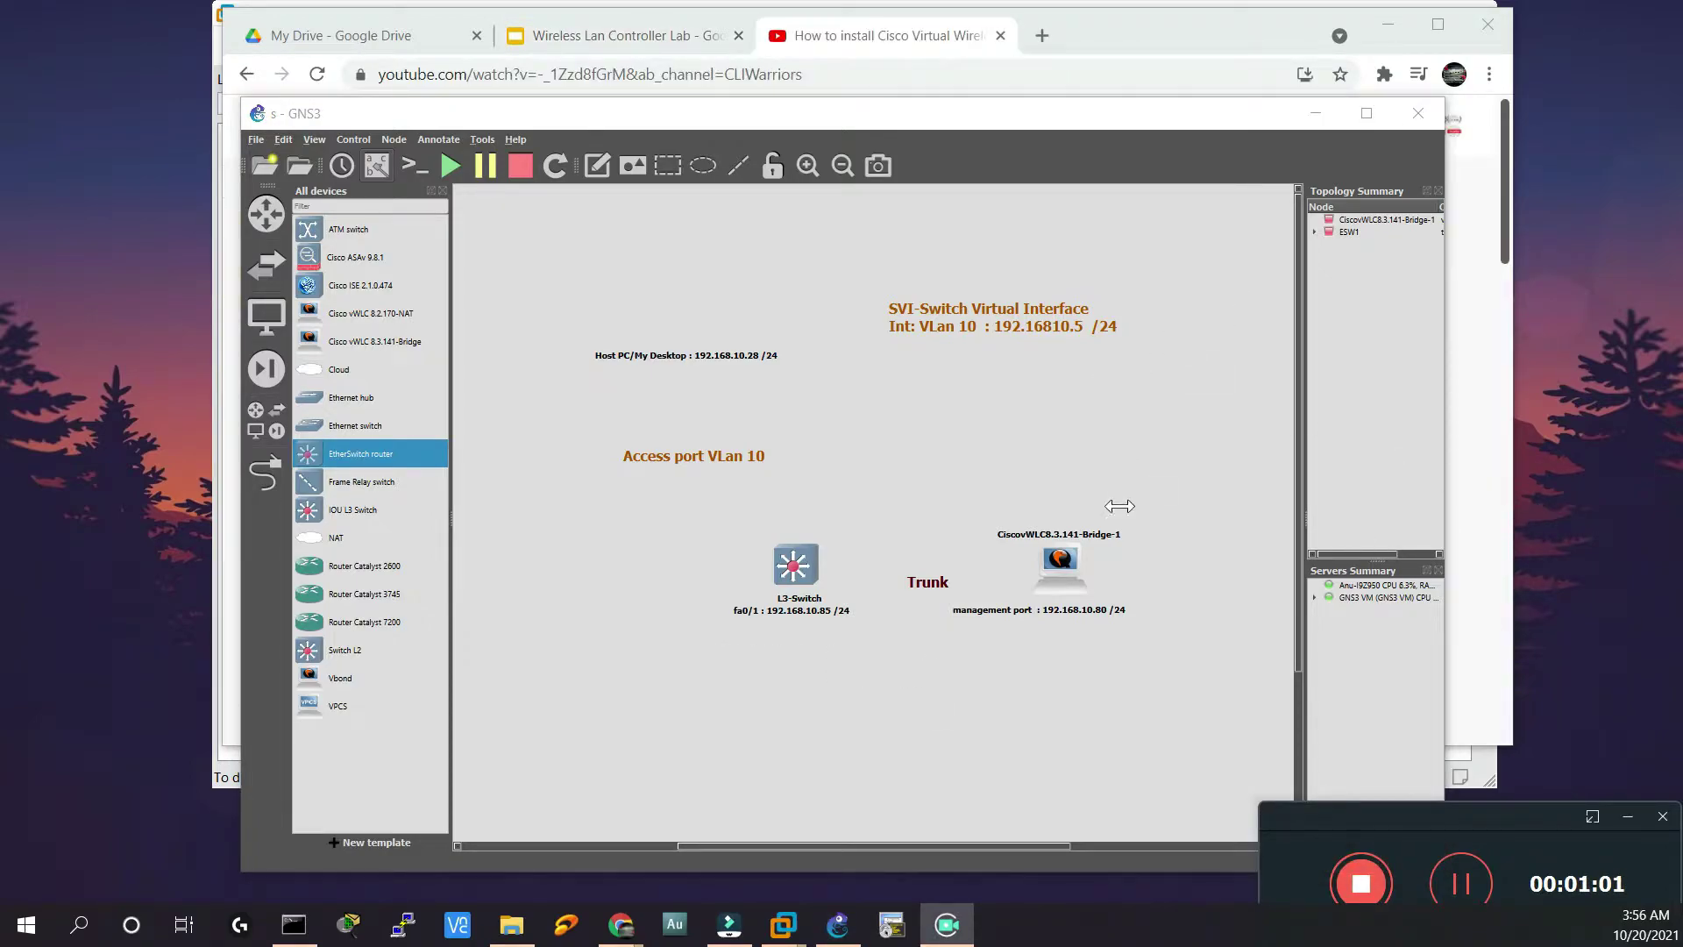
Switch to the YouTube vWLC install video and scroll its page down and back up.
key("alt+Tab")
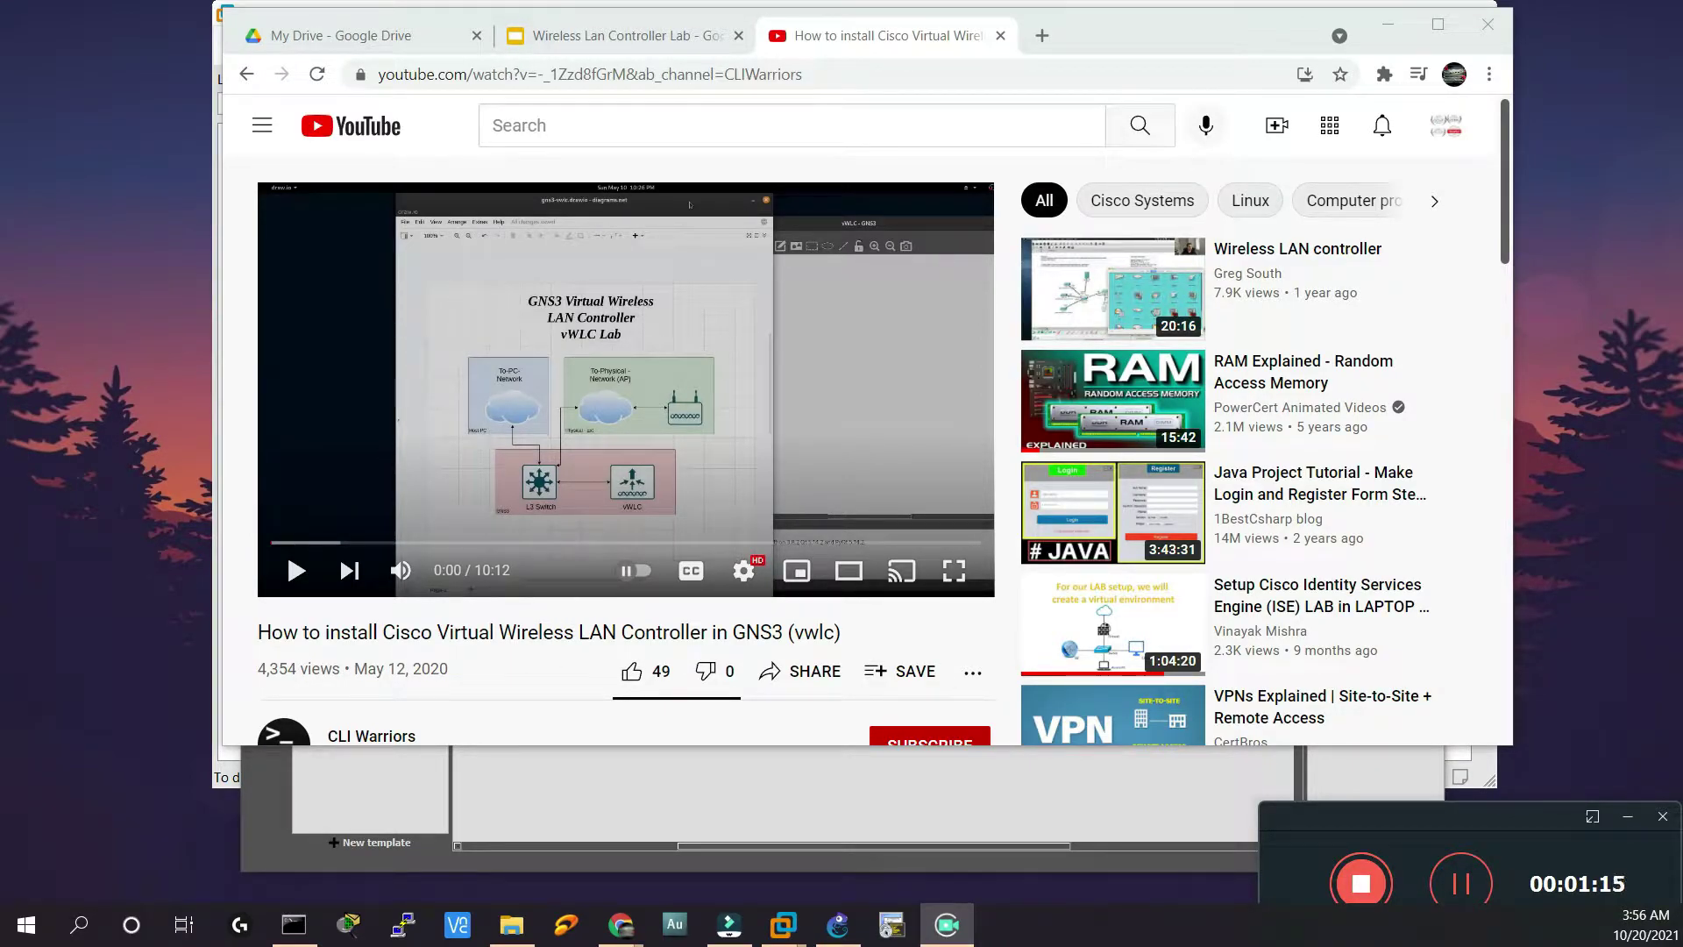
scroll(613, 631, "down", 1)
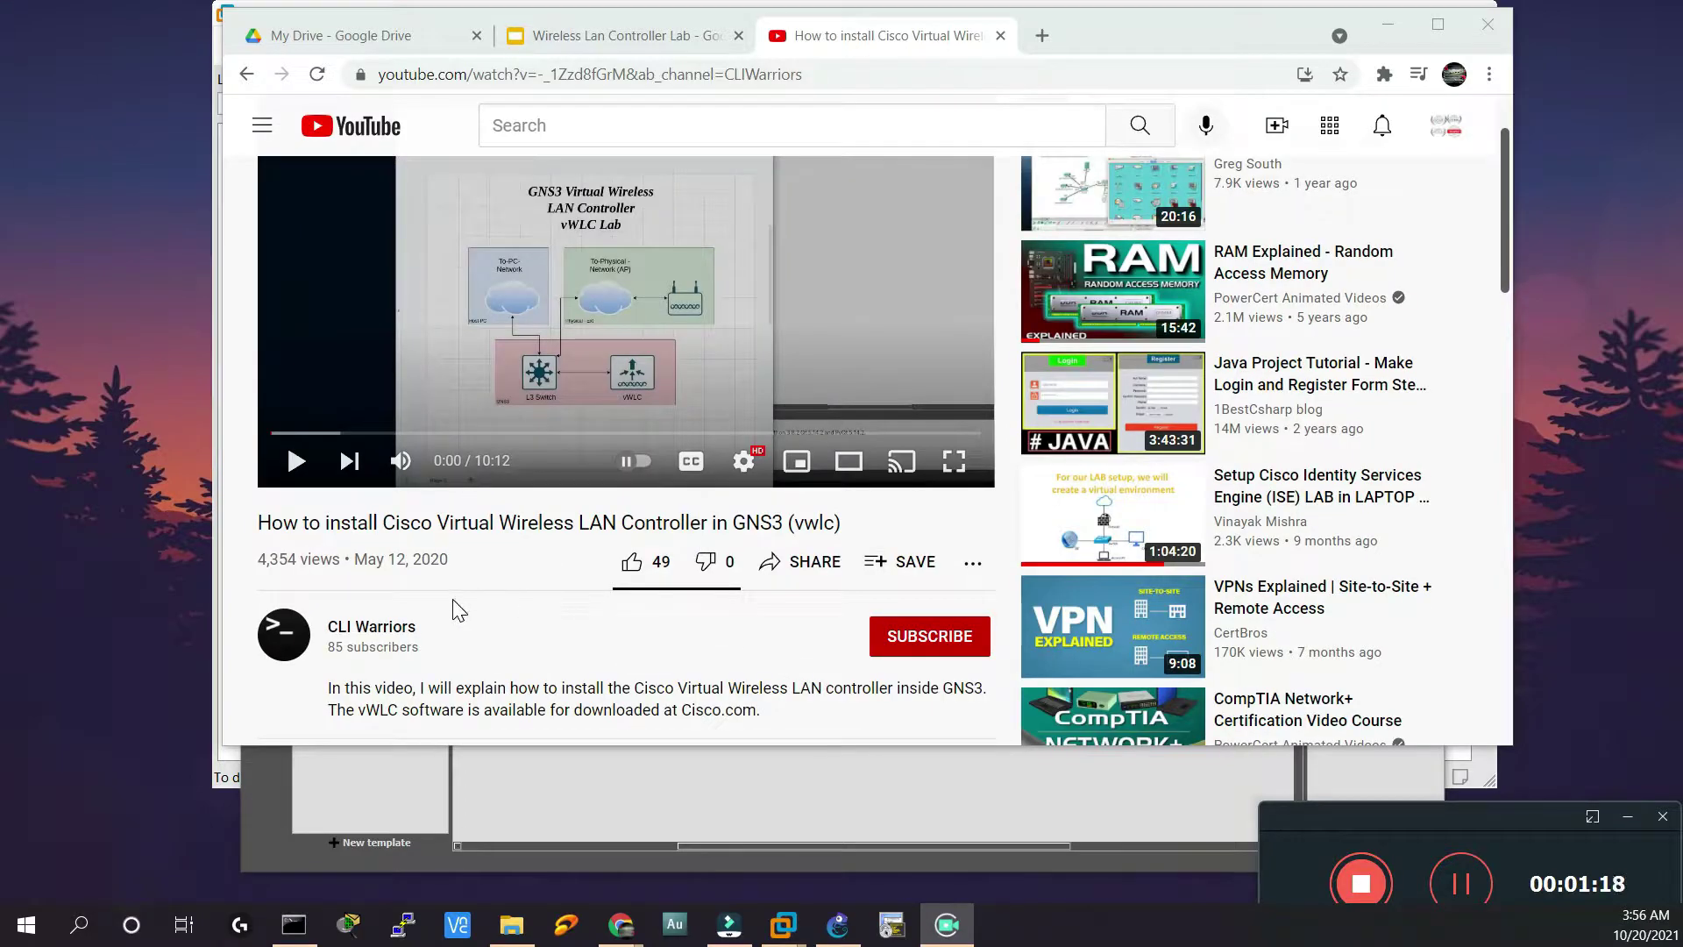
scroll(457, 605, "up", 1)
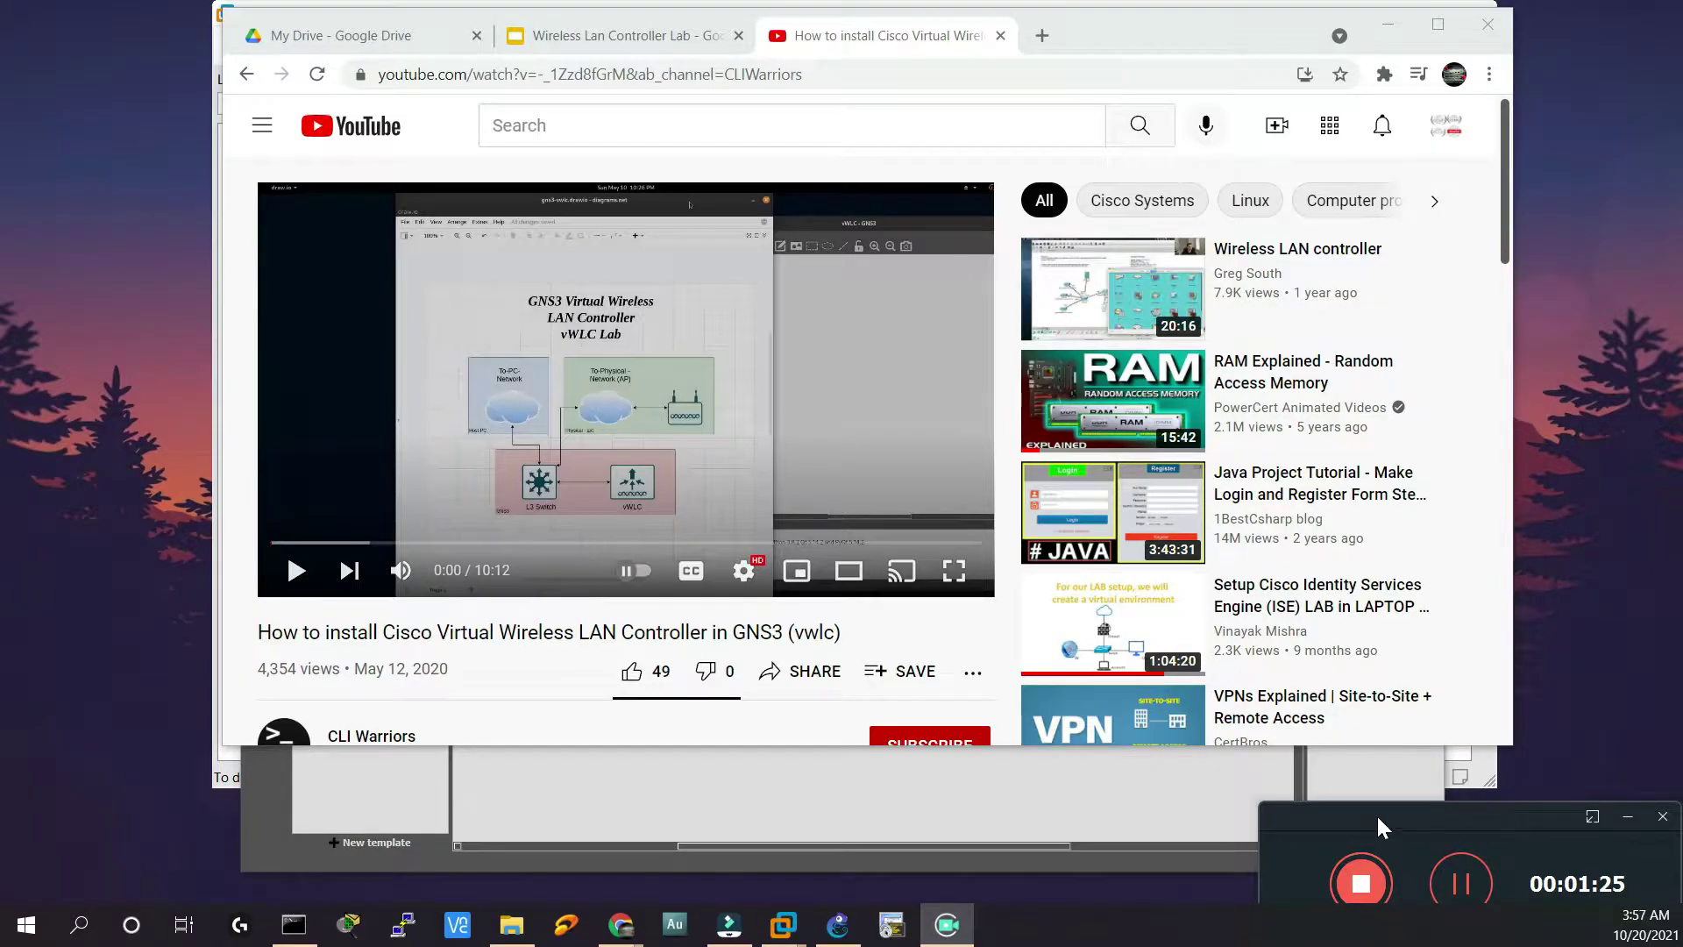
Browse into the vwlc-8.3.141 folder under the Wireless Lan controler folder to check its files.
left_click(511, 925)
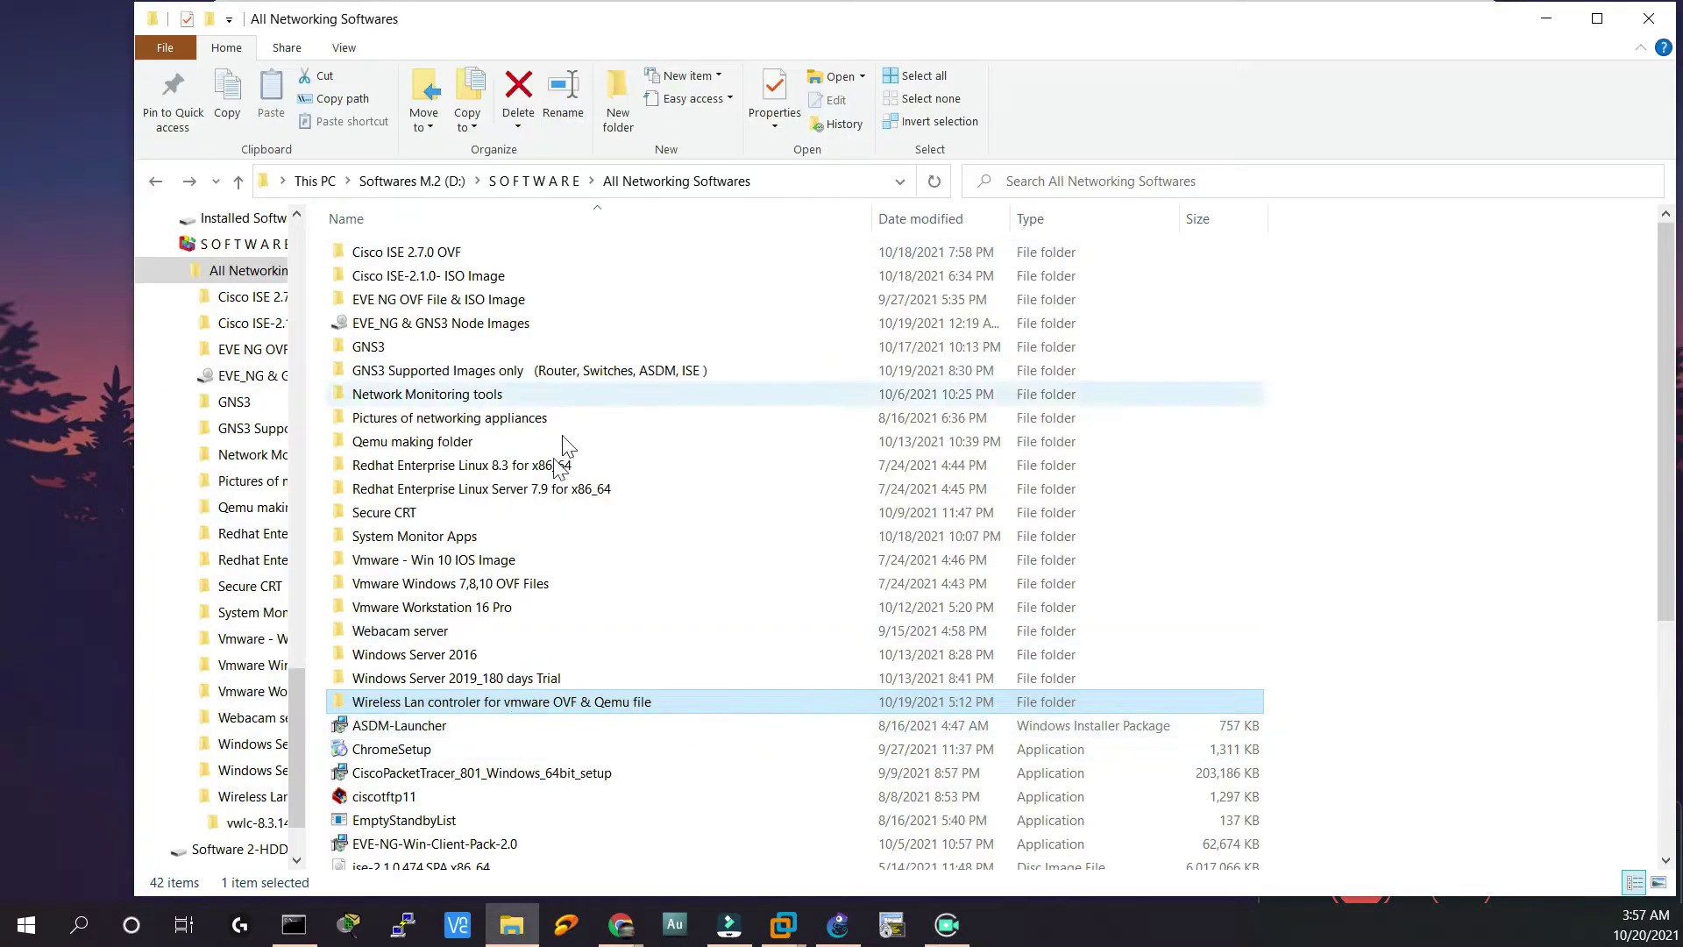
double_click(464, 701)
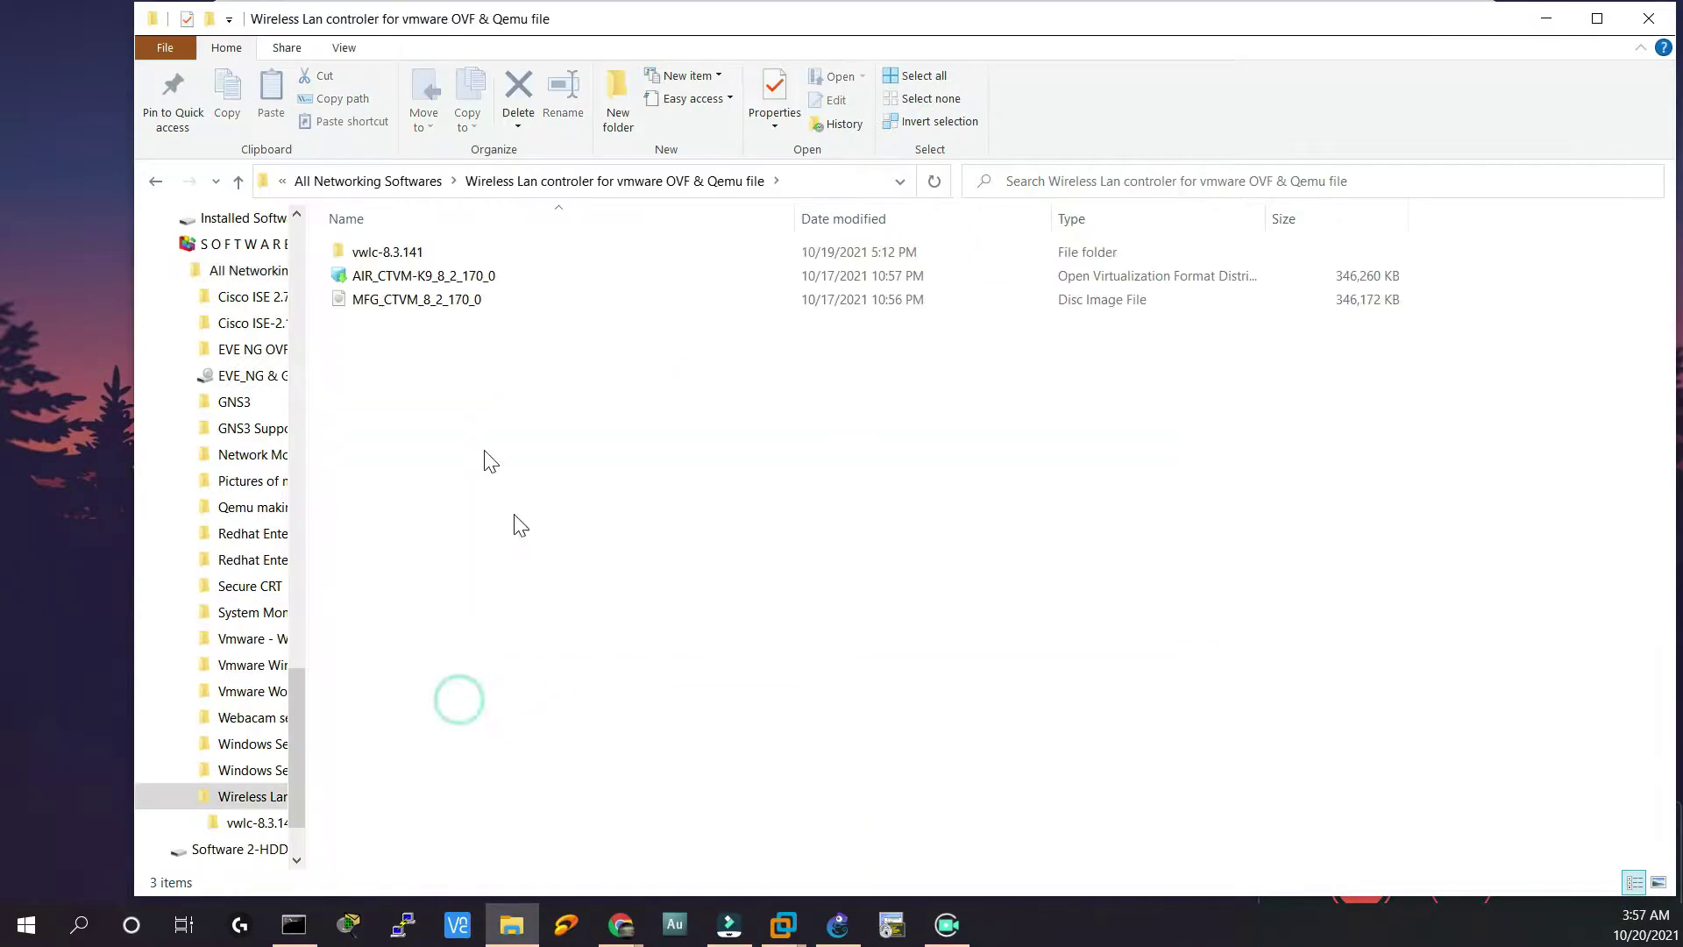
double_click(378, 256)
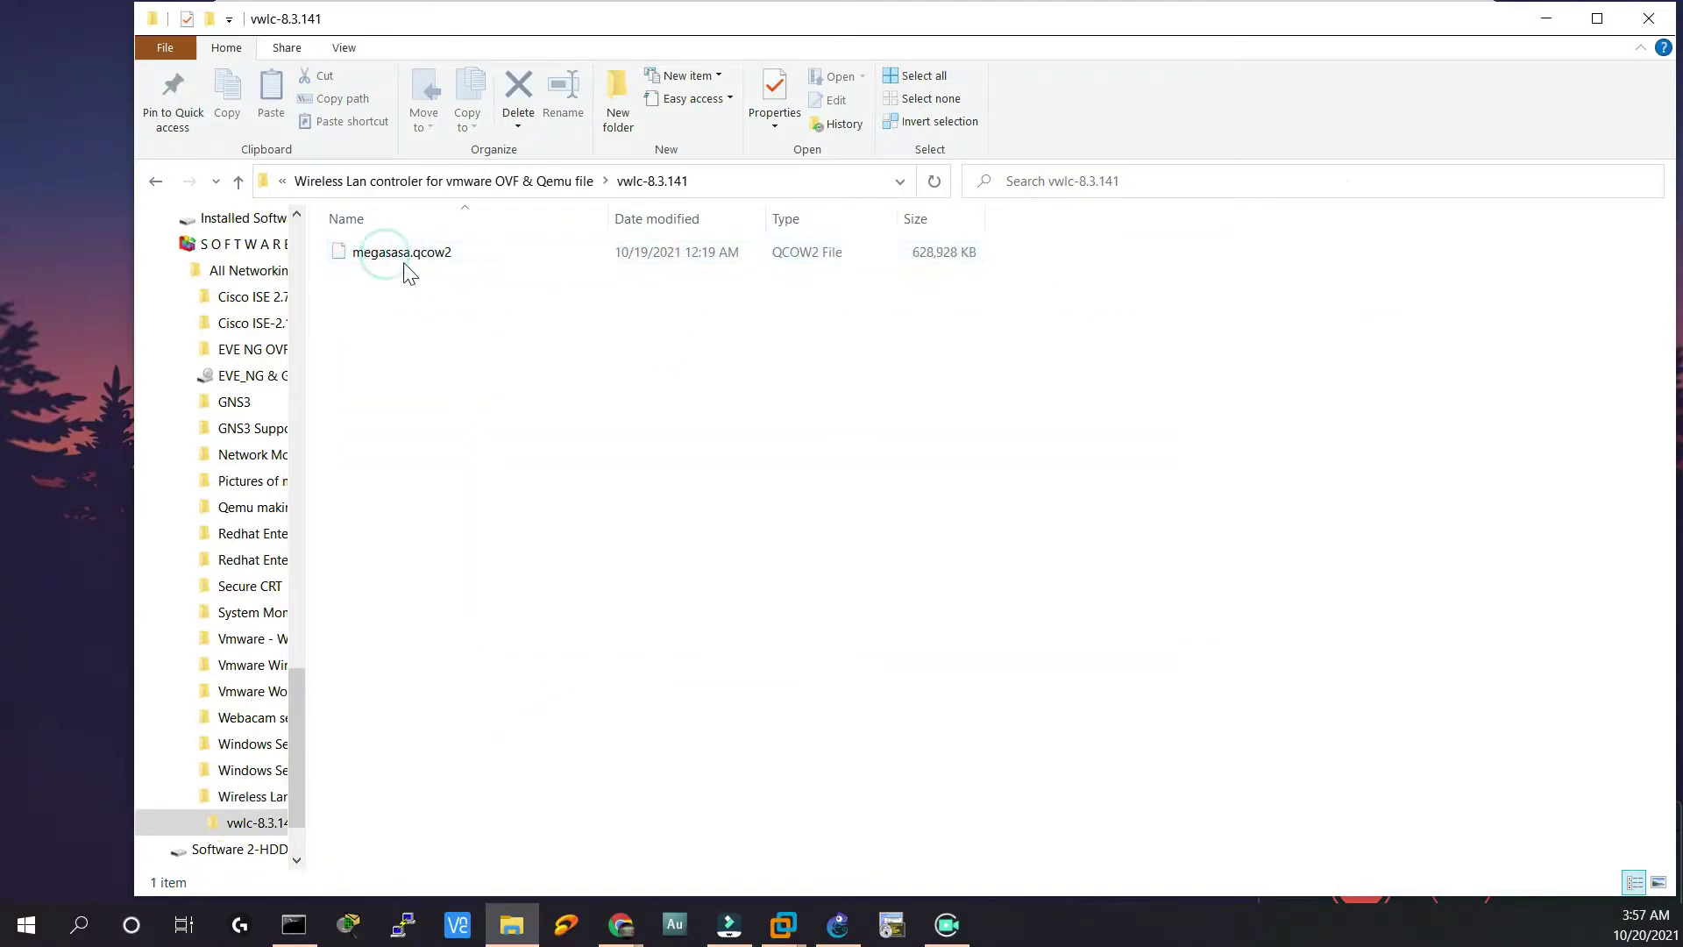
left_click(155, 180)
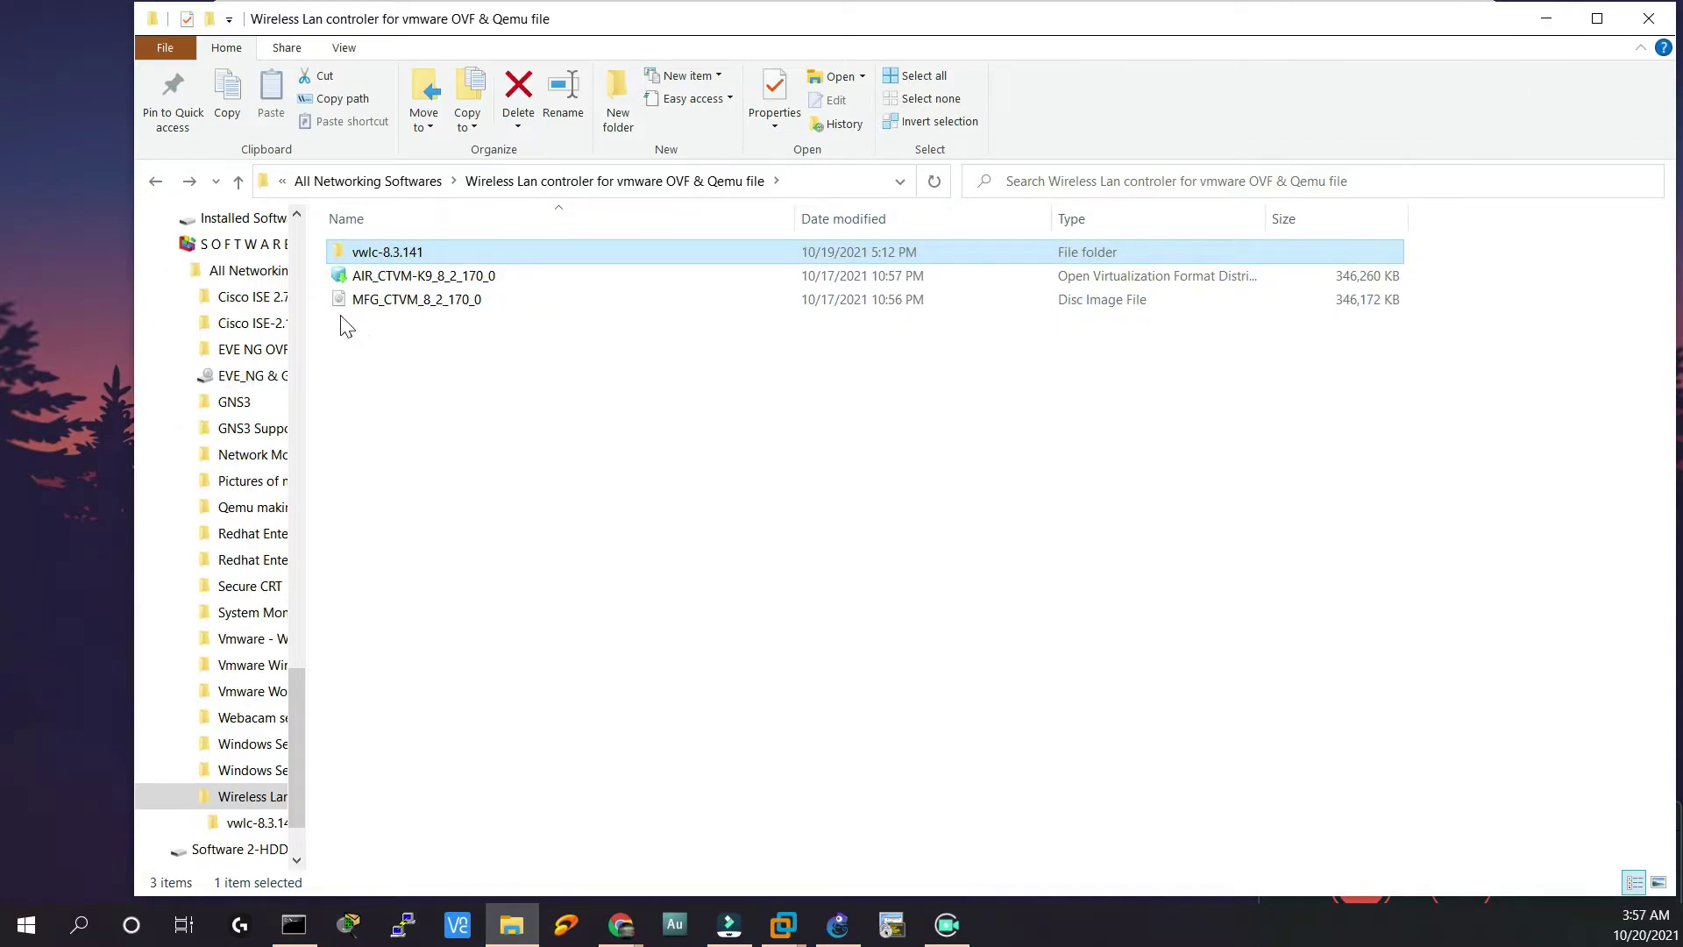
mouse_move(389, 285)
double_click(383, 254)
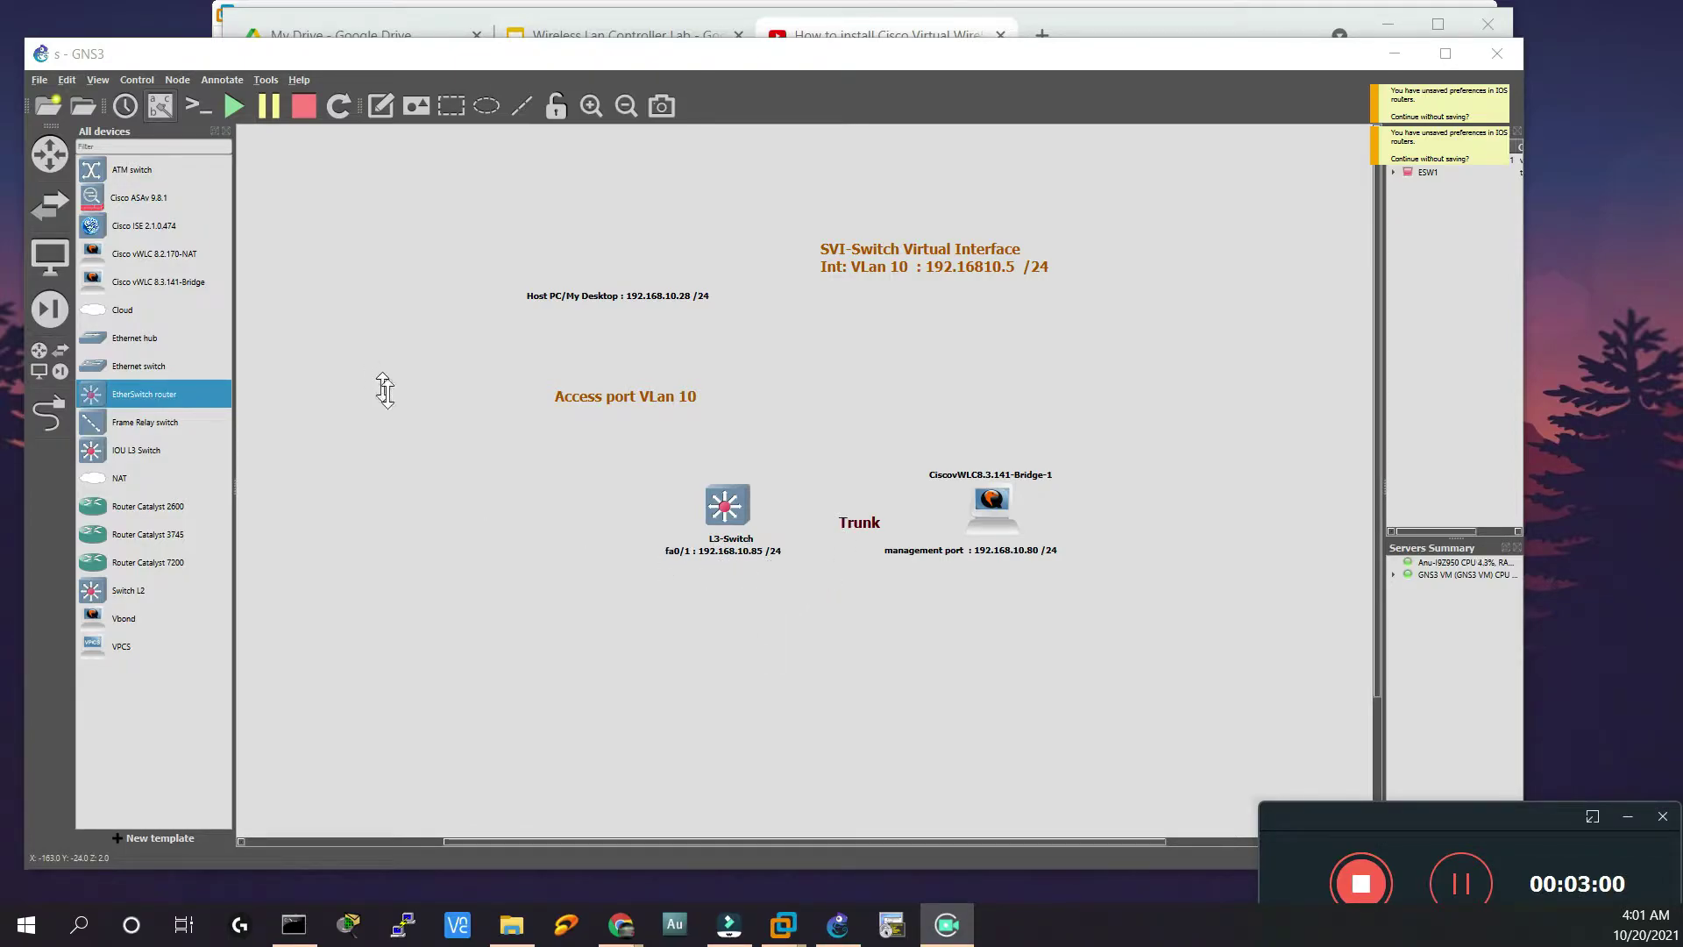
Show the Dynamips IOS router templates in GNS3 Preferences and select the EtherSwitch router.
left_click(385, 390)
left_click(66, 79)
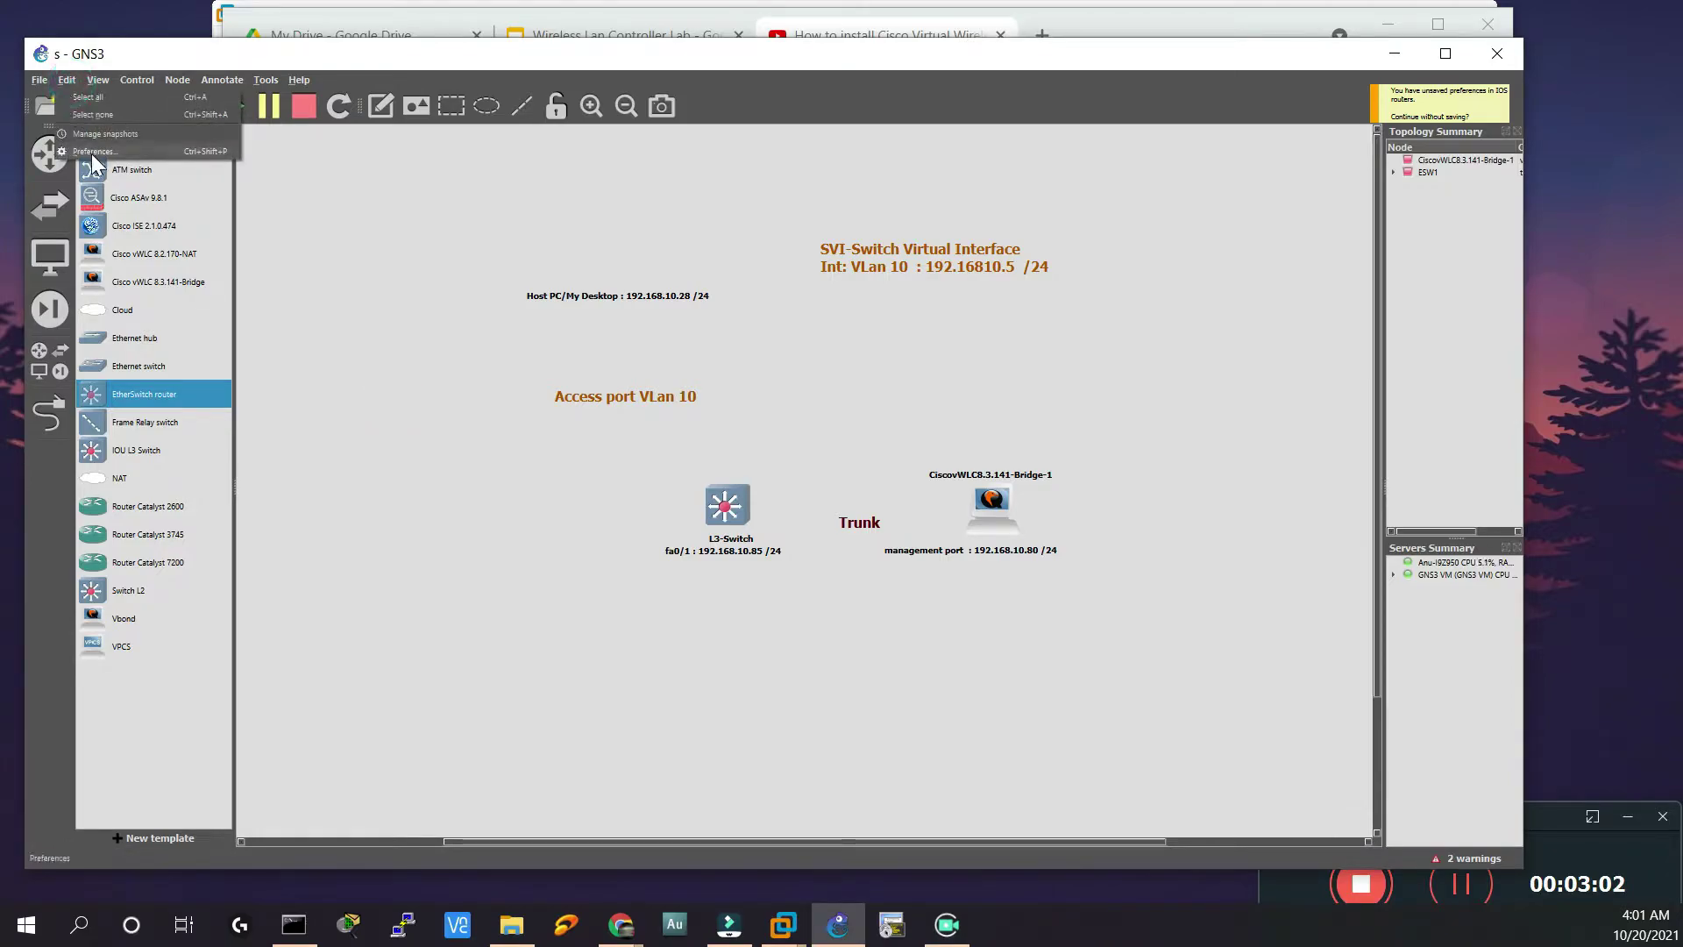
left_click(97, 153)
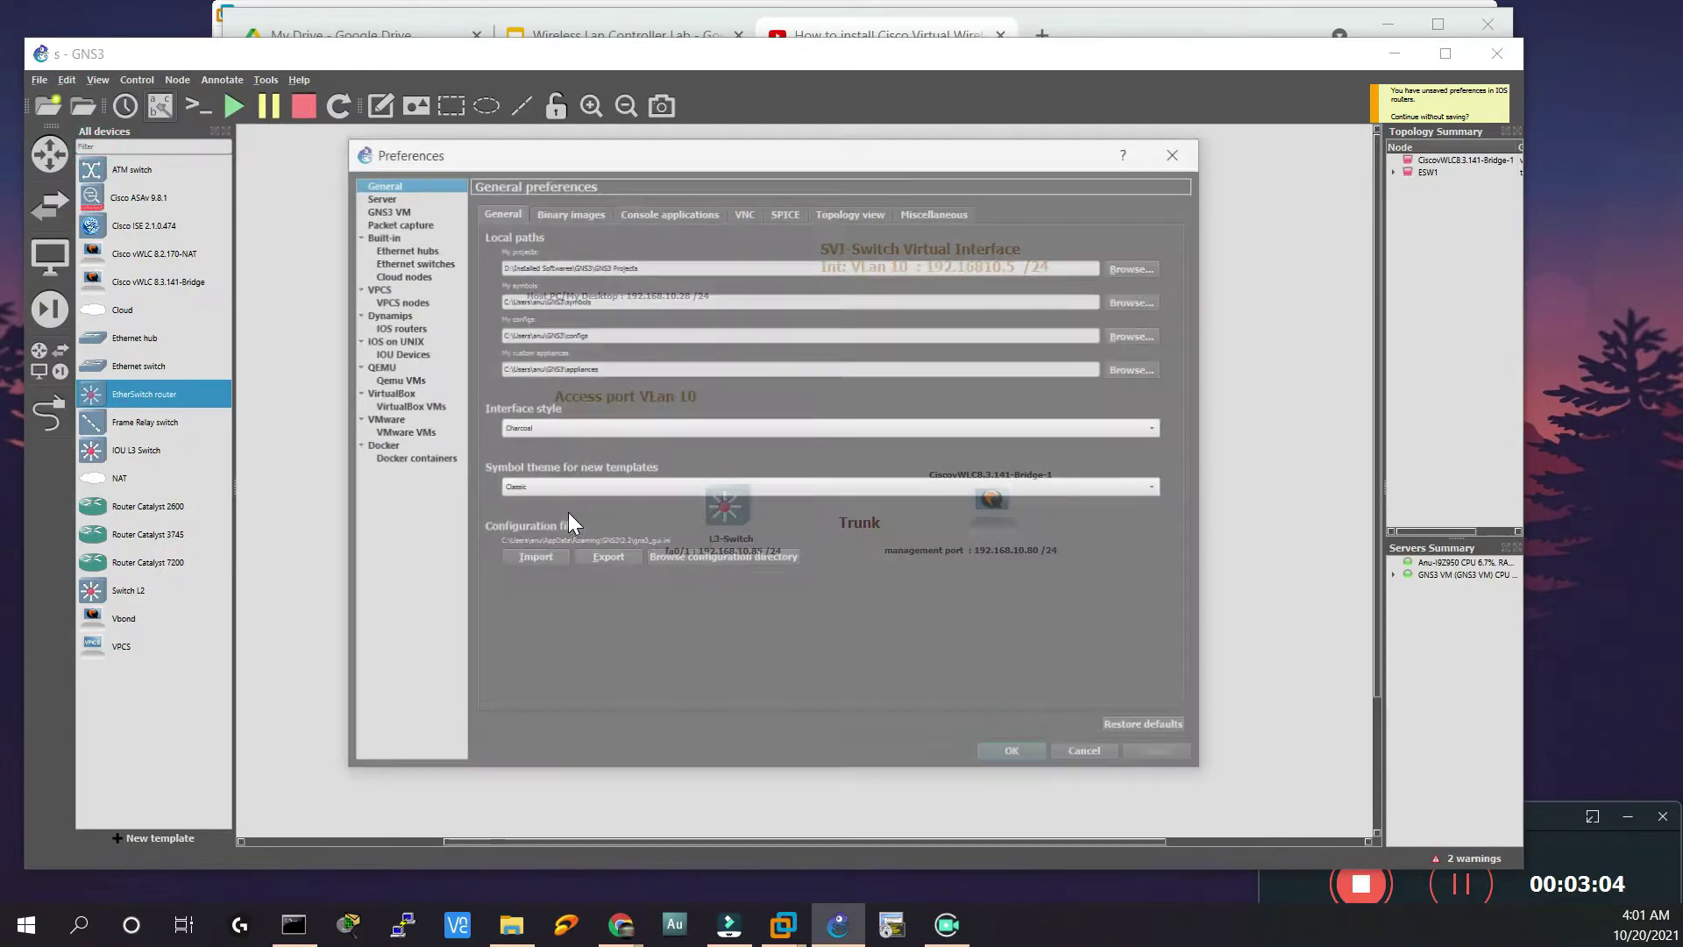
left_click(396, 327)
left_click(559, 219)
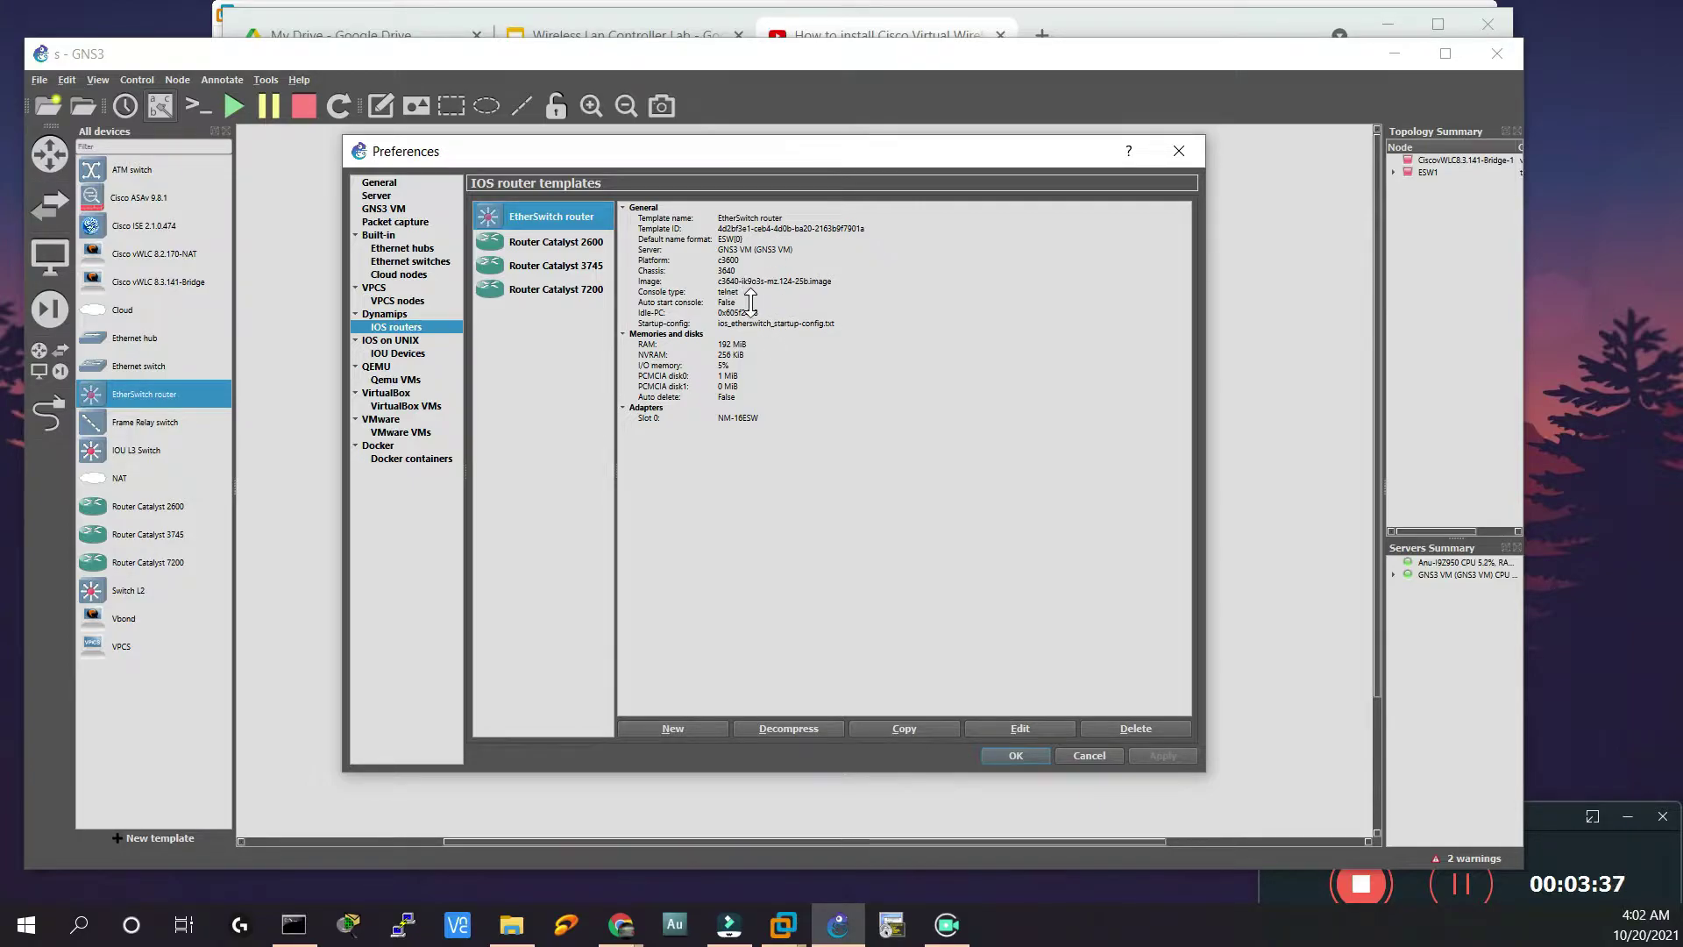
Create a new IOS router template on the GNS3 VM using the uploaded c3640-ik9o3s-mz.124-25b.image.
left_click(672, 728)
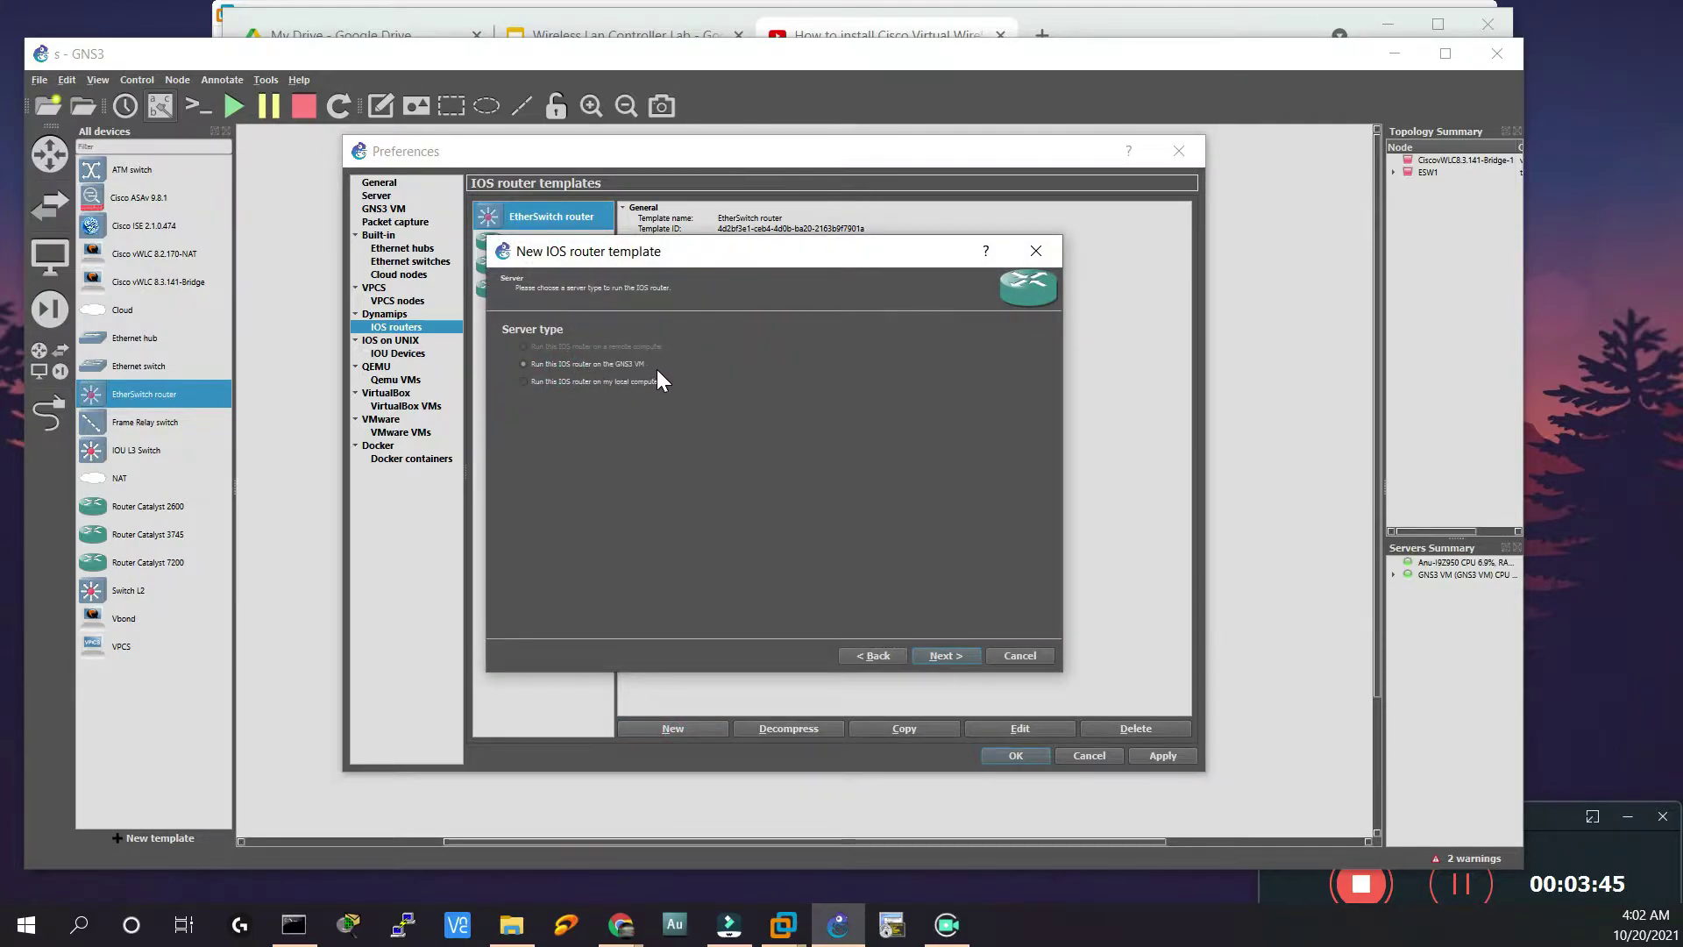
left_click(942, 656)
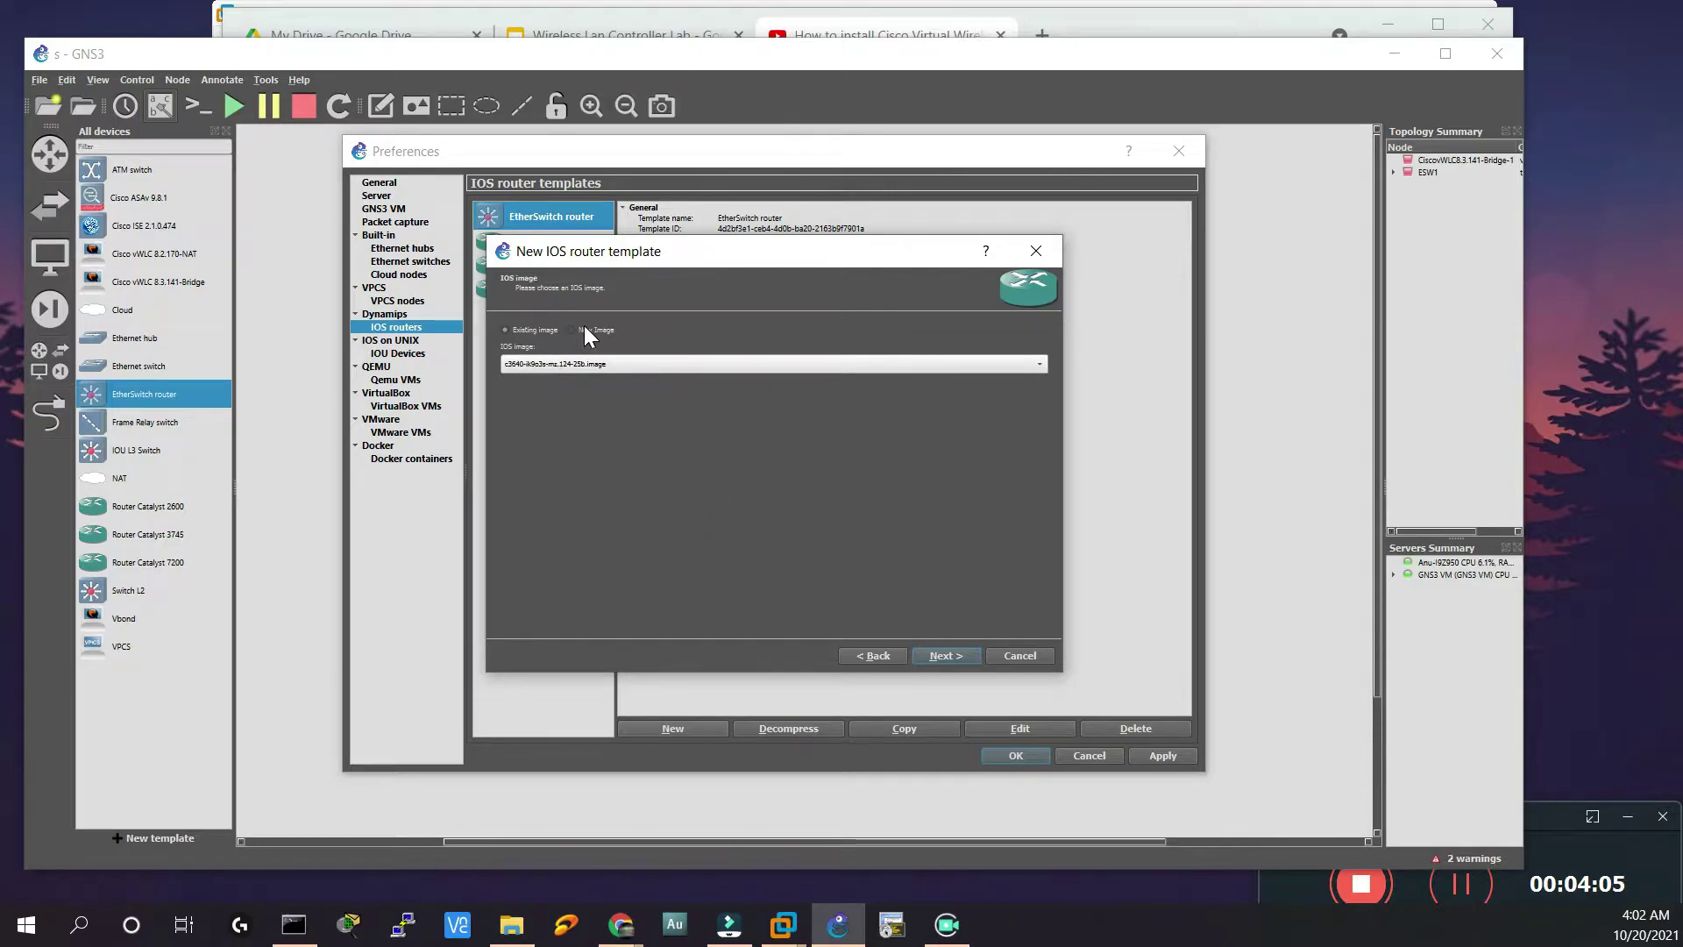
left_click(584, 330)
left_click(993, 369)
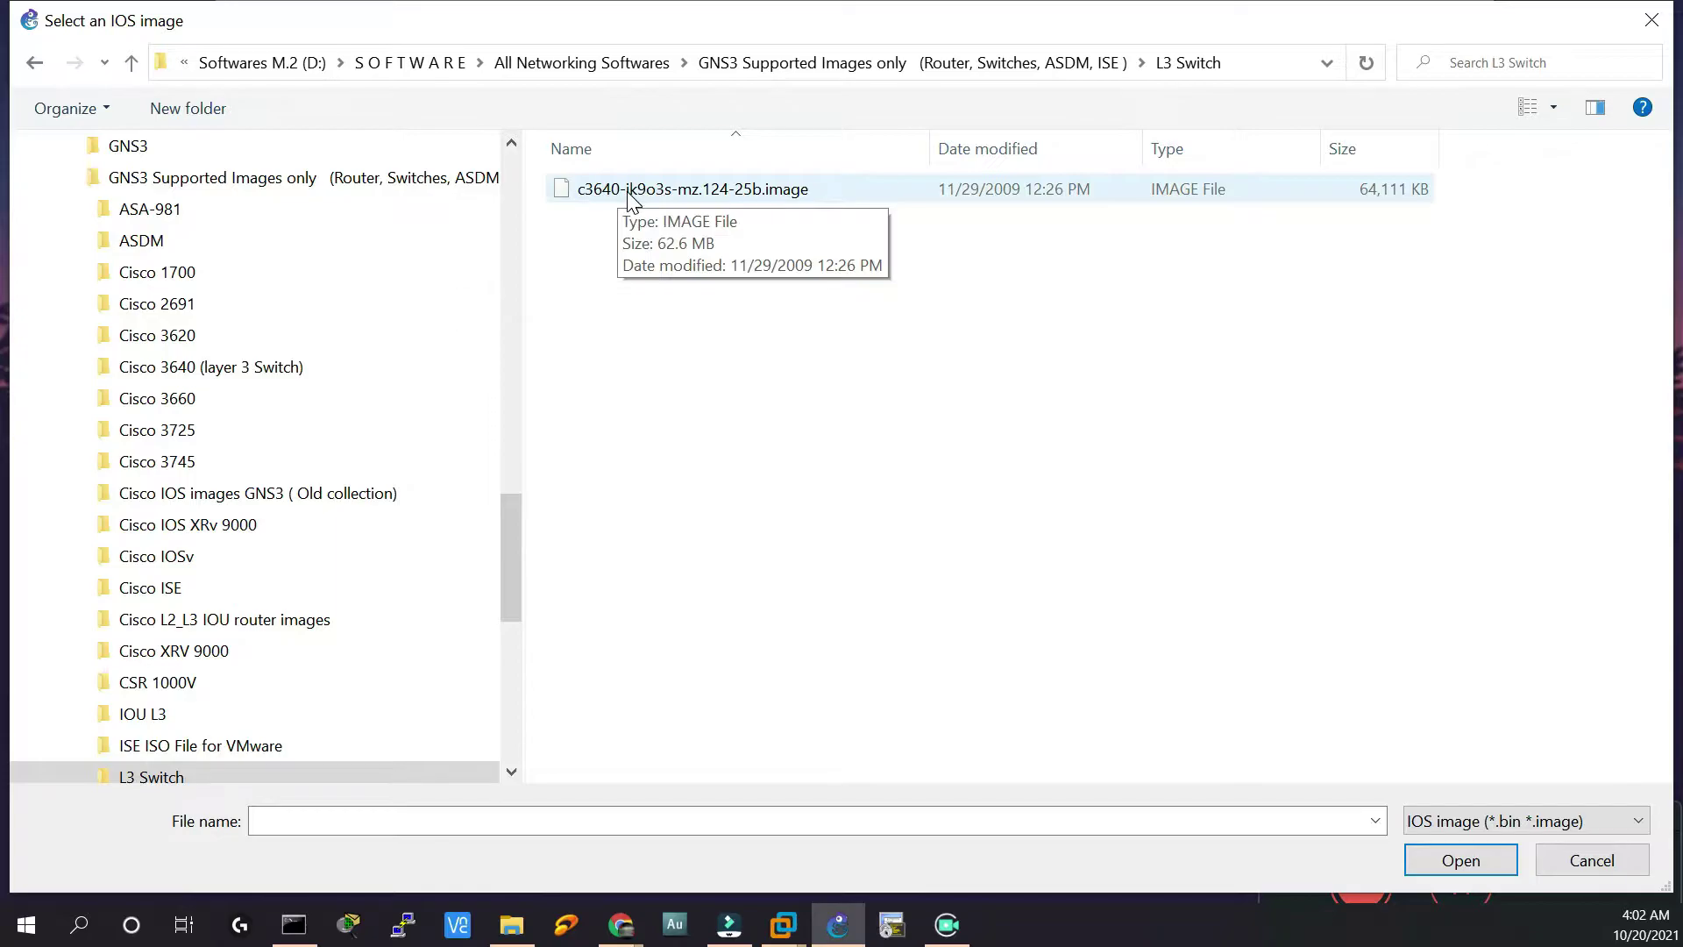
double_click(623, 194)
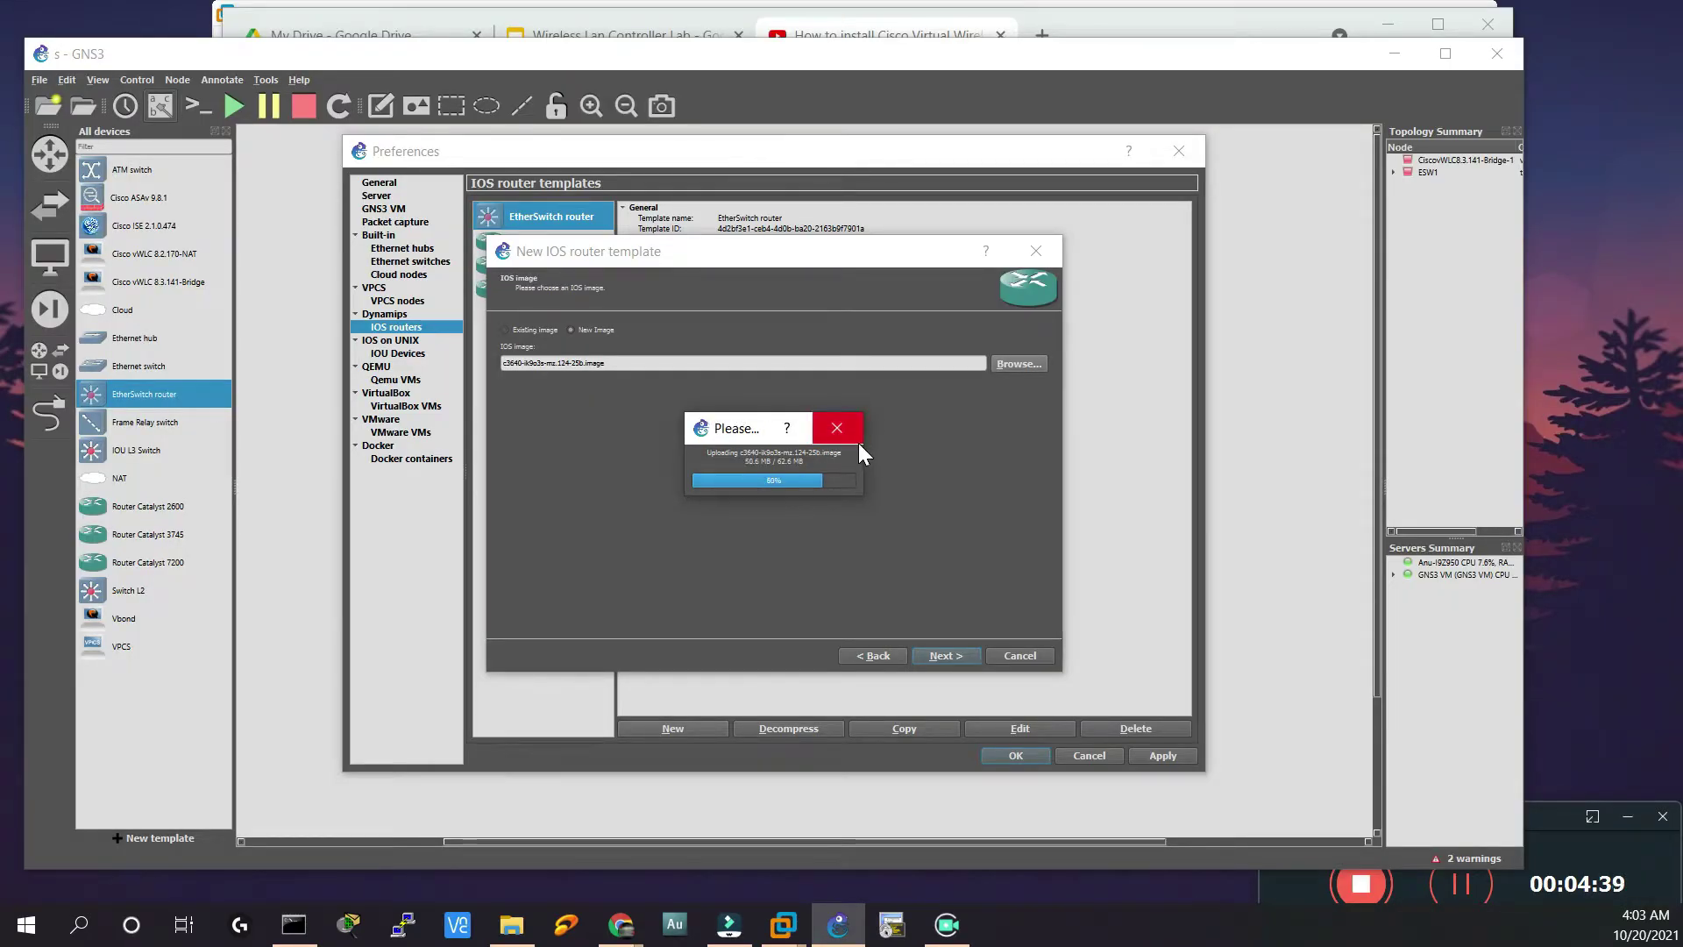
left_click(955, 655)
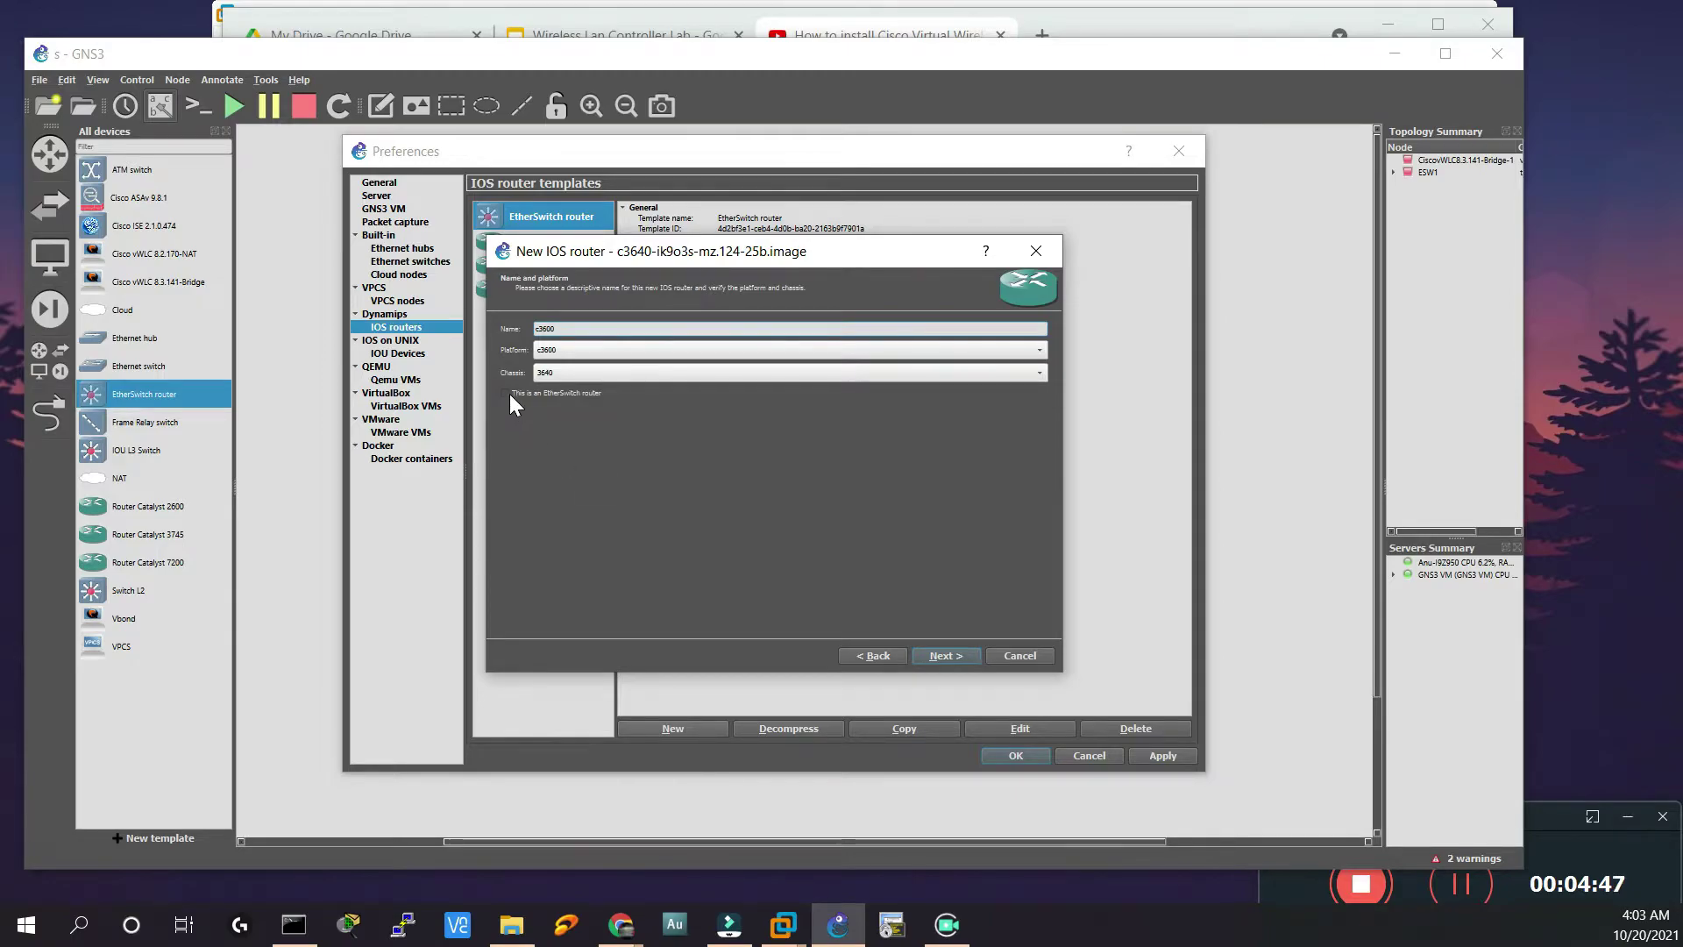
Mark the new c3640 template as an EtherSwitch router and finish the wizard.
left_click(561, 396)
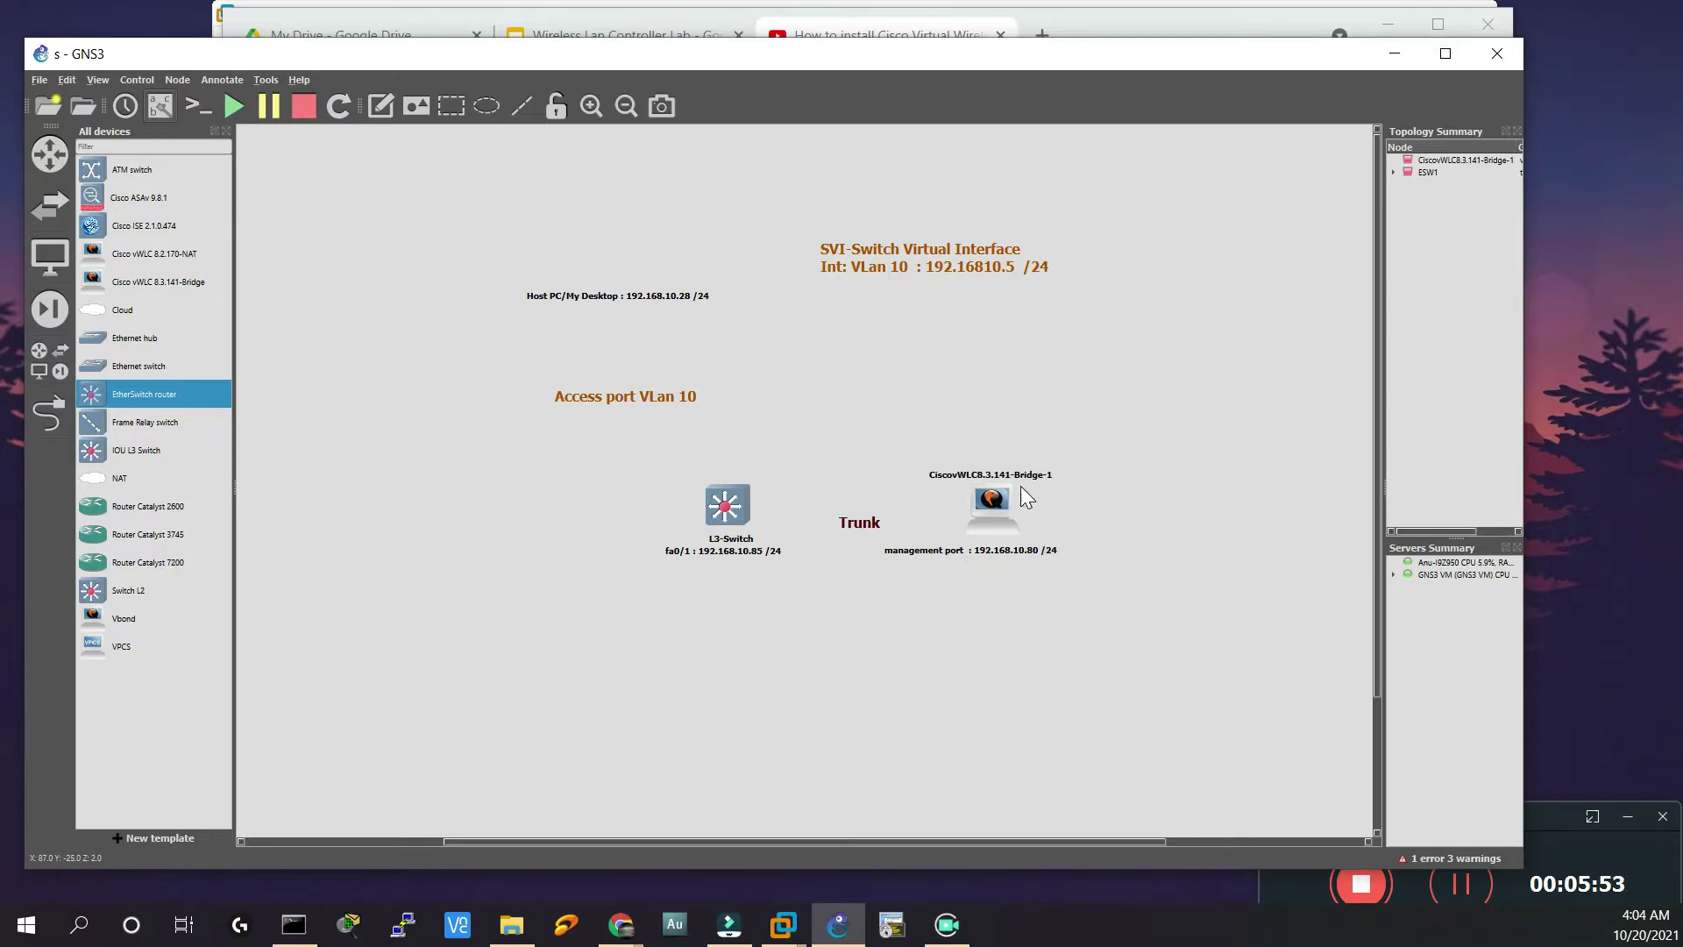
mouse_move(993, 509)
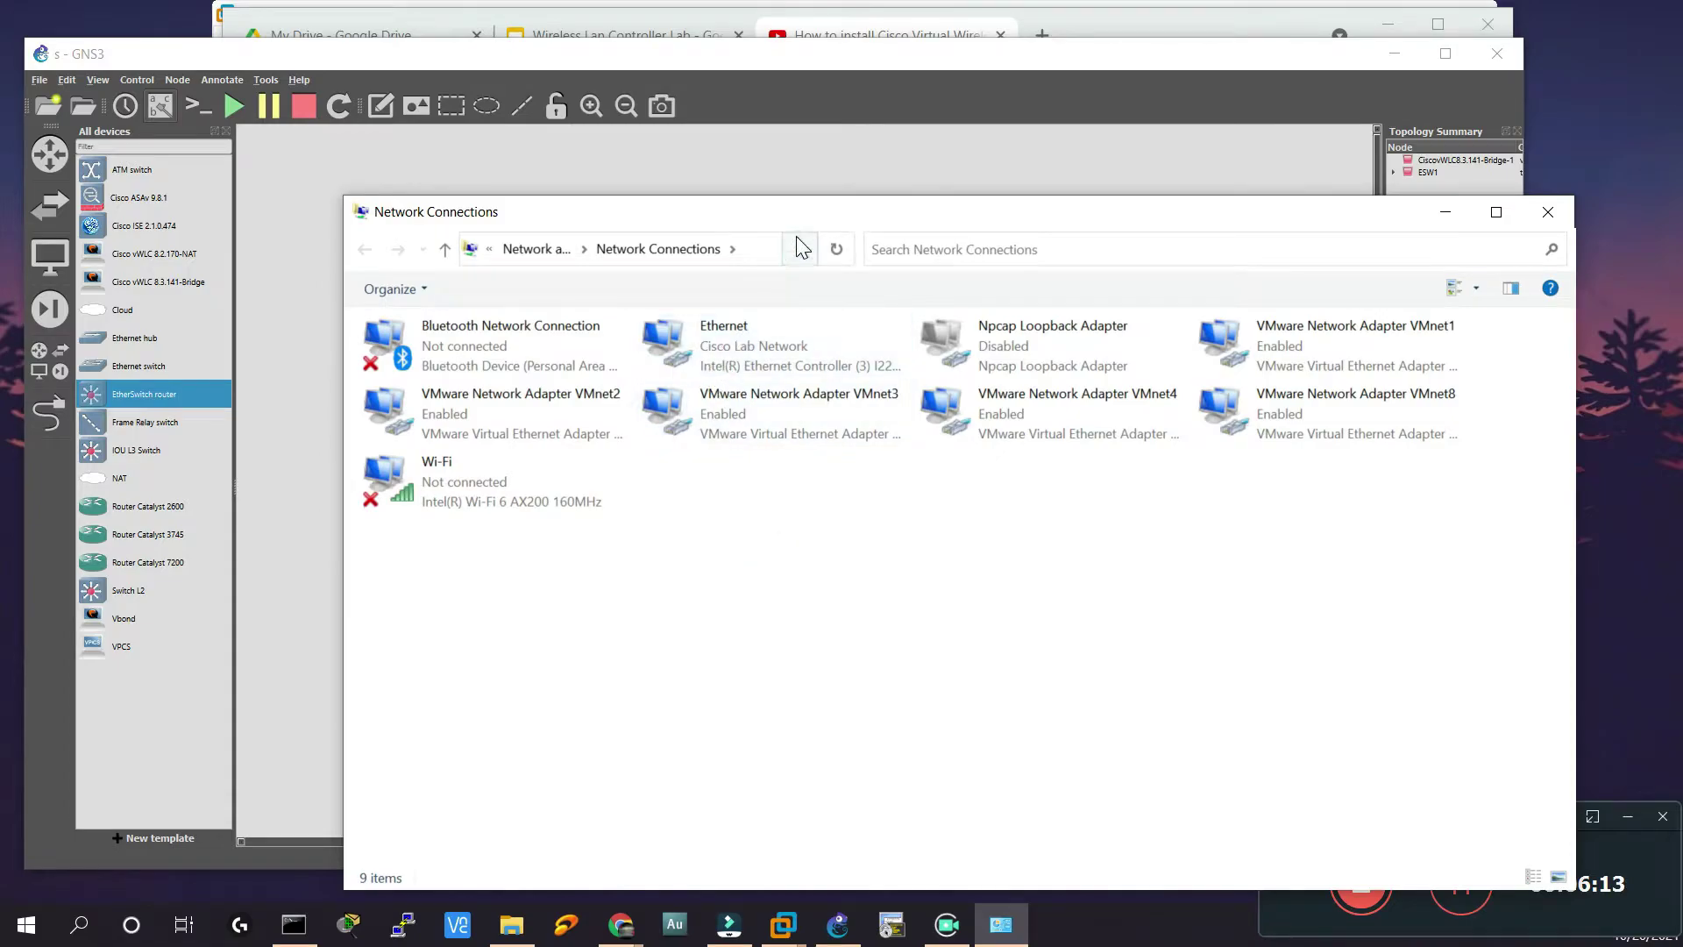
Look up the Ethernet connection's IPv4 address in its network connection details.
left_click_drag(797, 219, 756, 216)
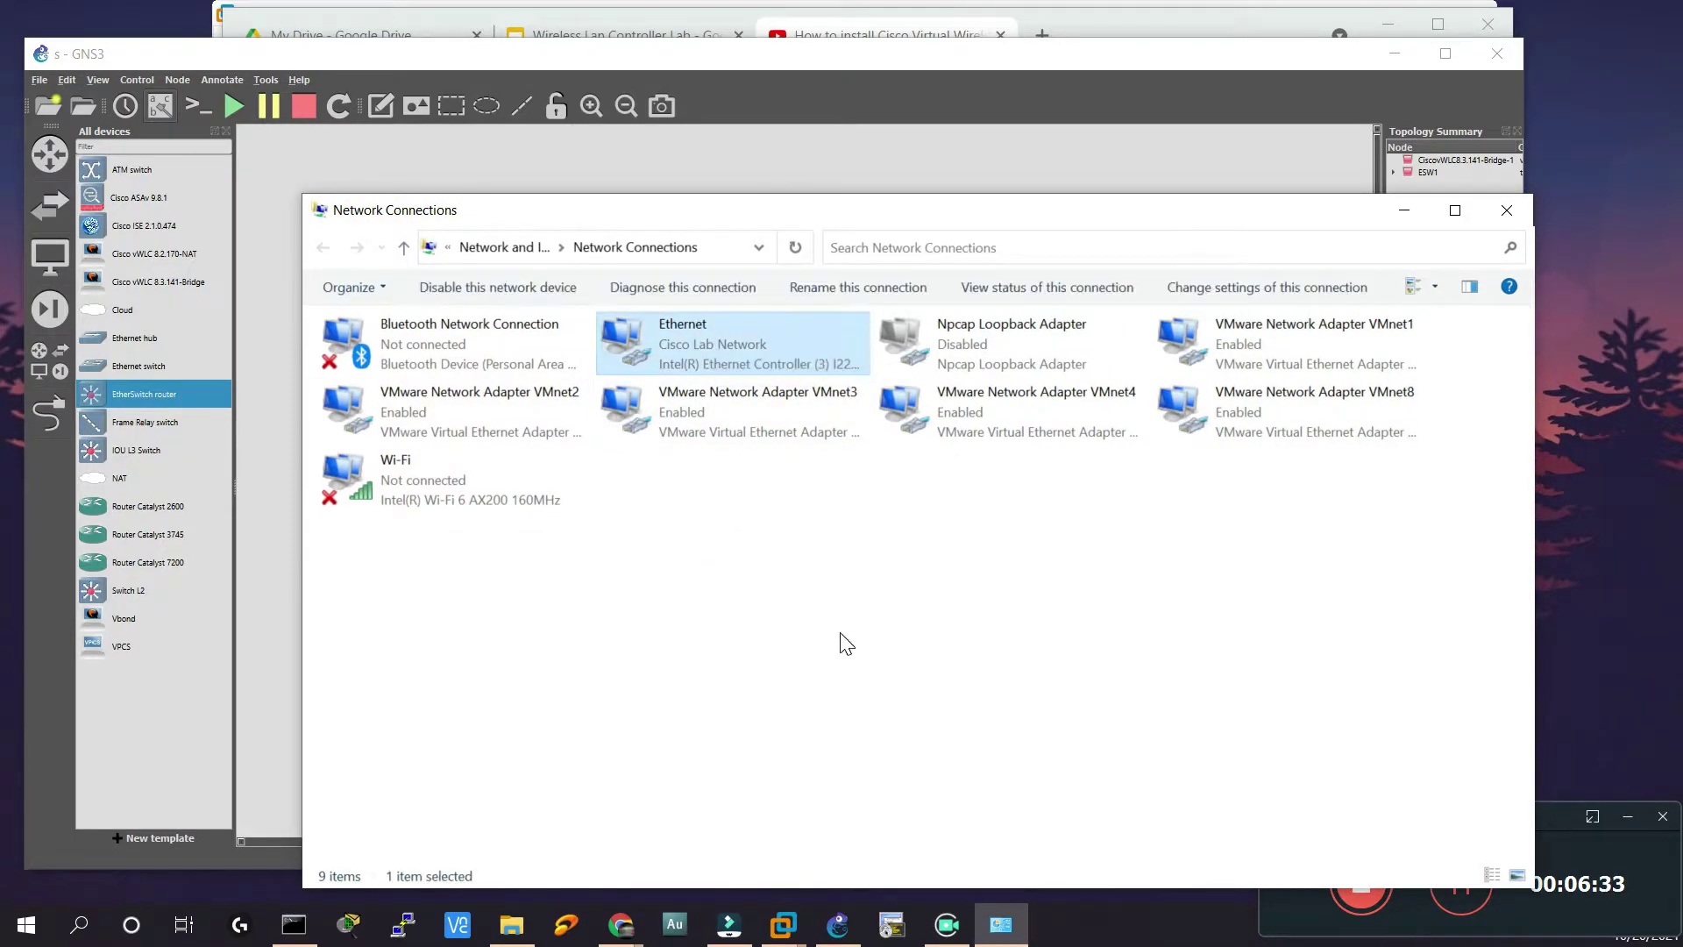
double_click(670, 337)
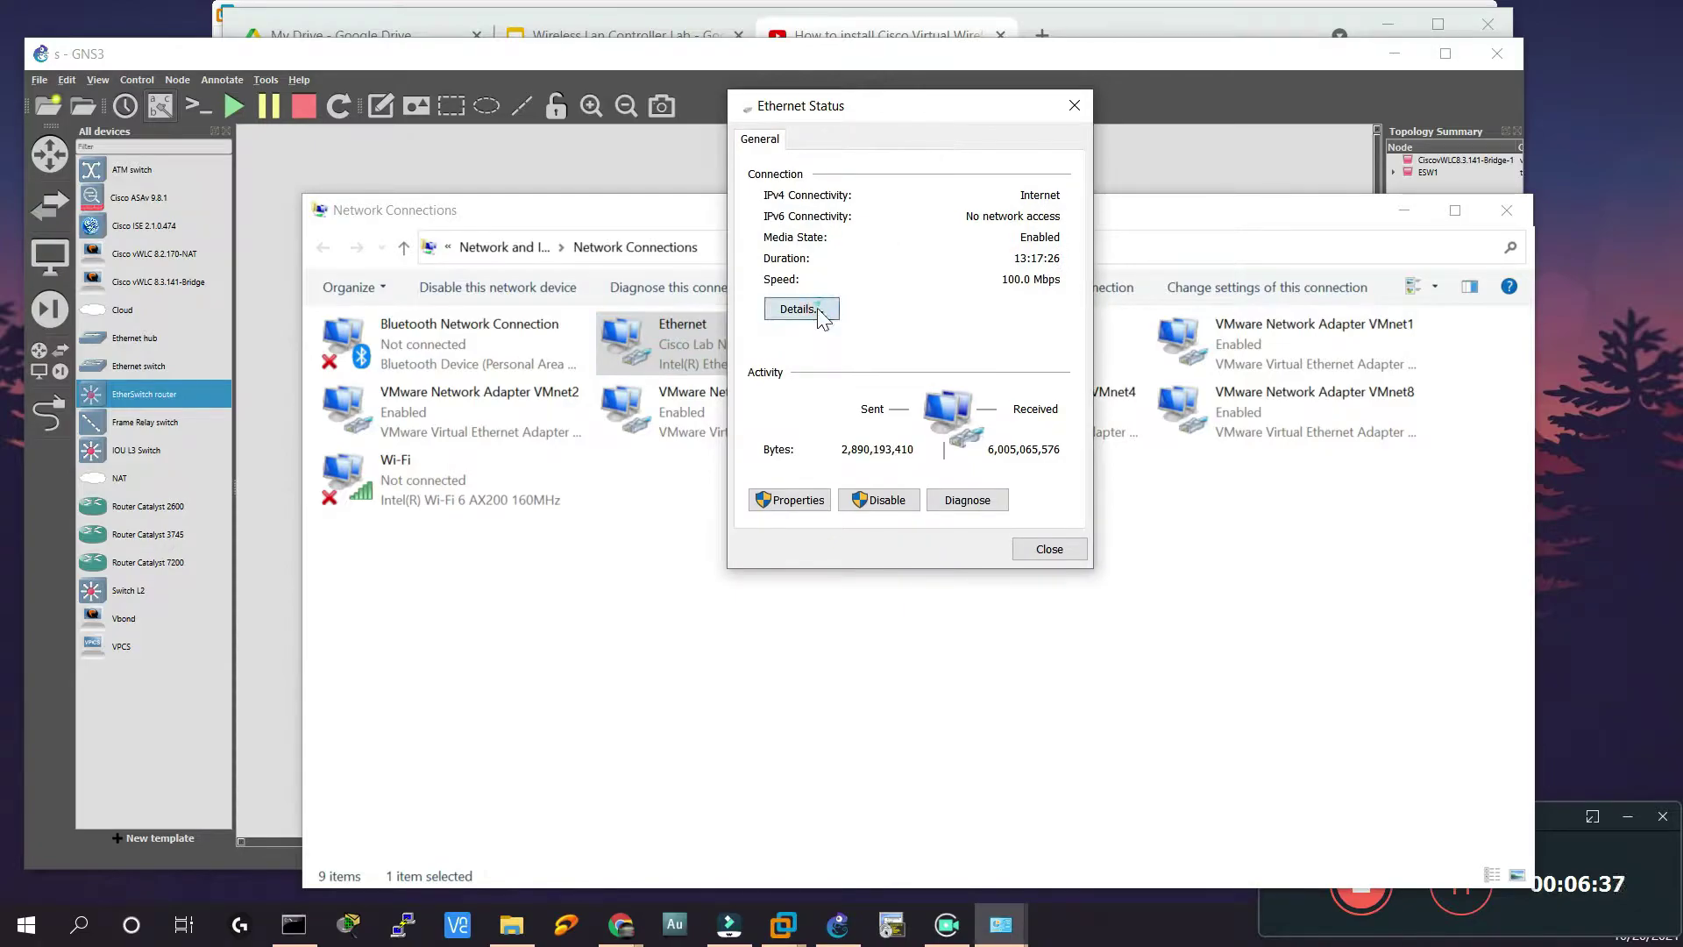
left_click(801, 308)
left_click(771, 292)
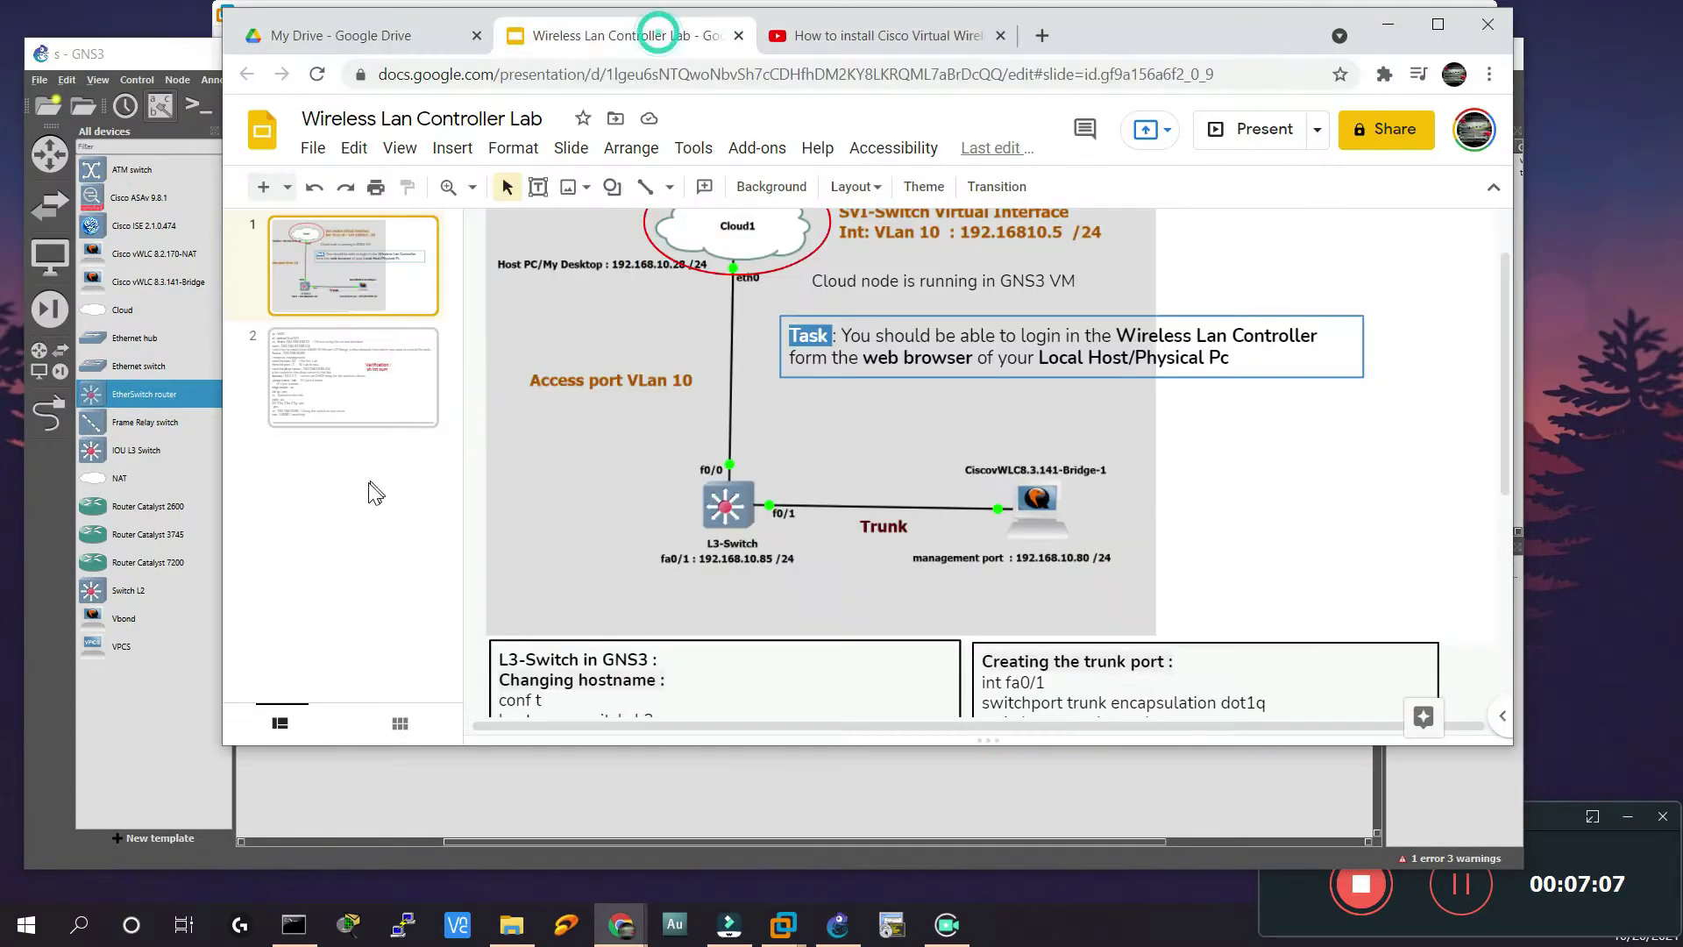
Read the WLC configuration parameters on slide 2, including DHCP bridge mode, then return to slide 1.
left_click(333, 377)
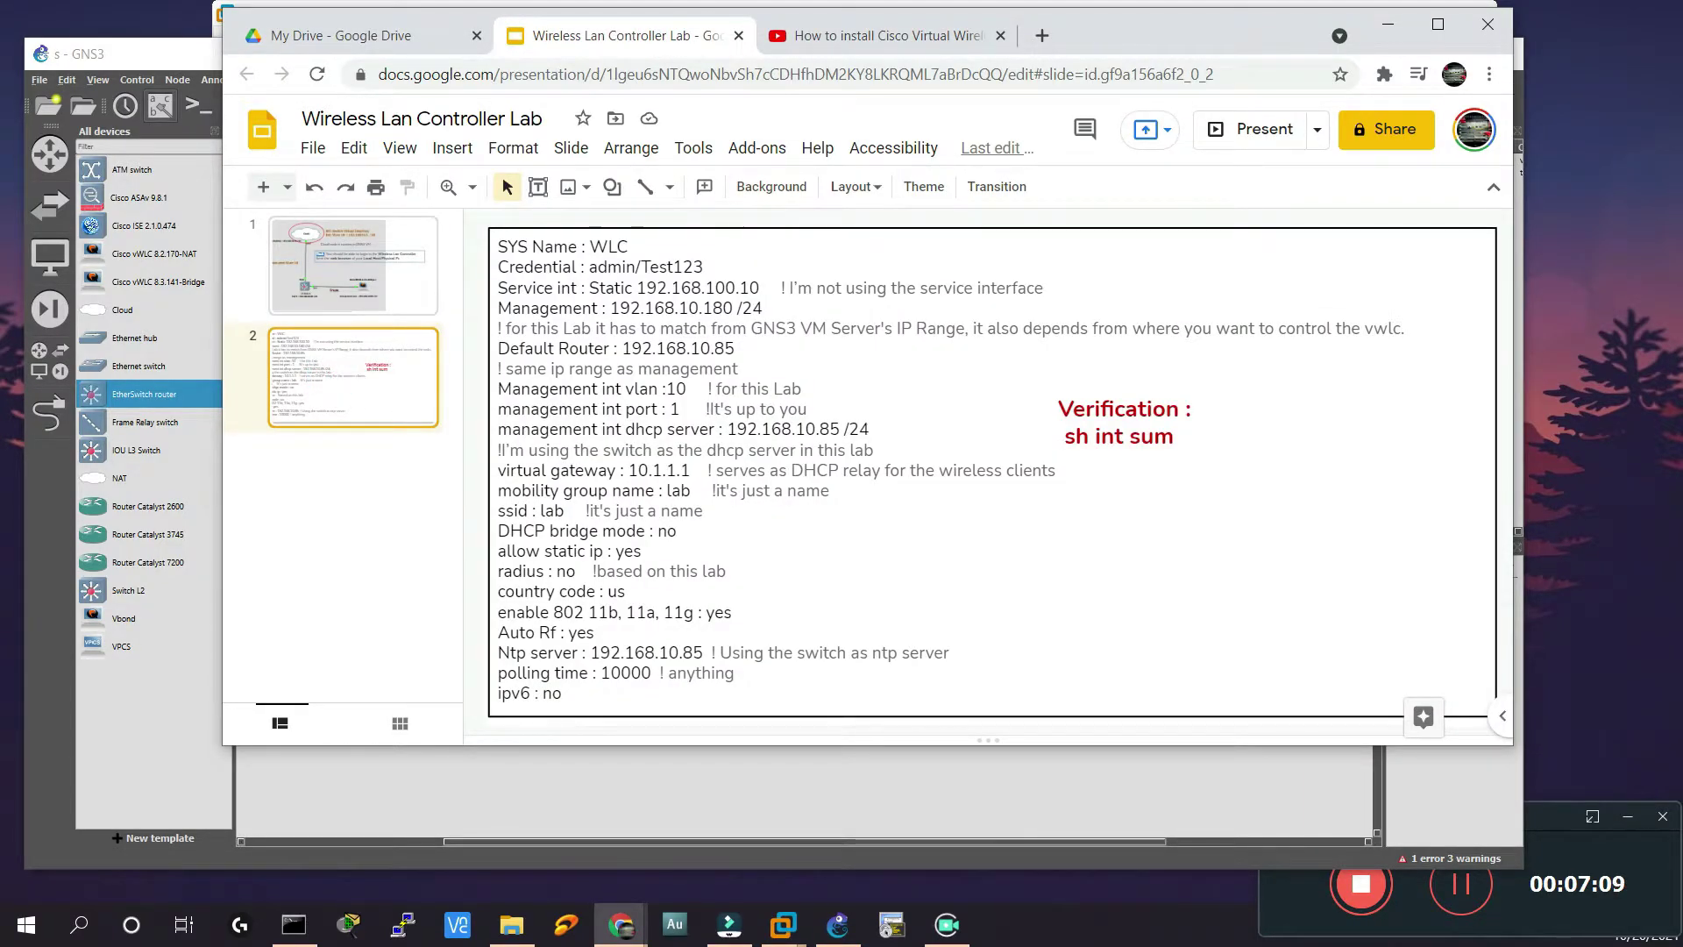
left_click_drag(583, 690, 455, 259)
left_click(1172, 598)
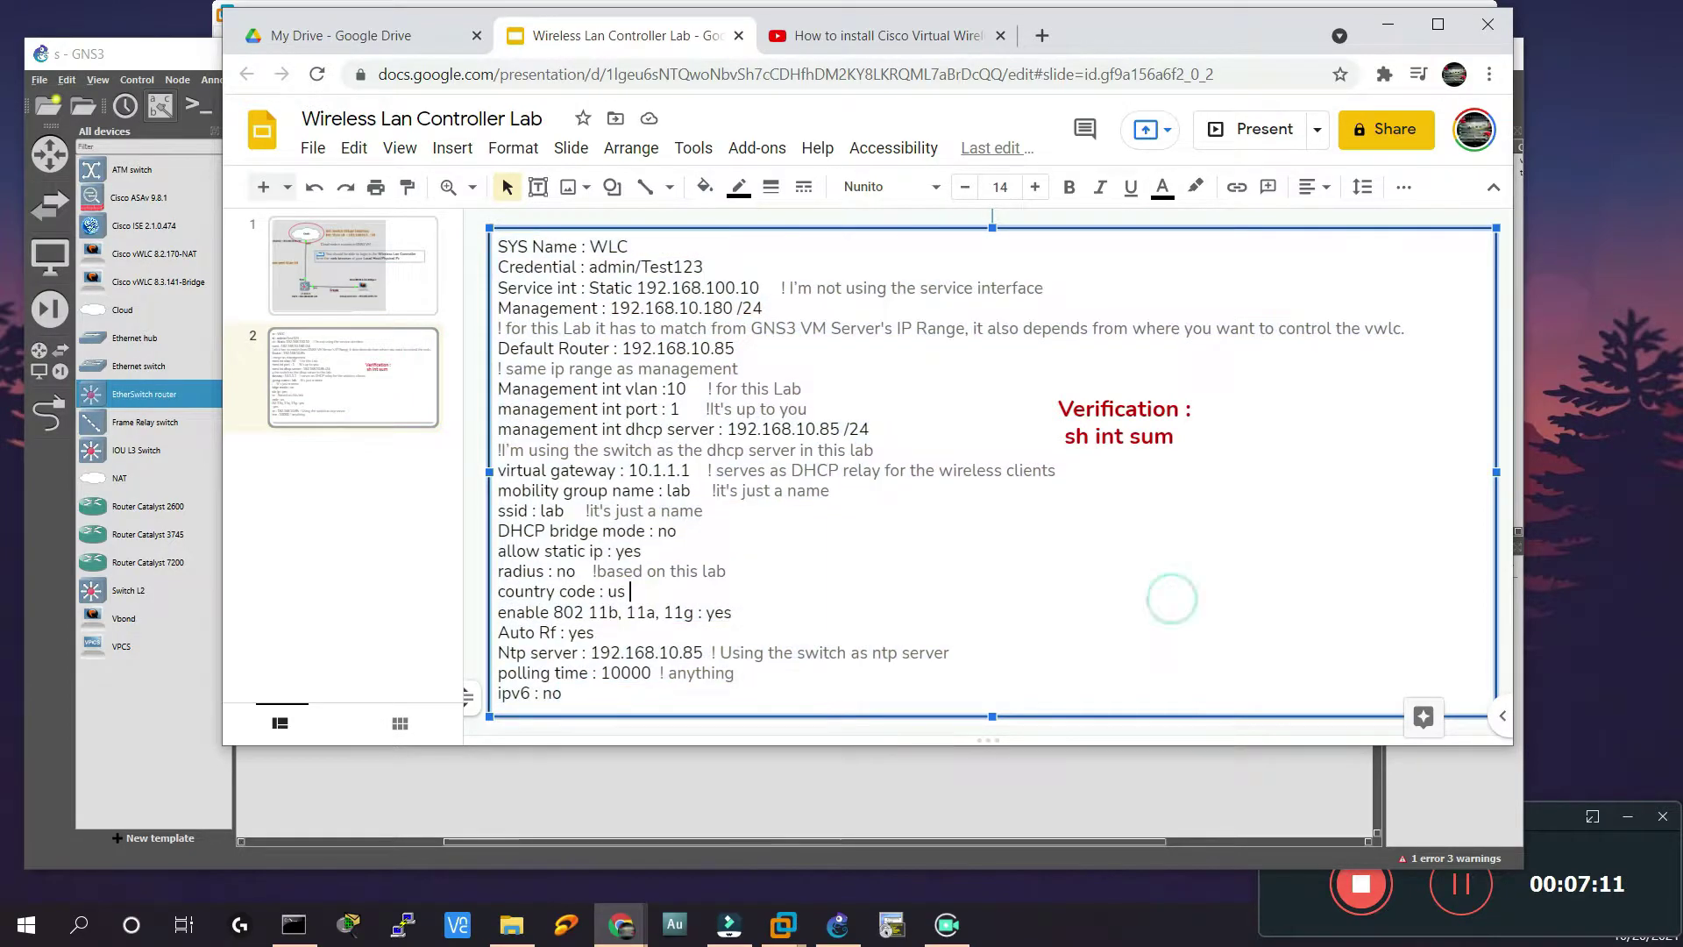
left_click_drag(622, 697, 420, 241)
left_click(922, 517)
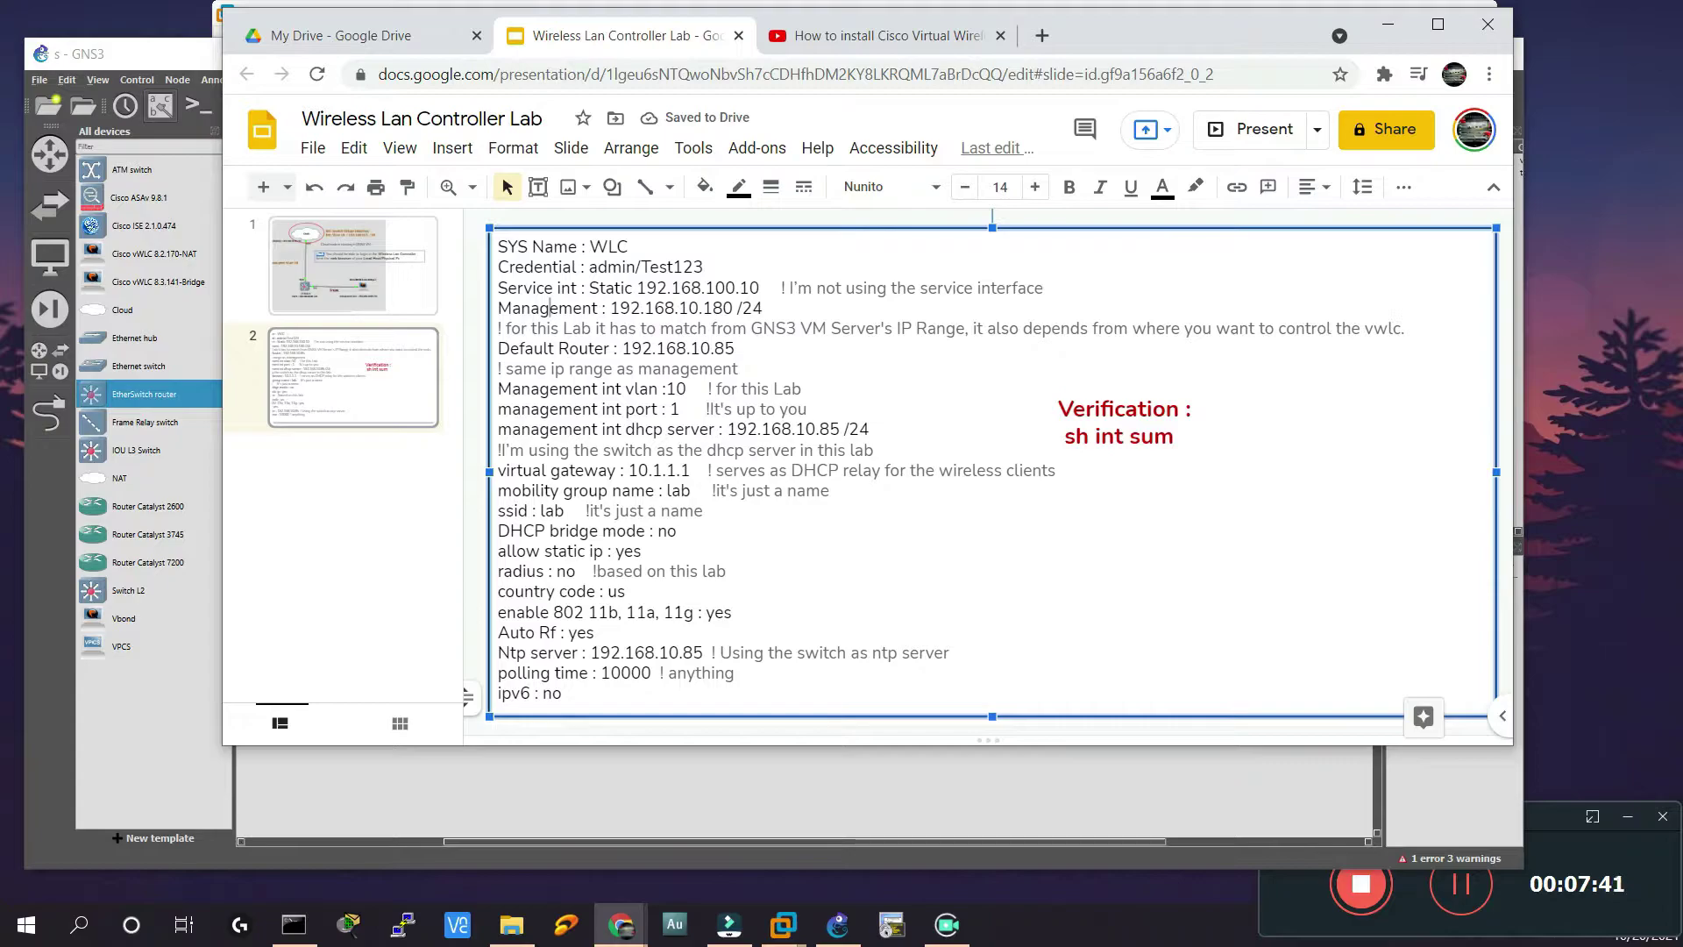
left_click_drag(550, 530, 559, 531)
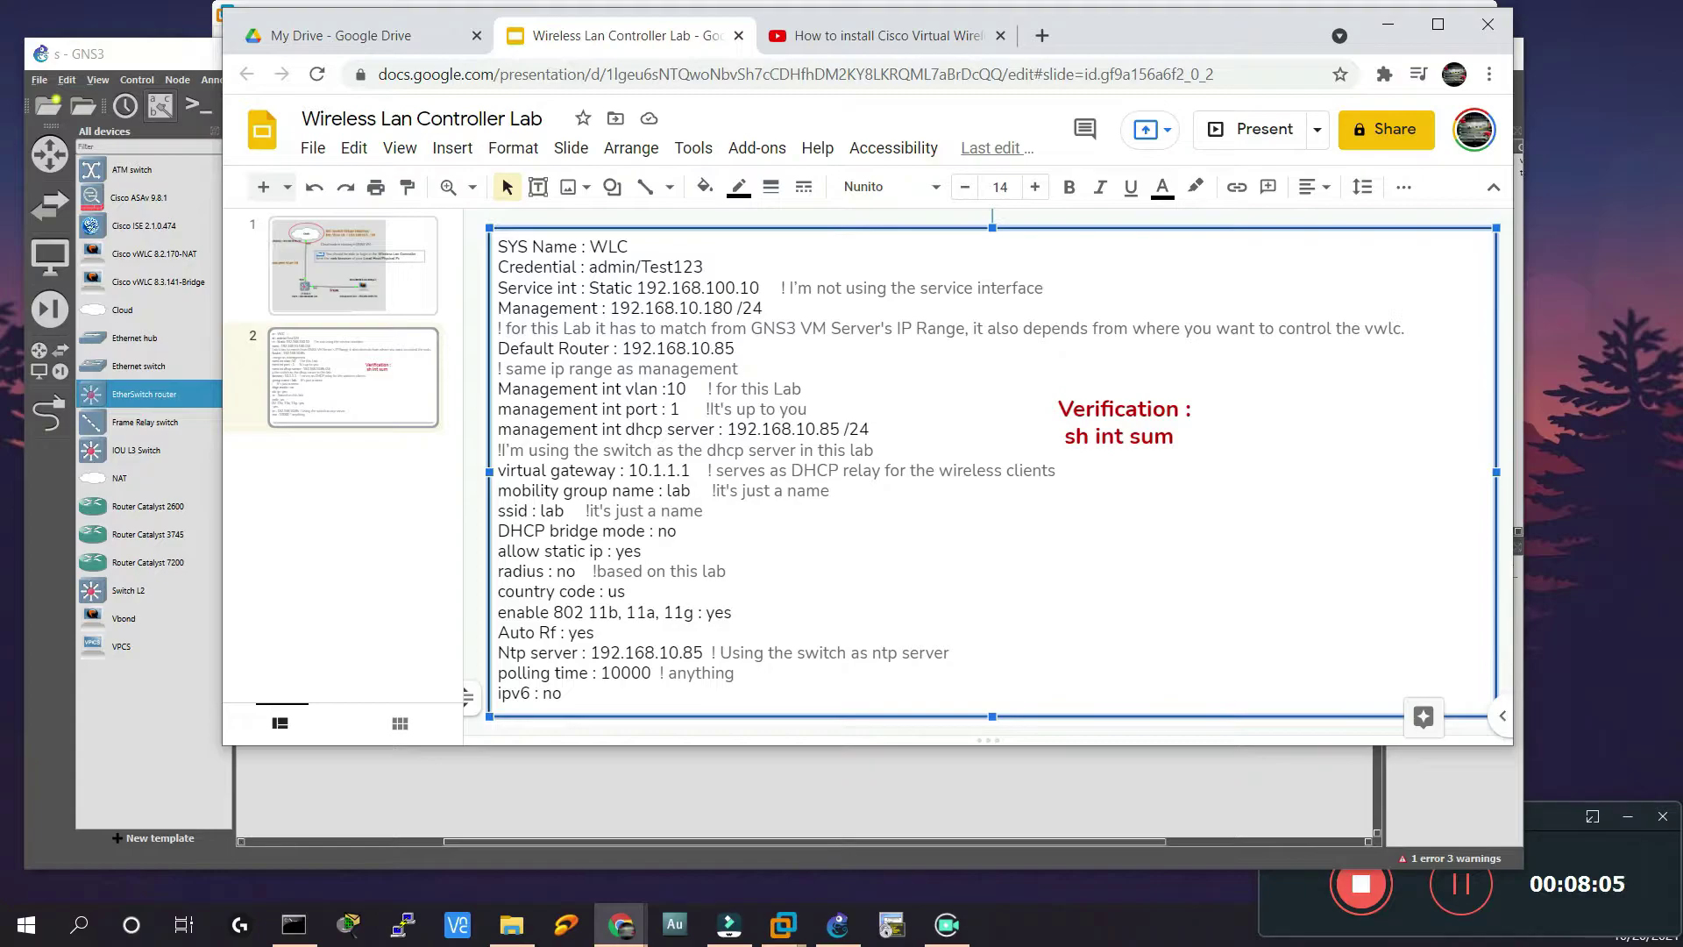
left_click(394, 303)
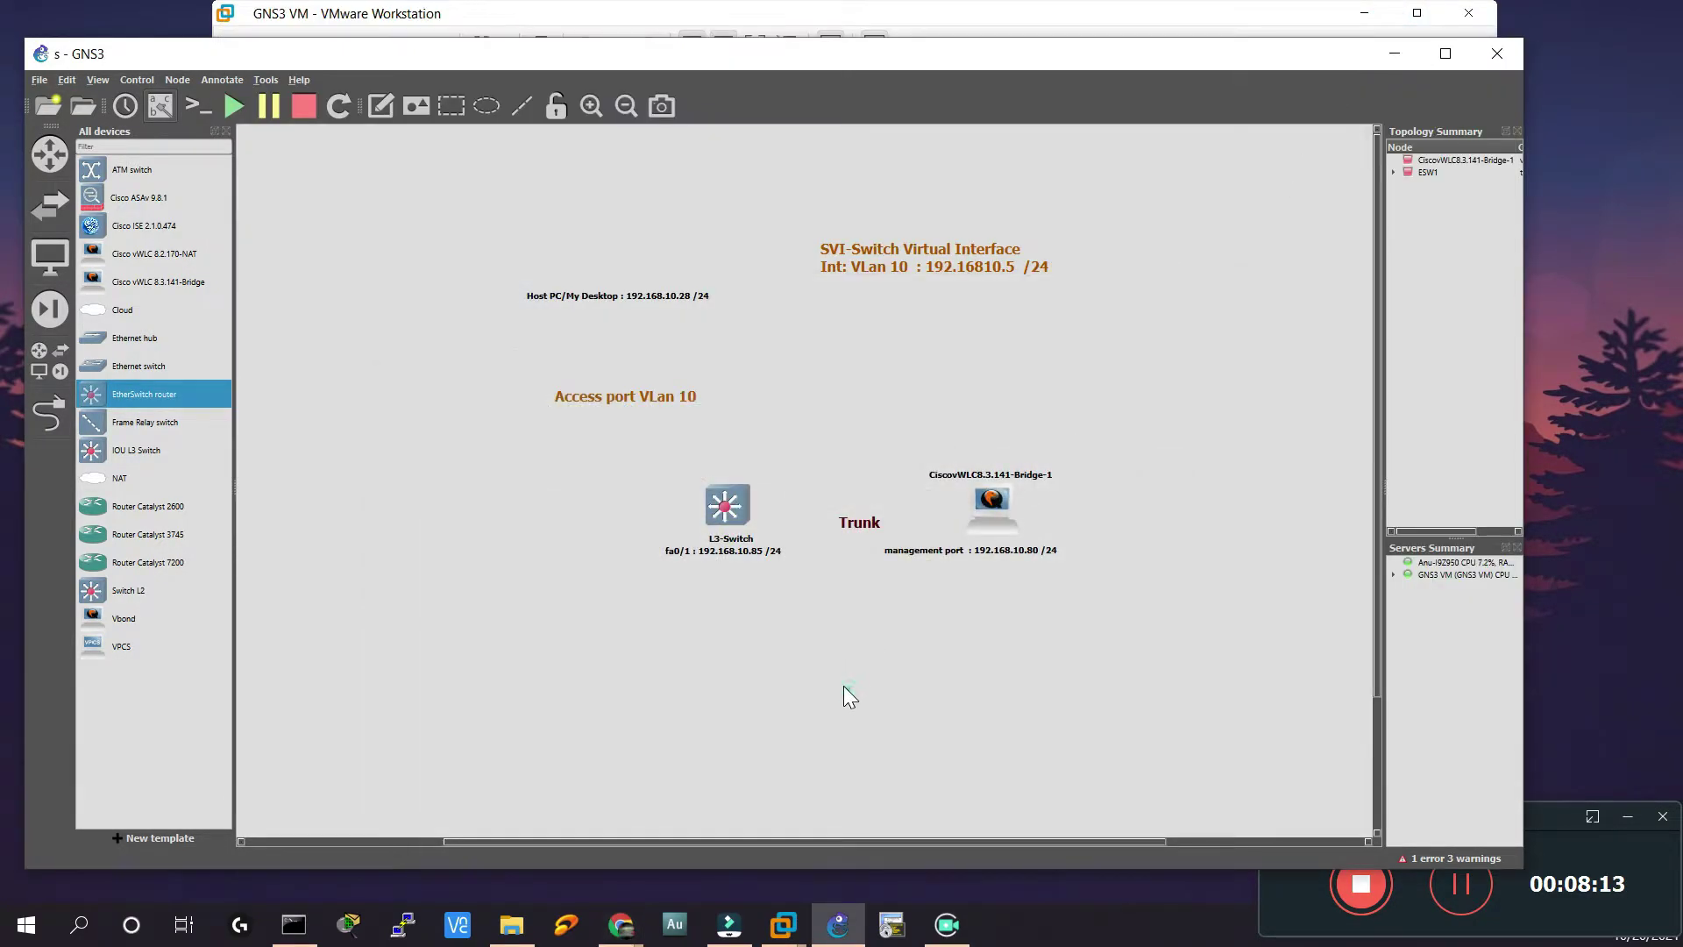
Open the CiscovWLC8.3.141-Bridge-1 console, then drag a Cloud node onto the workspace.
right_click(1001, 506)
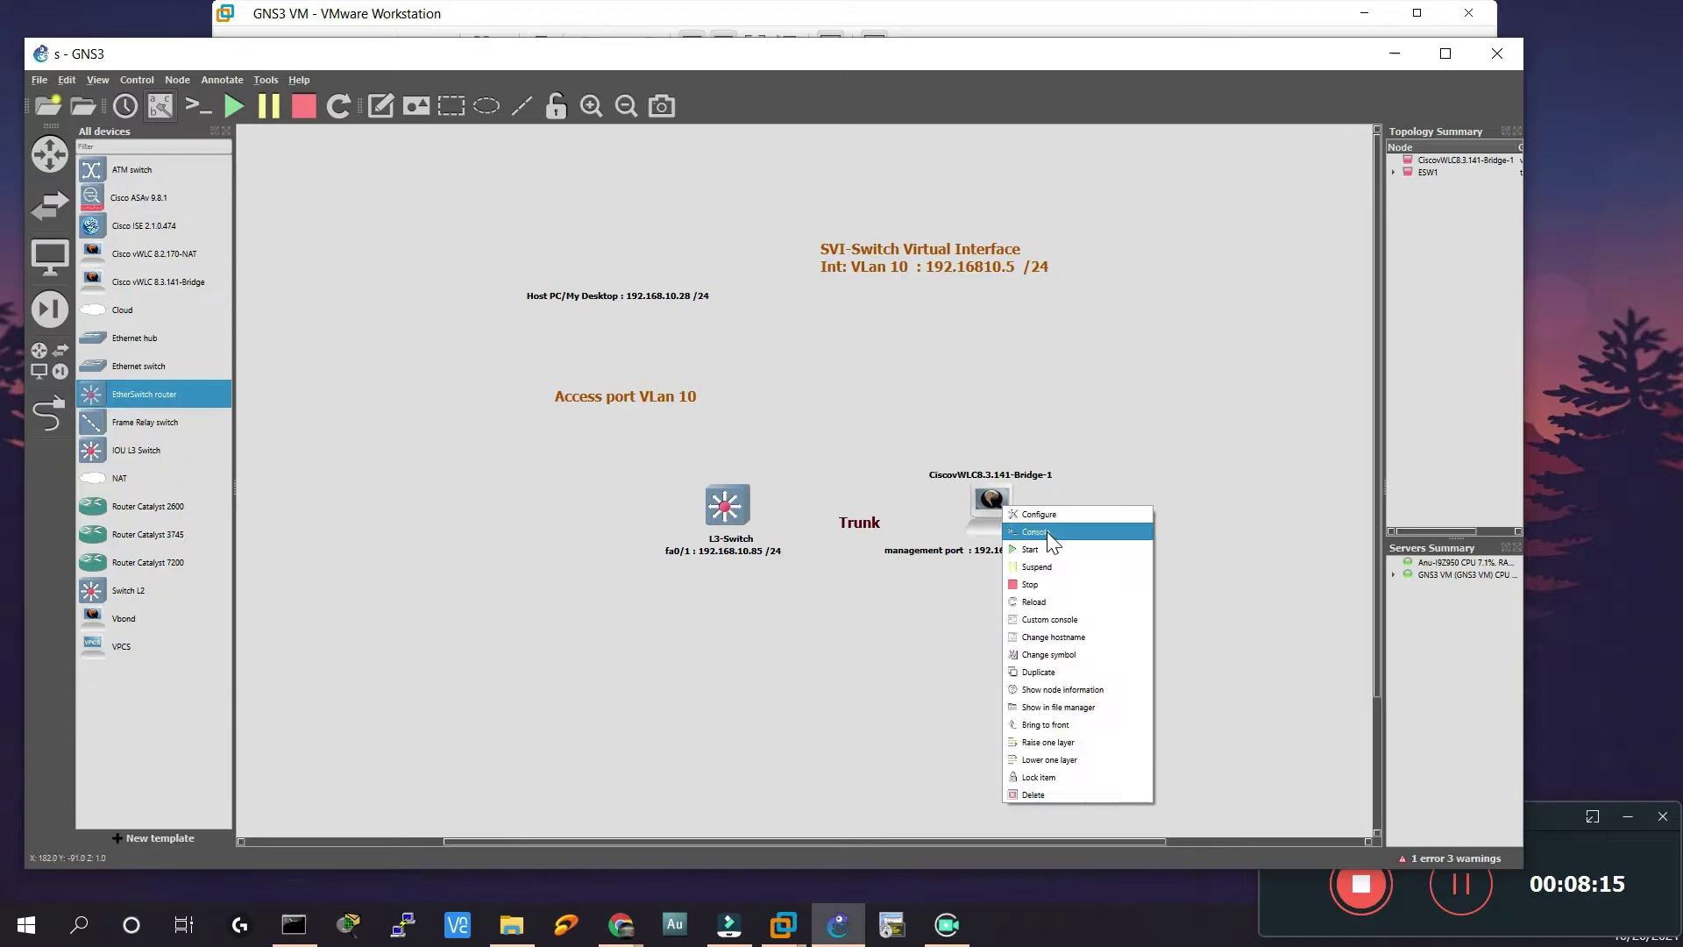
left_click(1046, 531)
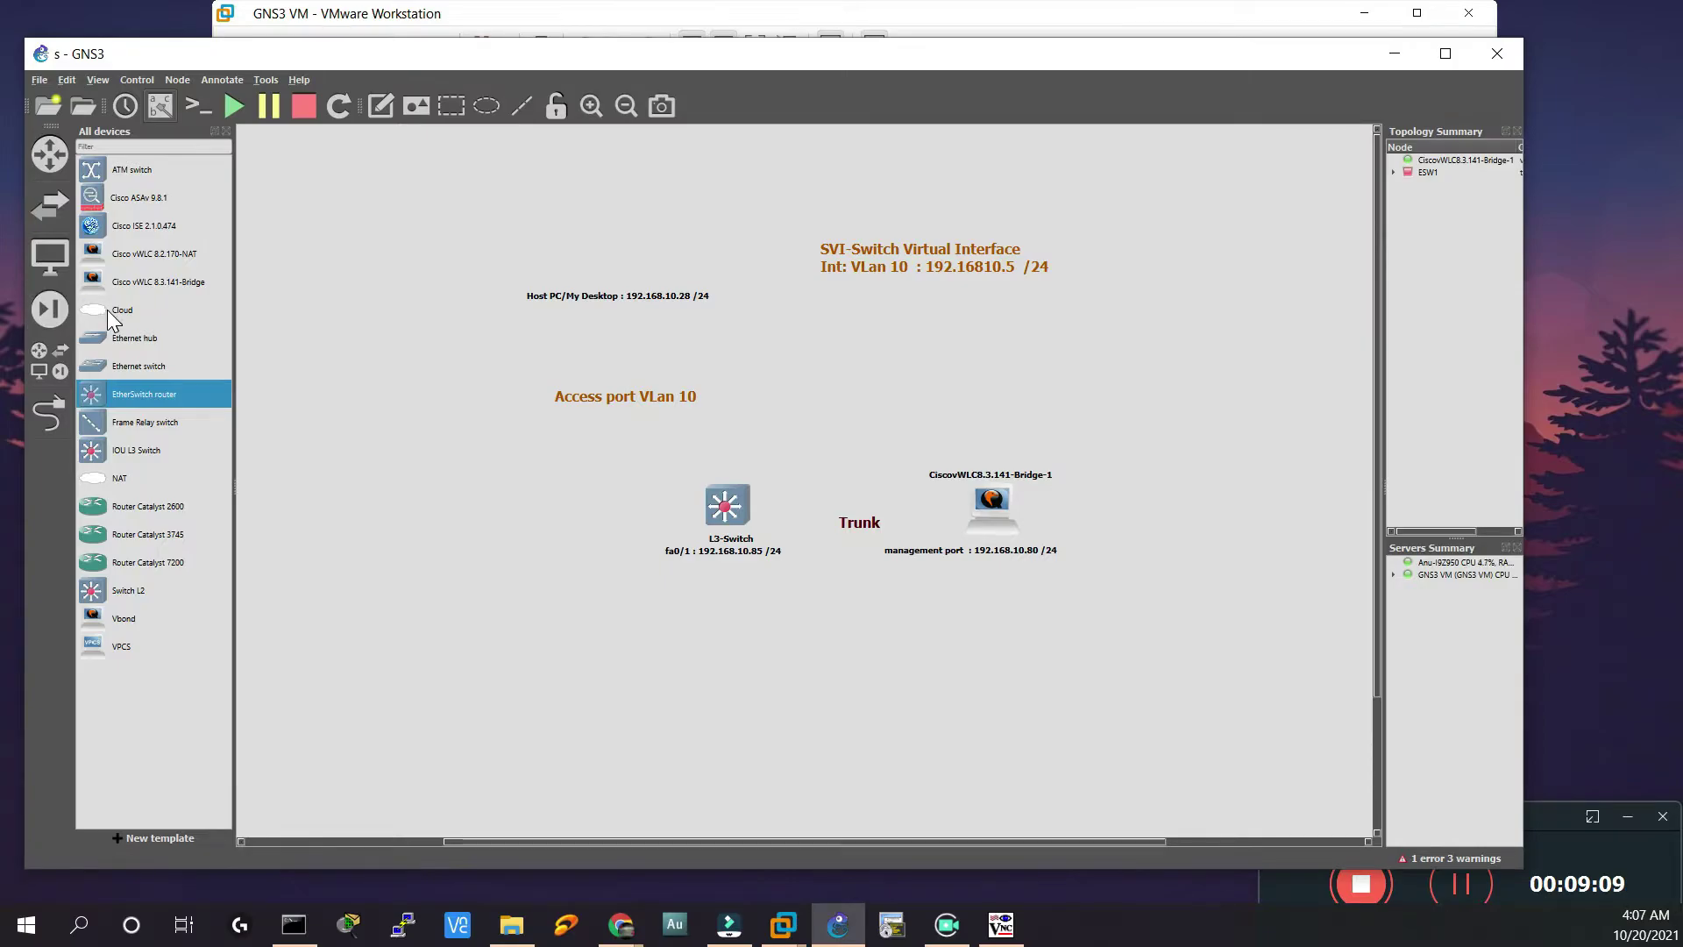
left_click_drag(121, 310, 683, 296)
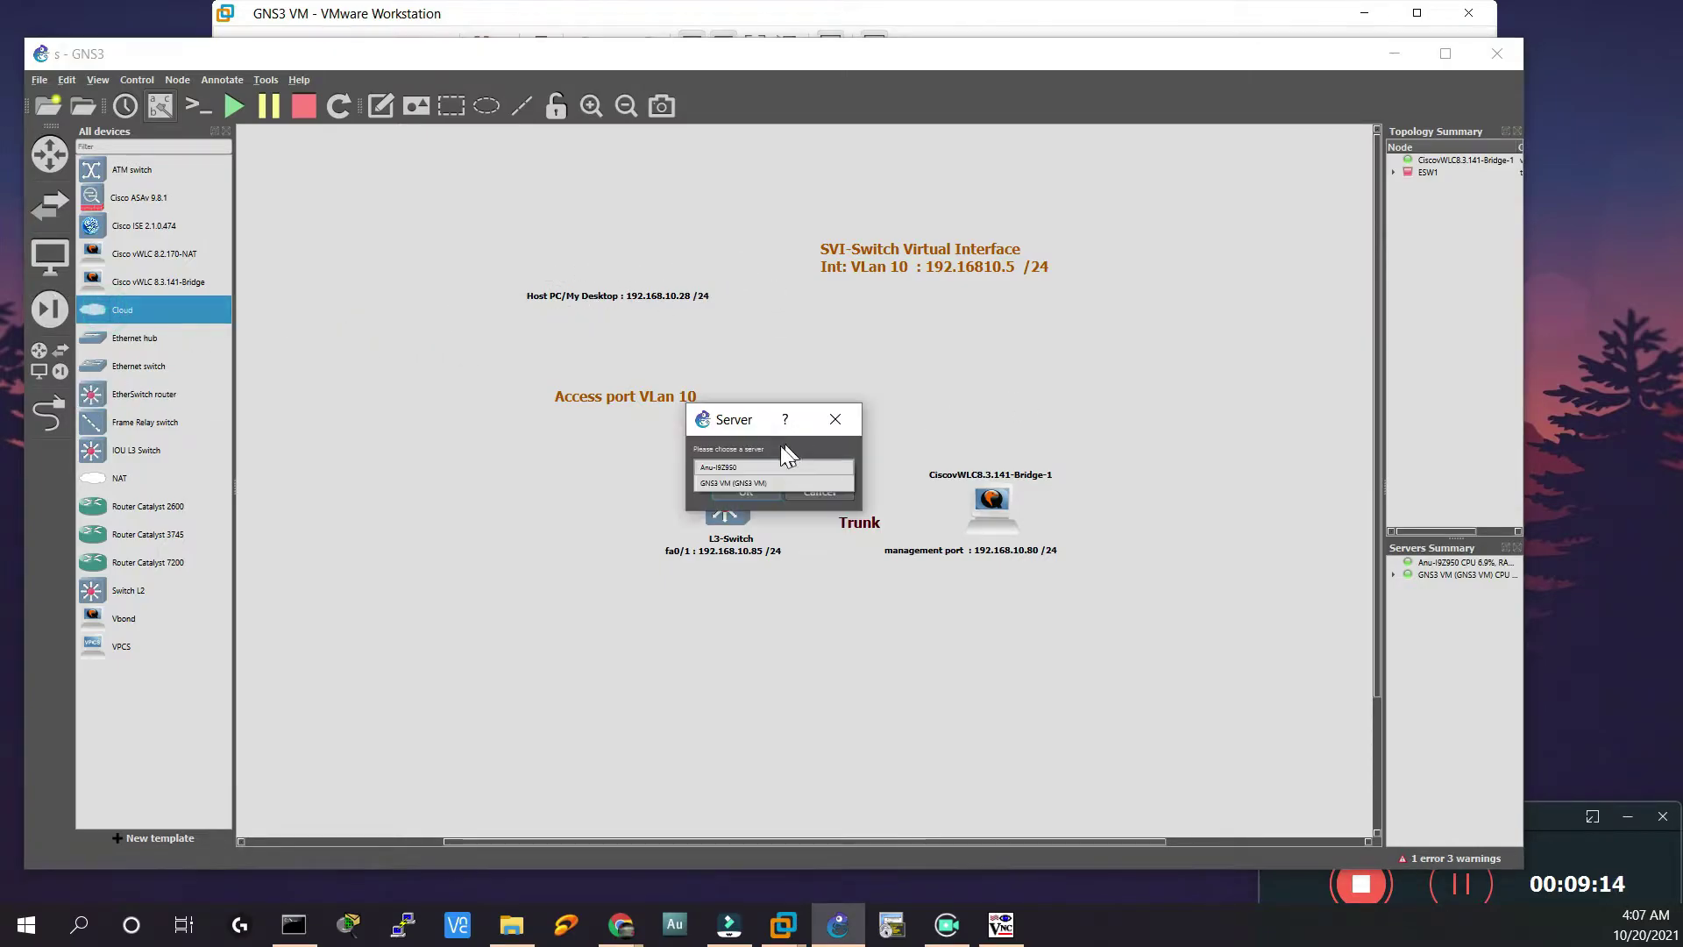
Place Cloud1 on the GNS3 VM server and open its configuration listing eth0, eth1 and eth2.
left_click(740, 485)
left_click(730, 491)
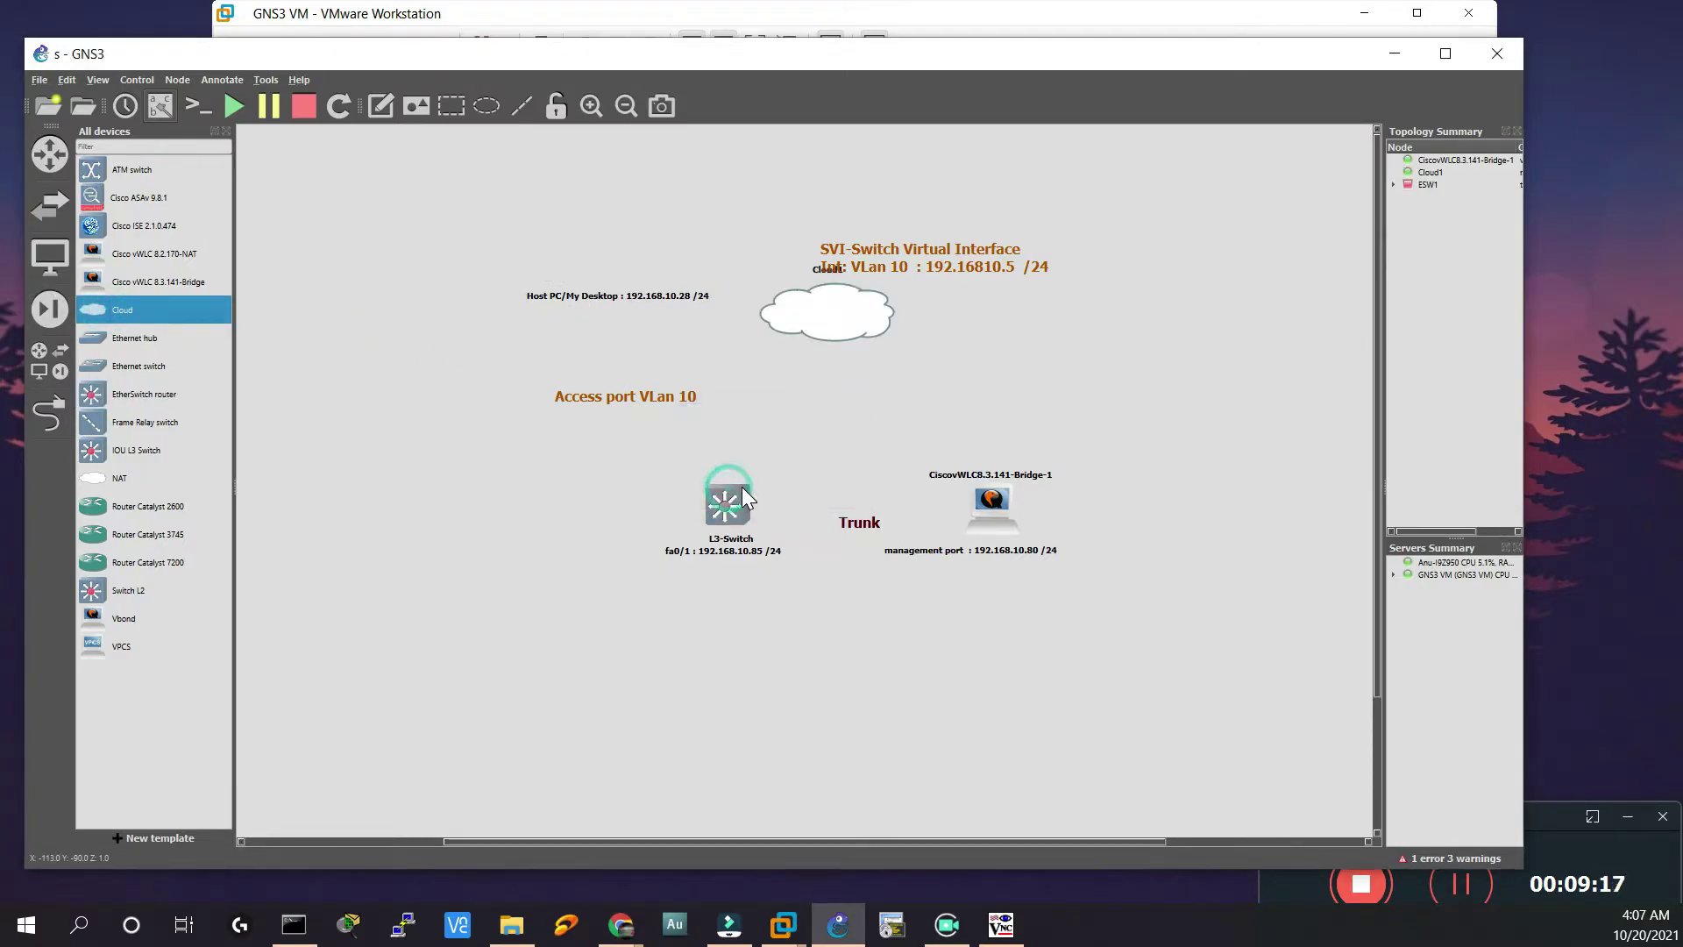
right_click(767, 281)
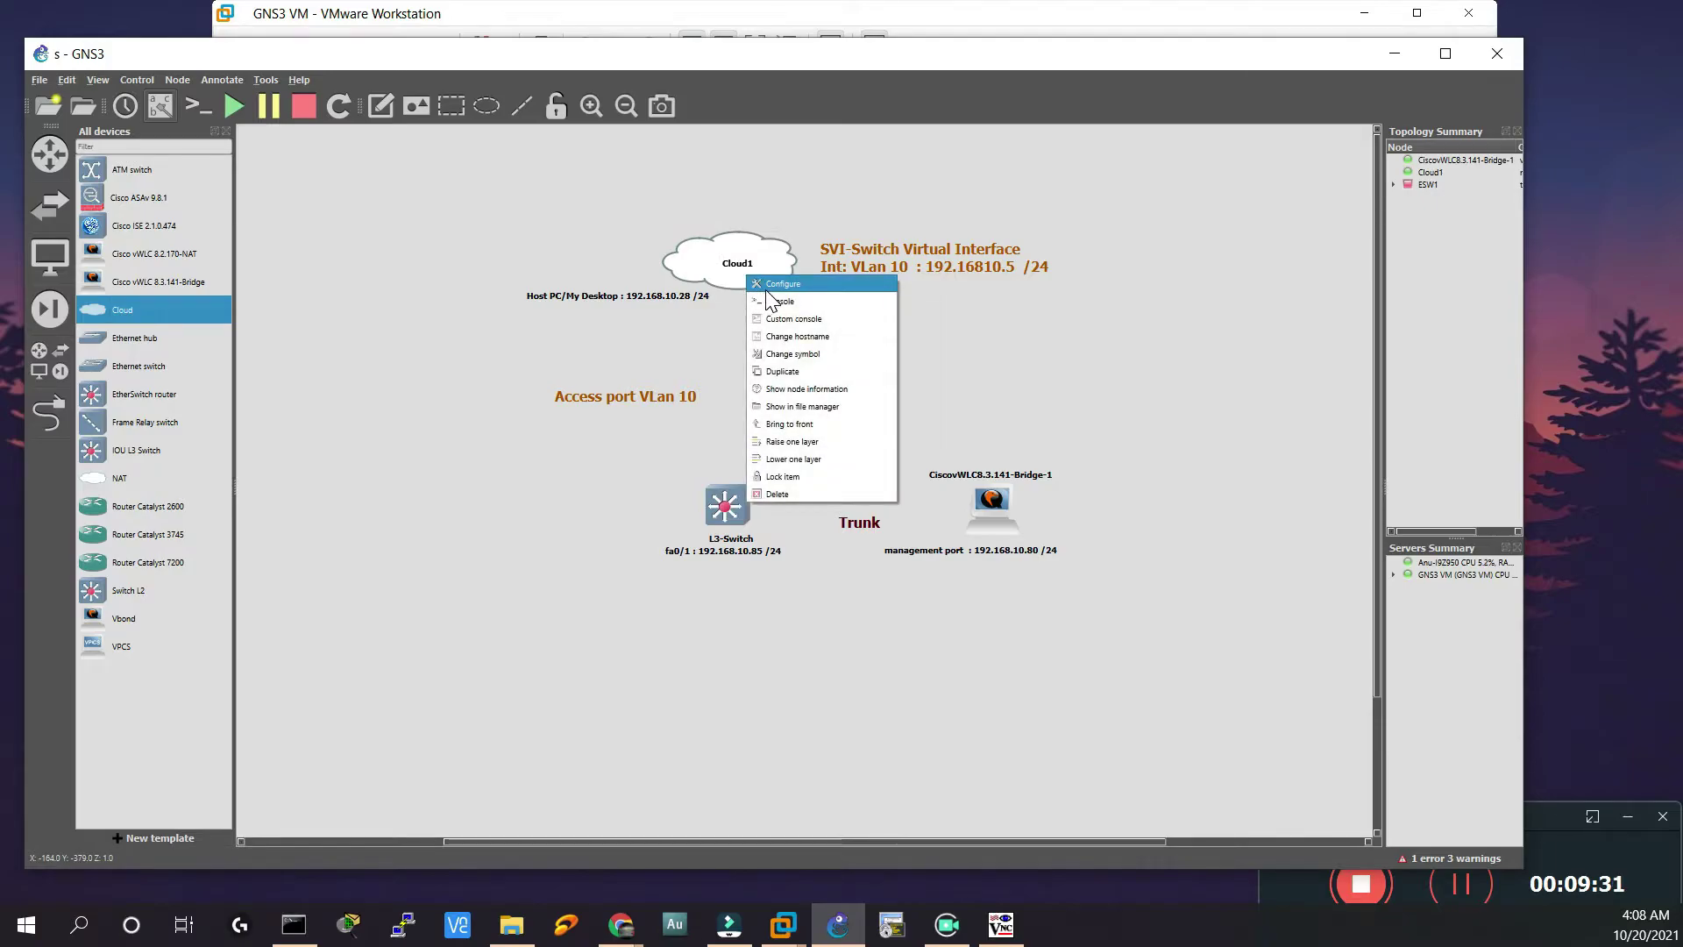
left_click(773, 294)
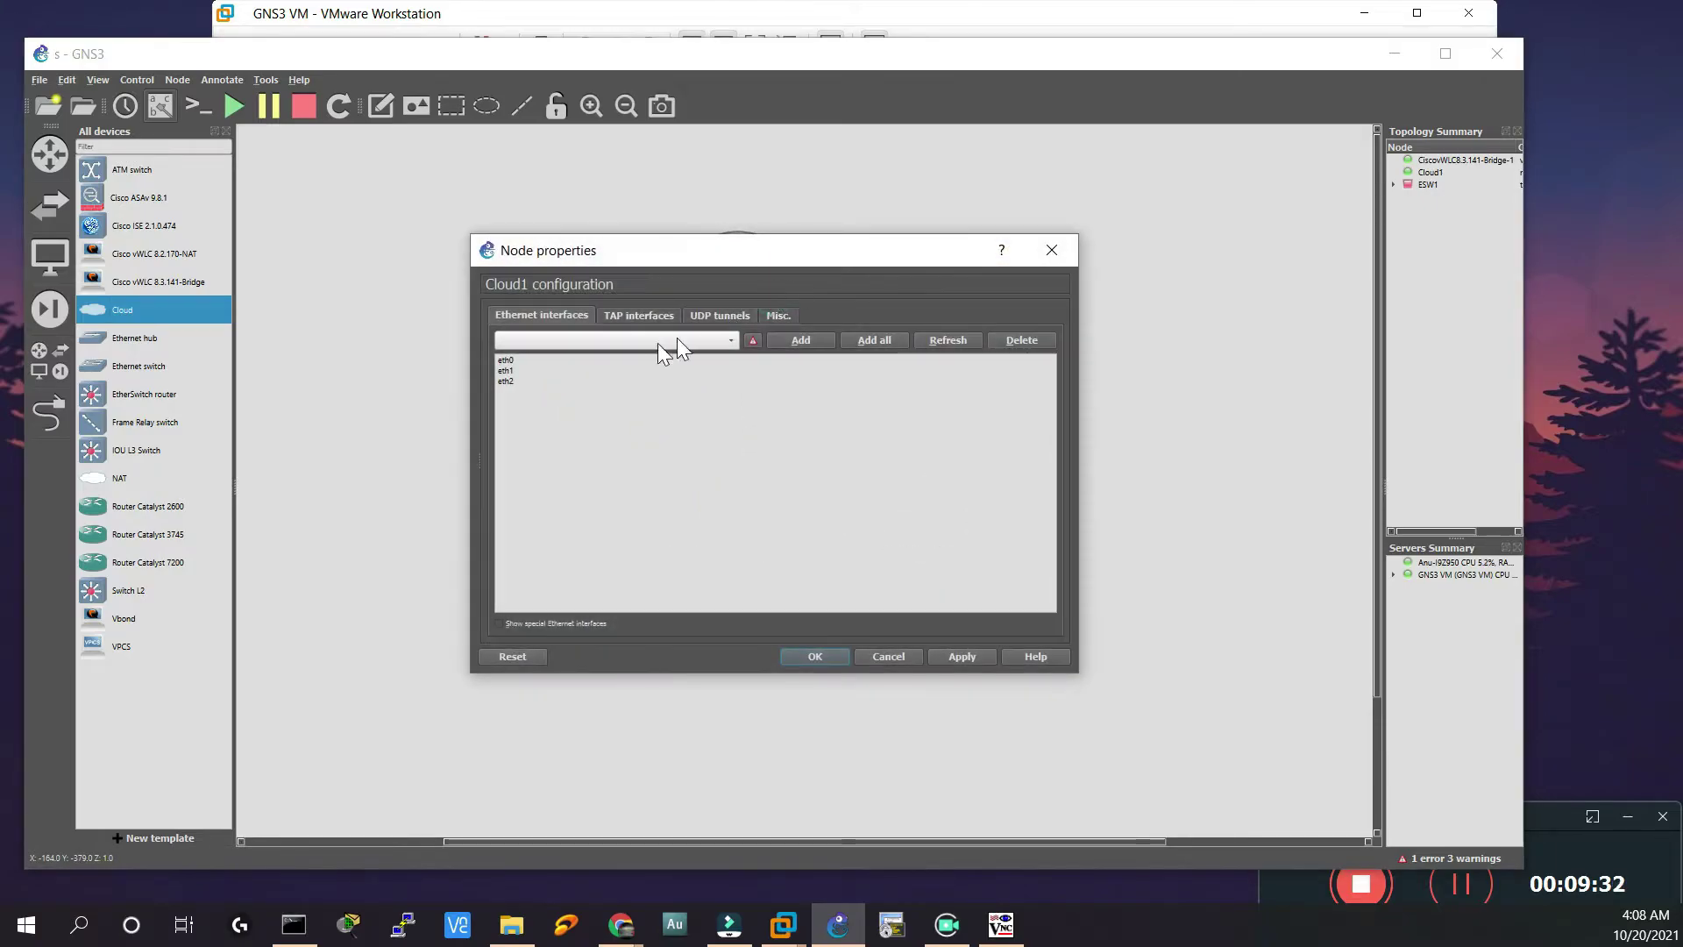
left_click_drag(605, 256, 837, 223)
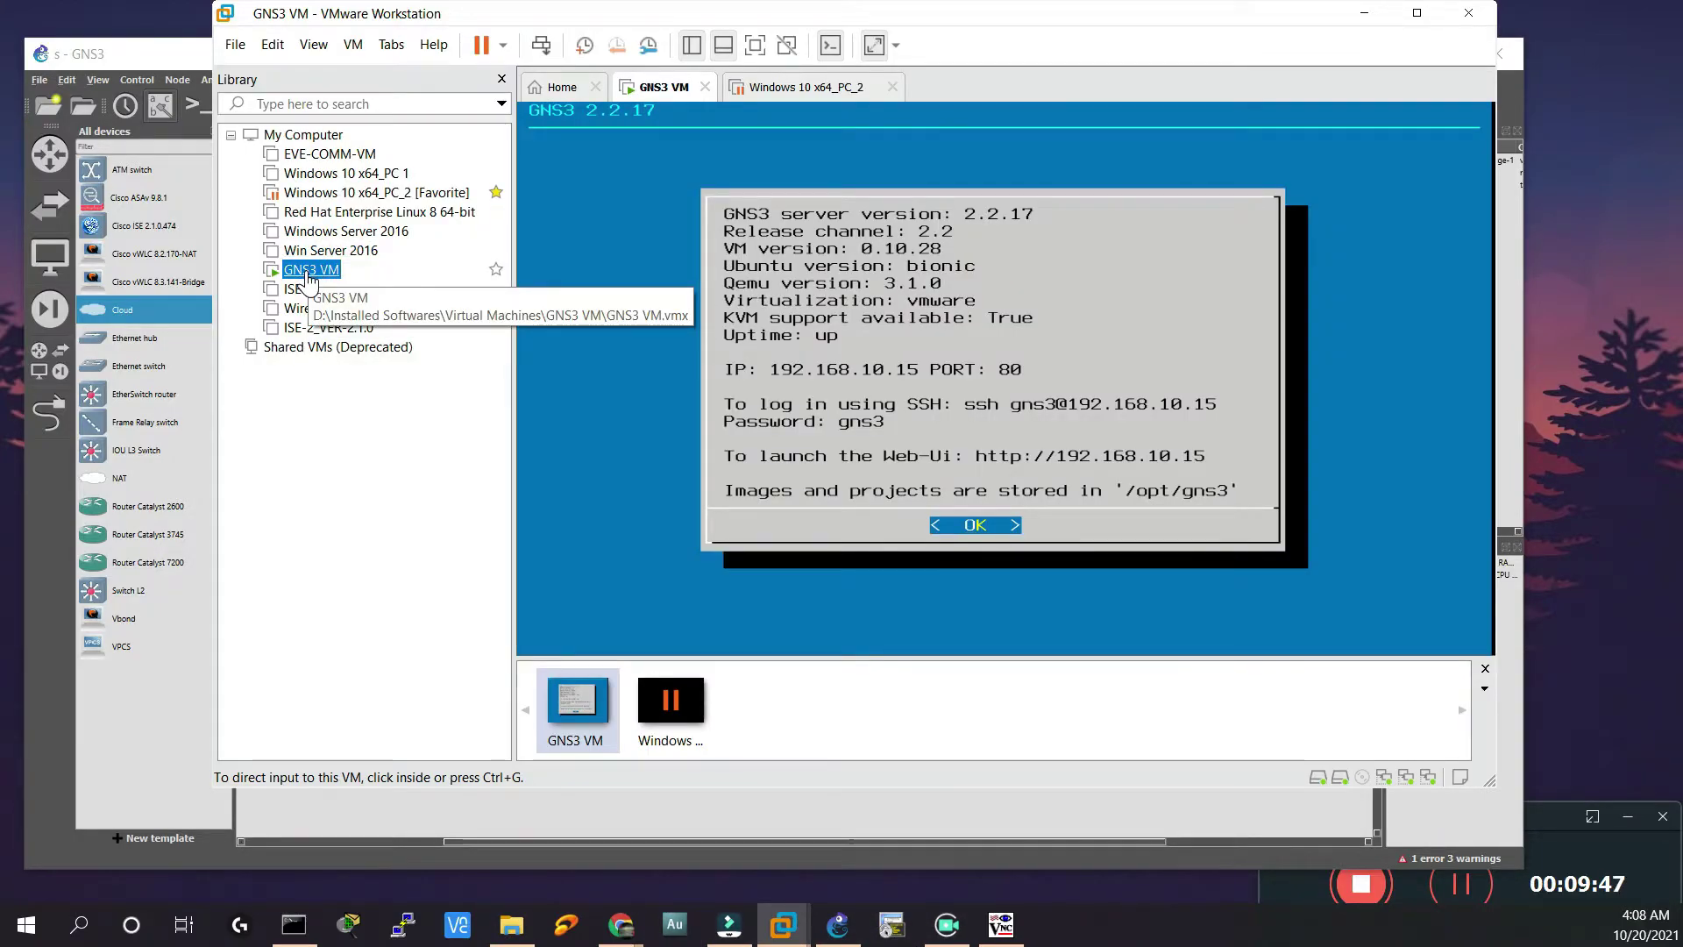
Open the GNS3 VM's VMware settings and review its Bridged, NAT and VMnet0 network adapters.
right_click(309, 271)
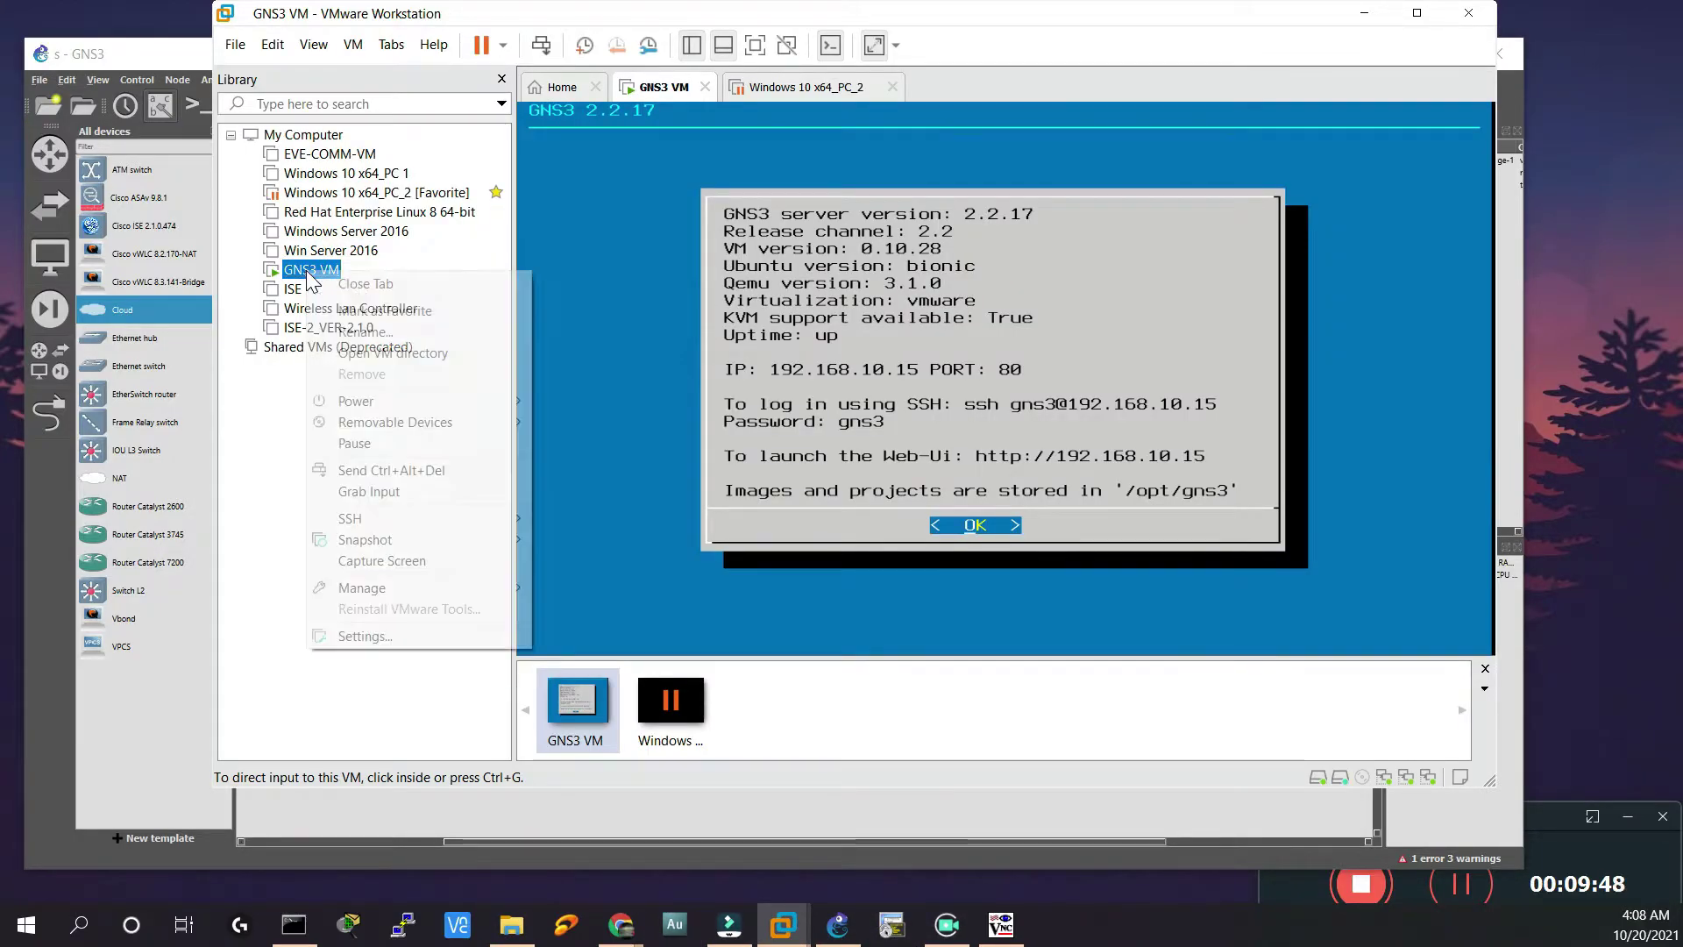
left_click(363, 636)
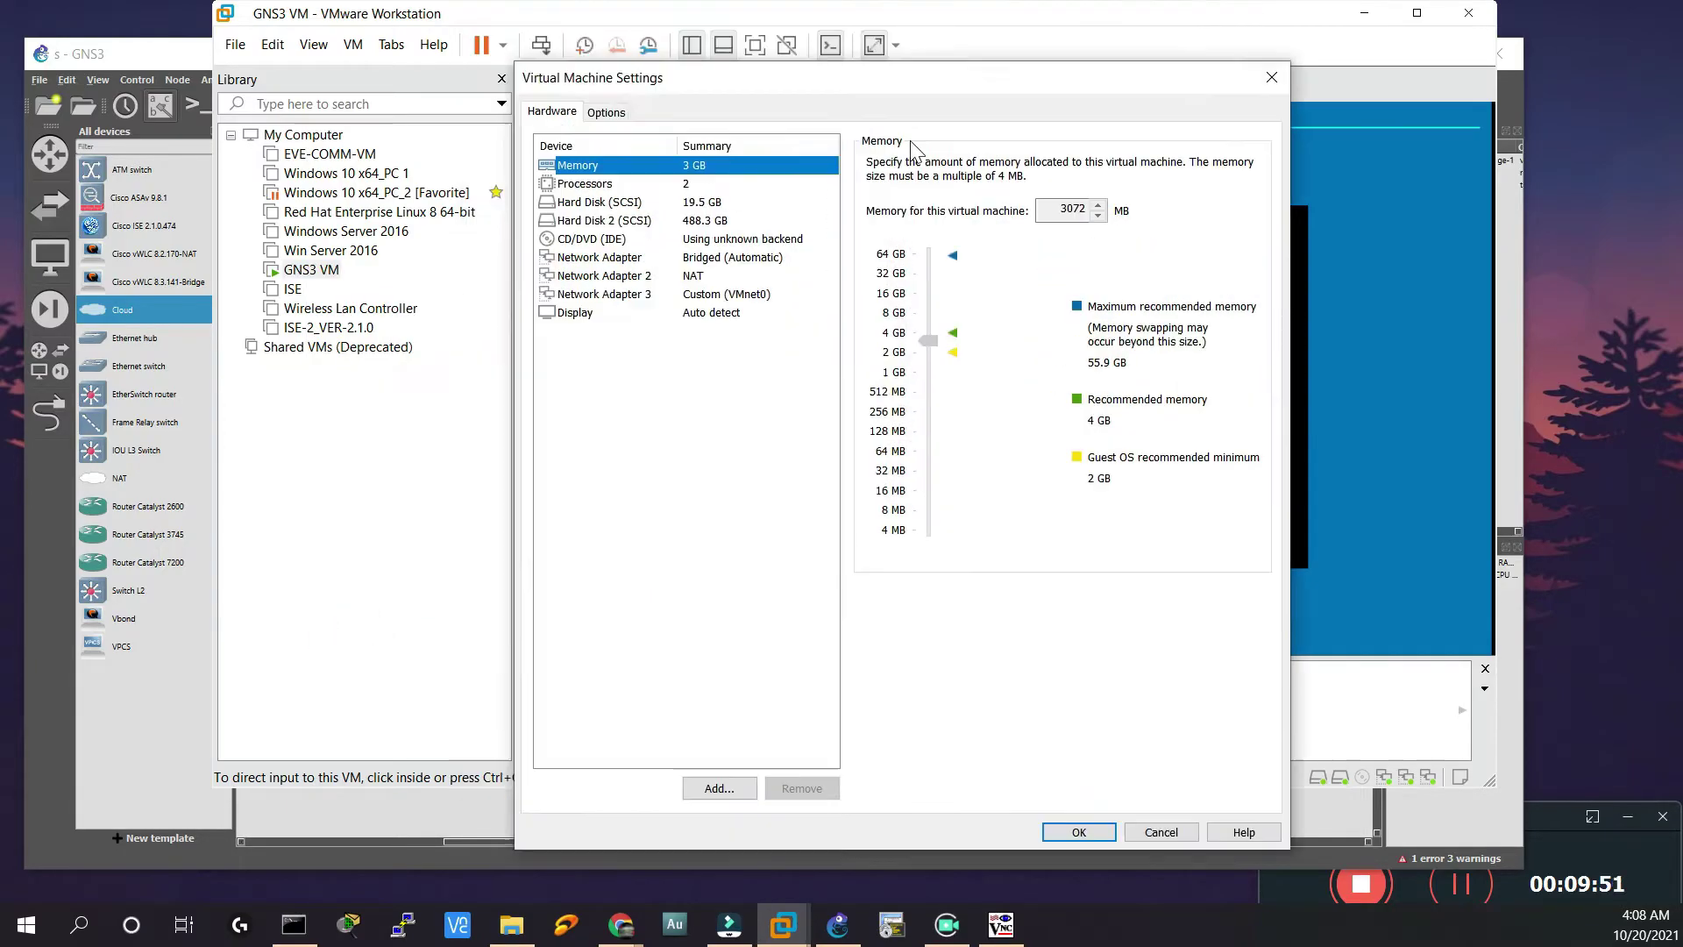
left_click(711, 381)
left_click(719, 400)
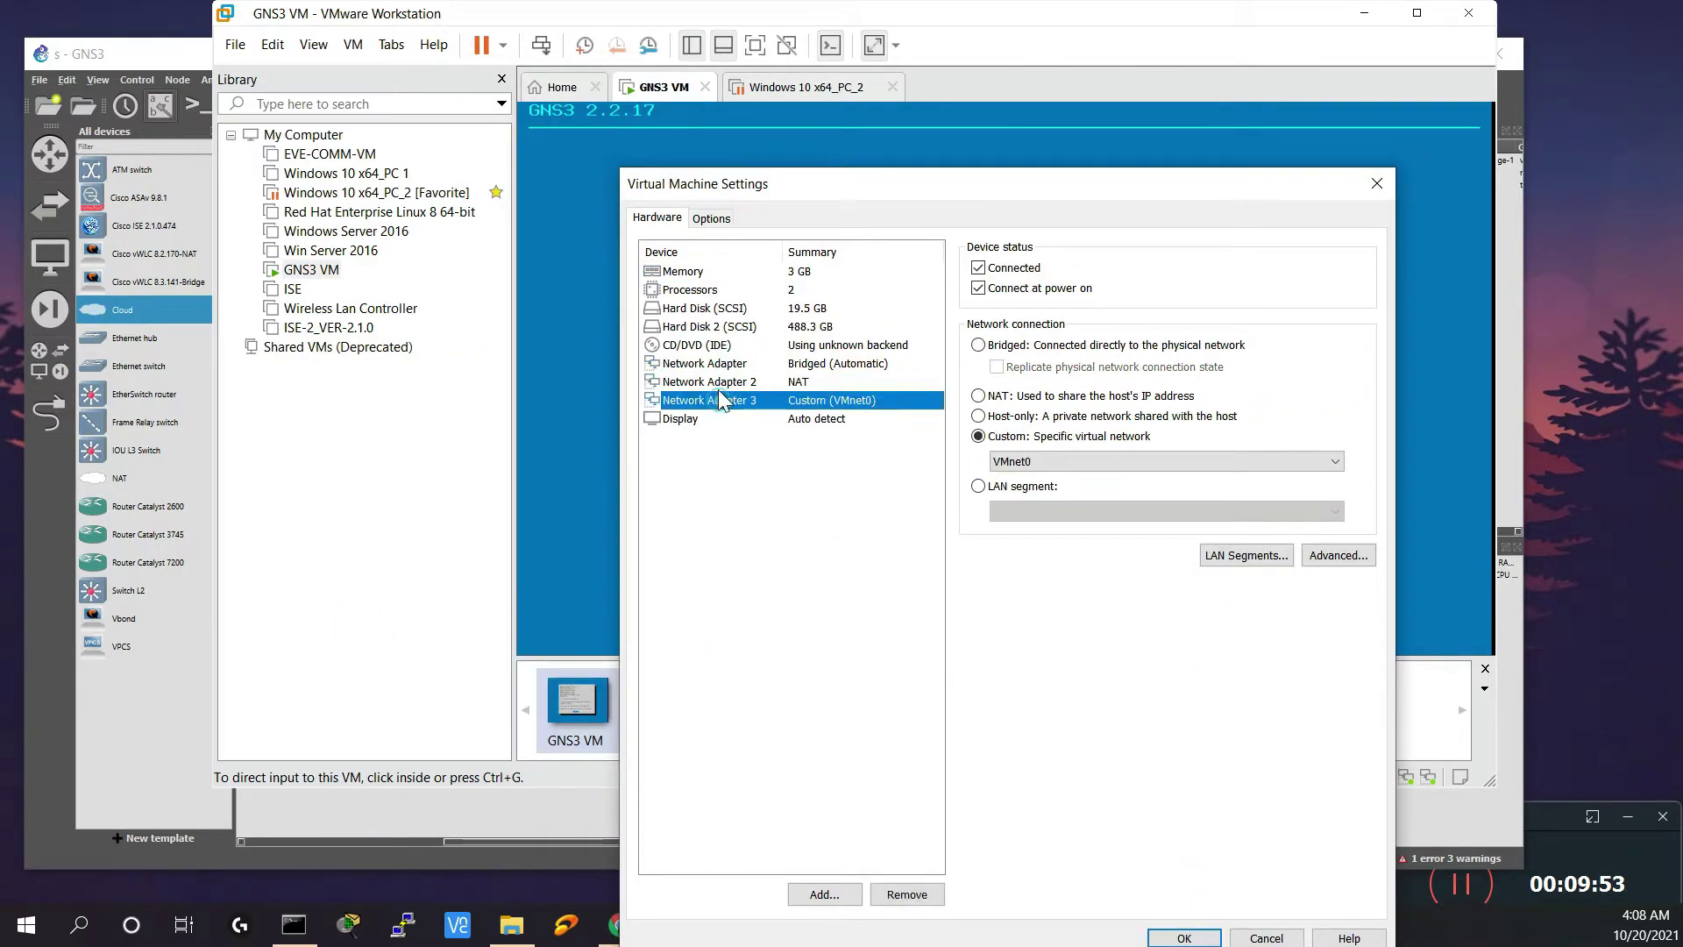
left_click(719, 381)
left_click(719, 363)
left_click(719, 381)
left_click(716, 401)
left_click(717, 362)
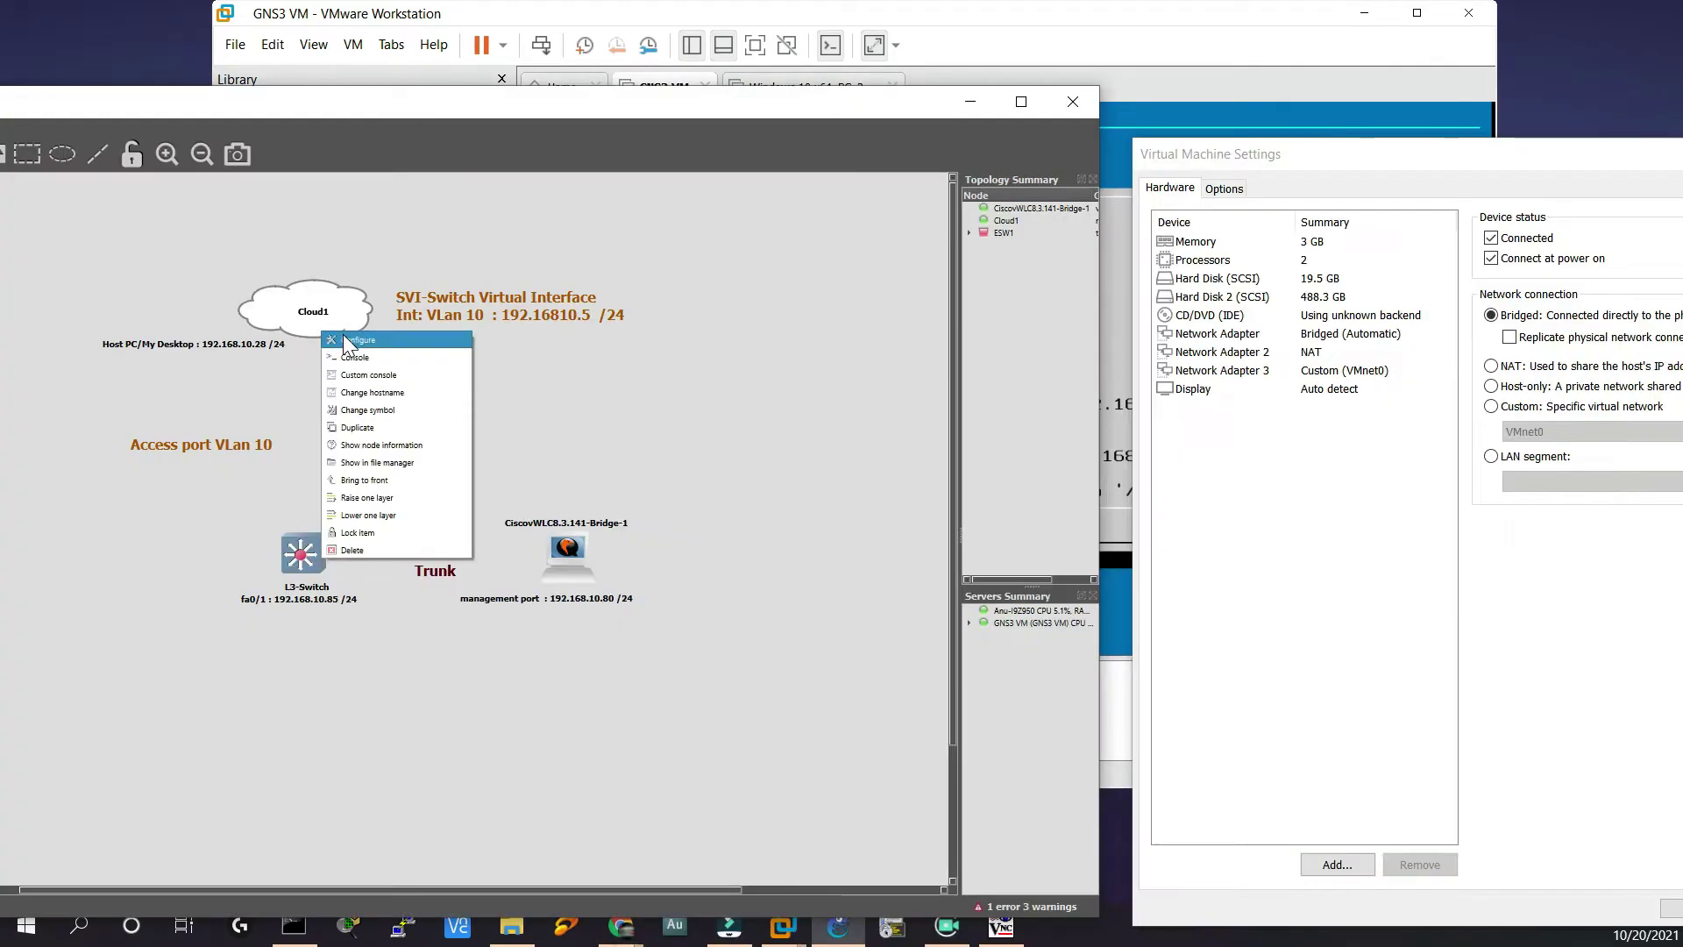
Reopen Cloud1's configuration beside the VM settings and compare eth1 with the adapters.
left_click(360, 340)
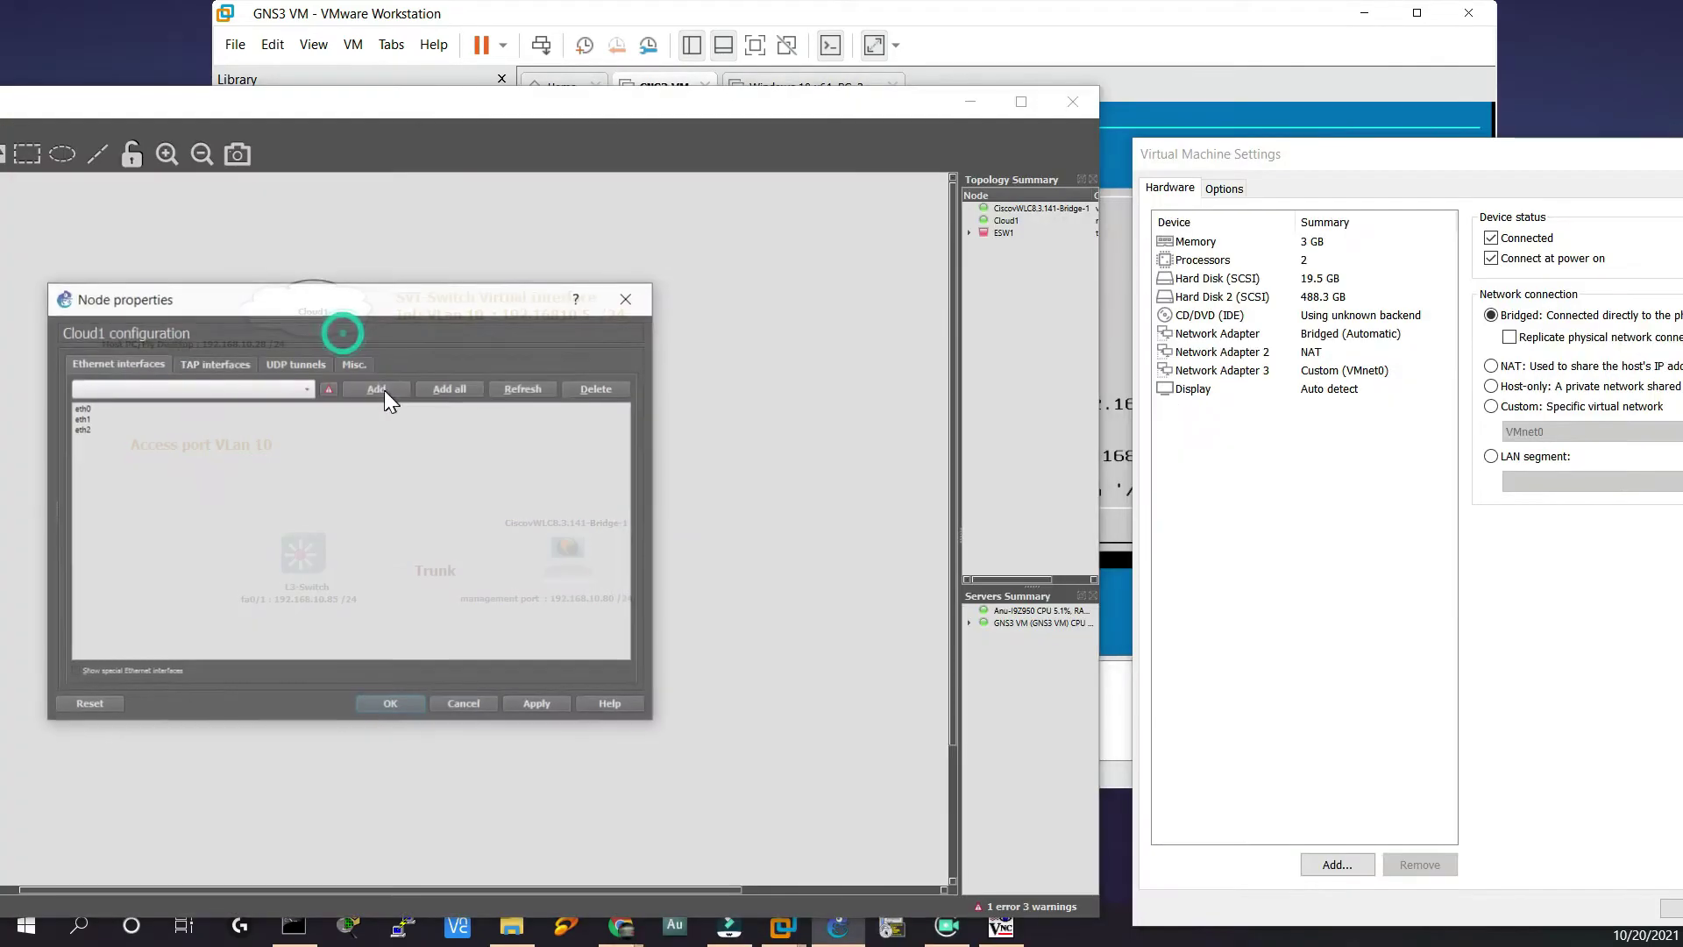
left_click_drag(333, 305, 799, 203)
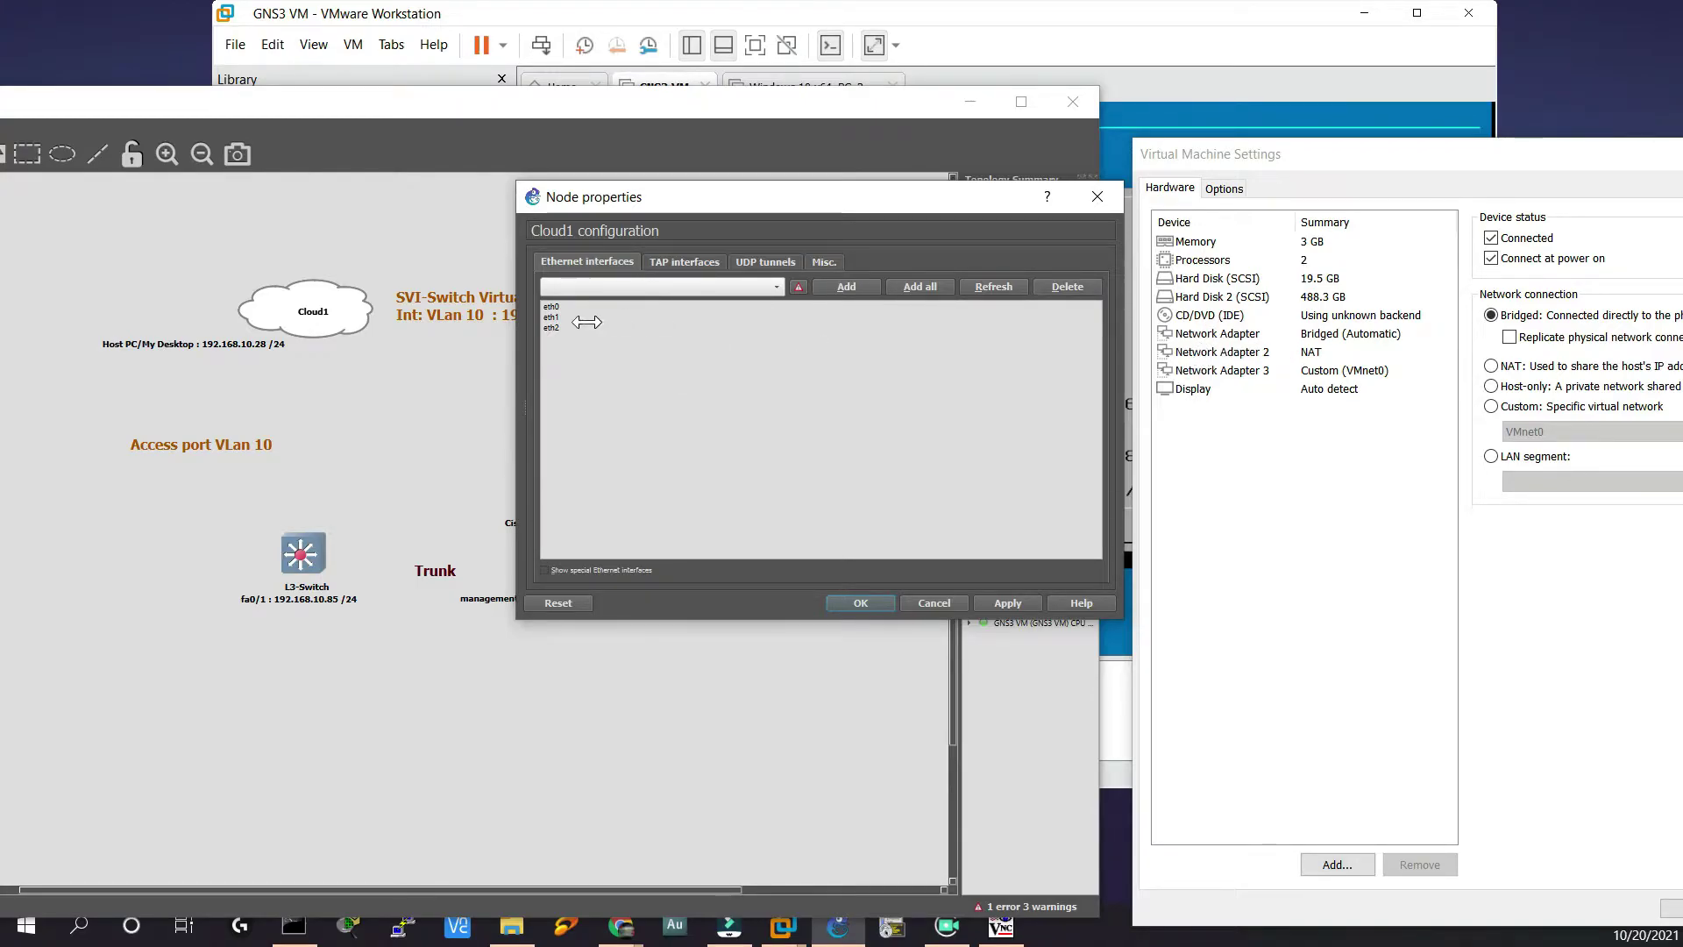
left_click(550, 317)
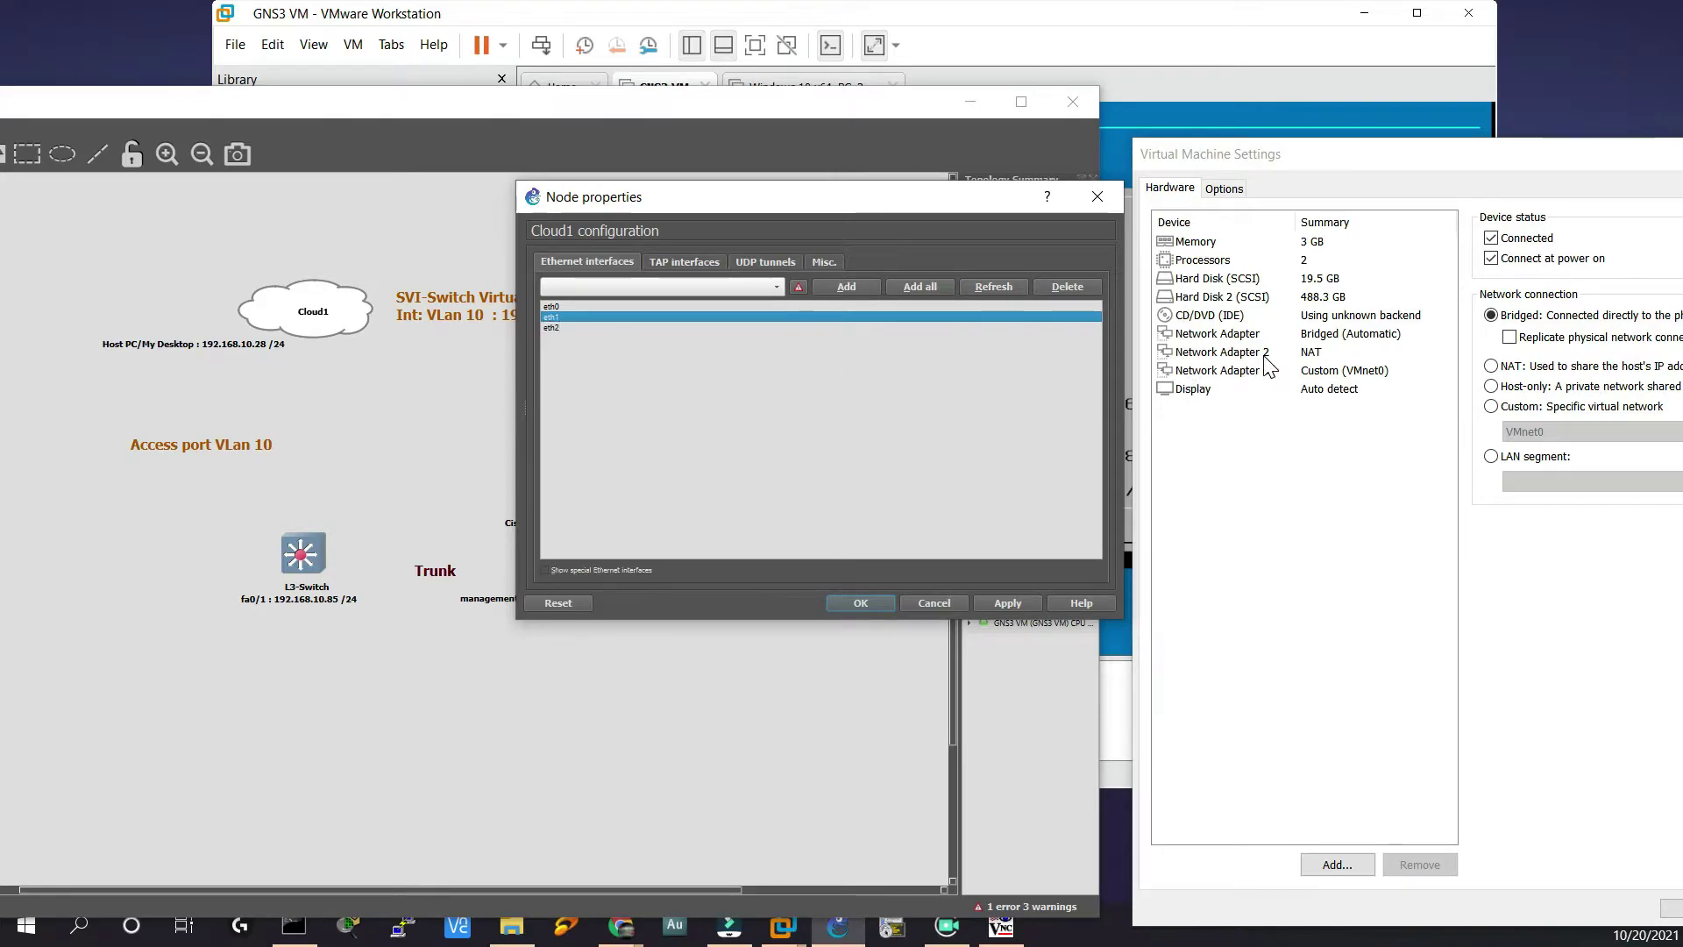
left_click(562, 336)
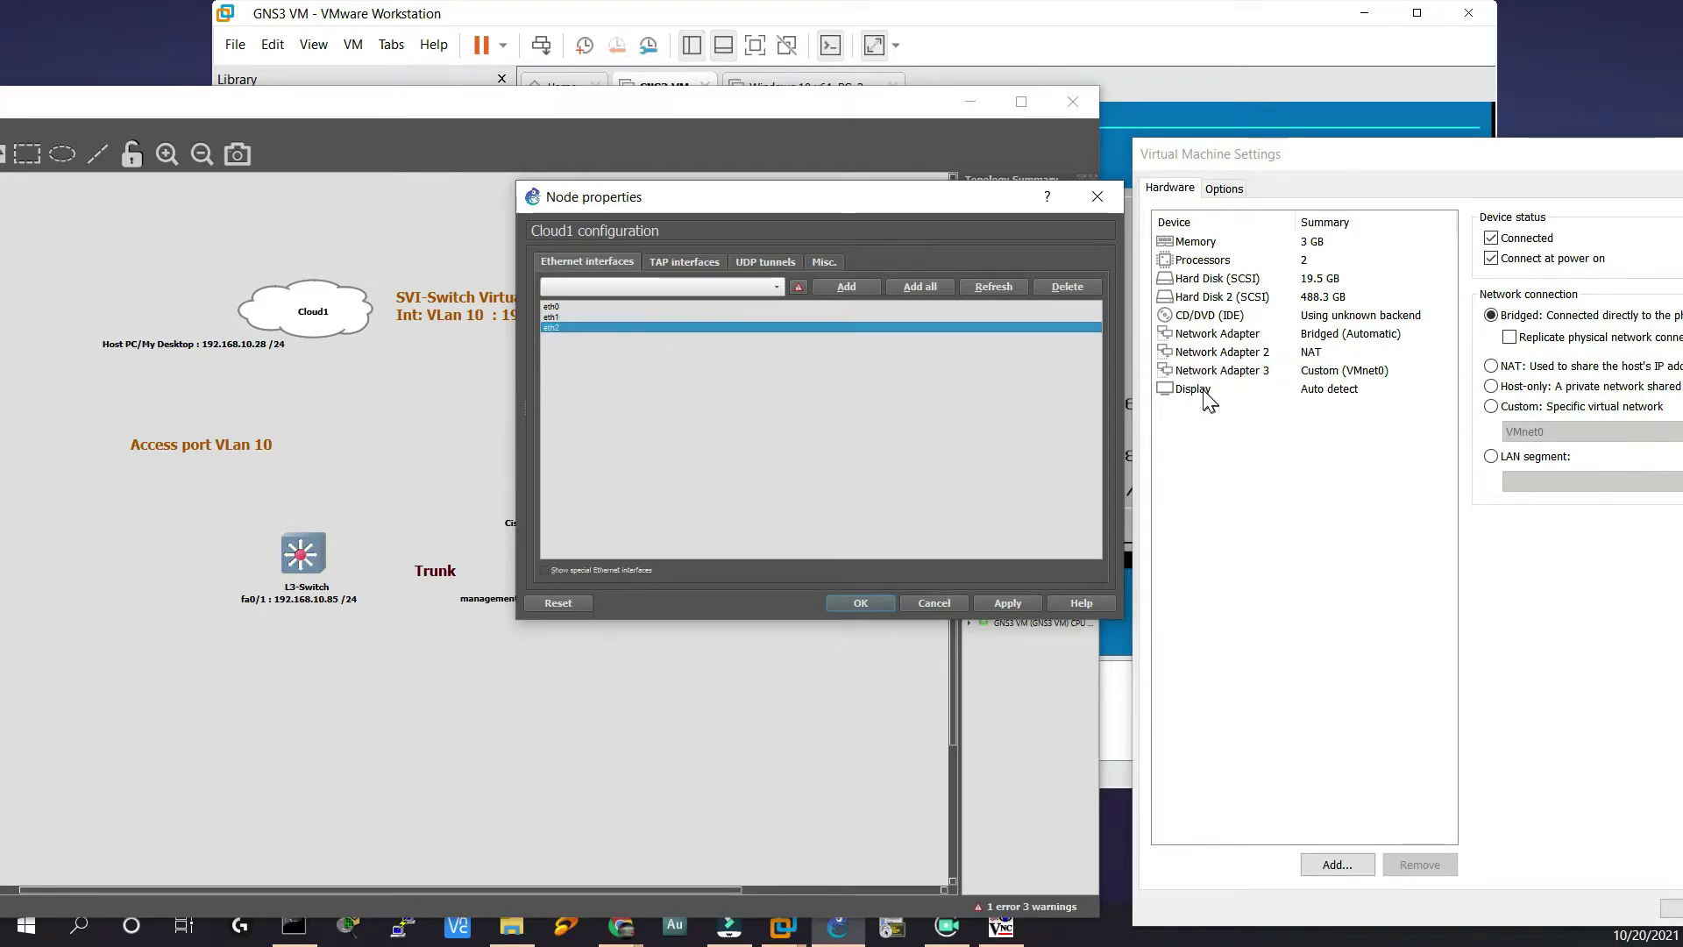
left_click(1265, 334)
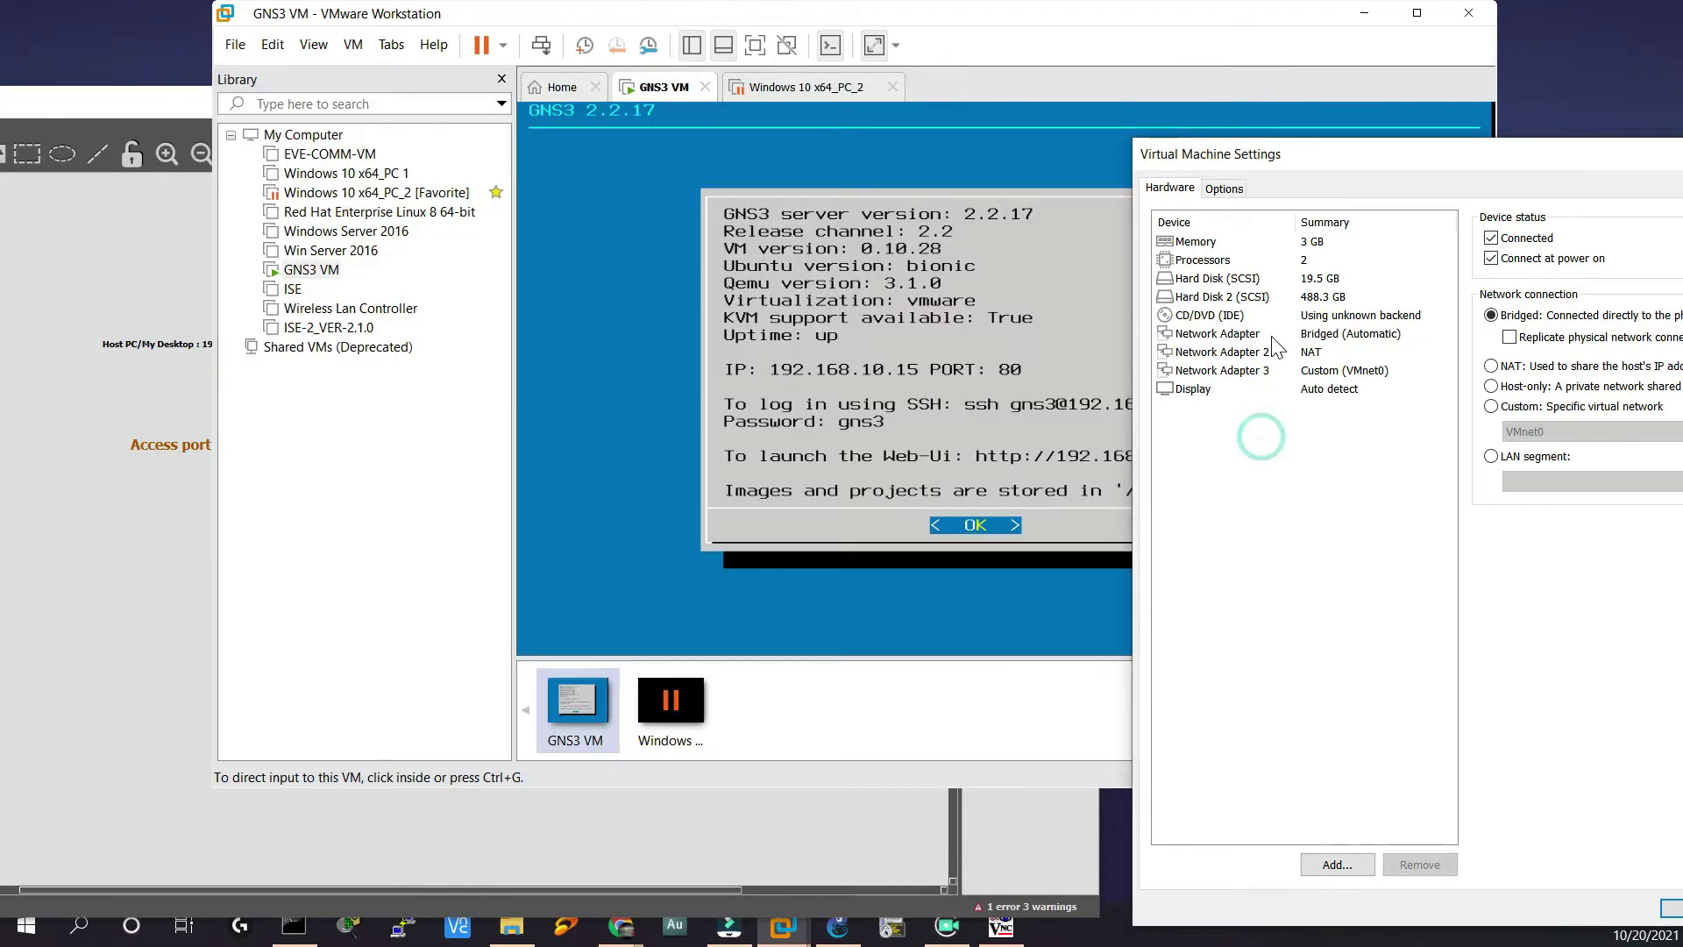
left_click(1266, 352)
left_click(1266, 370)
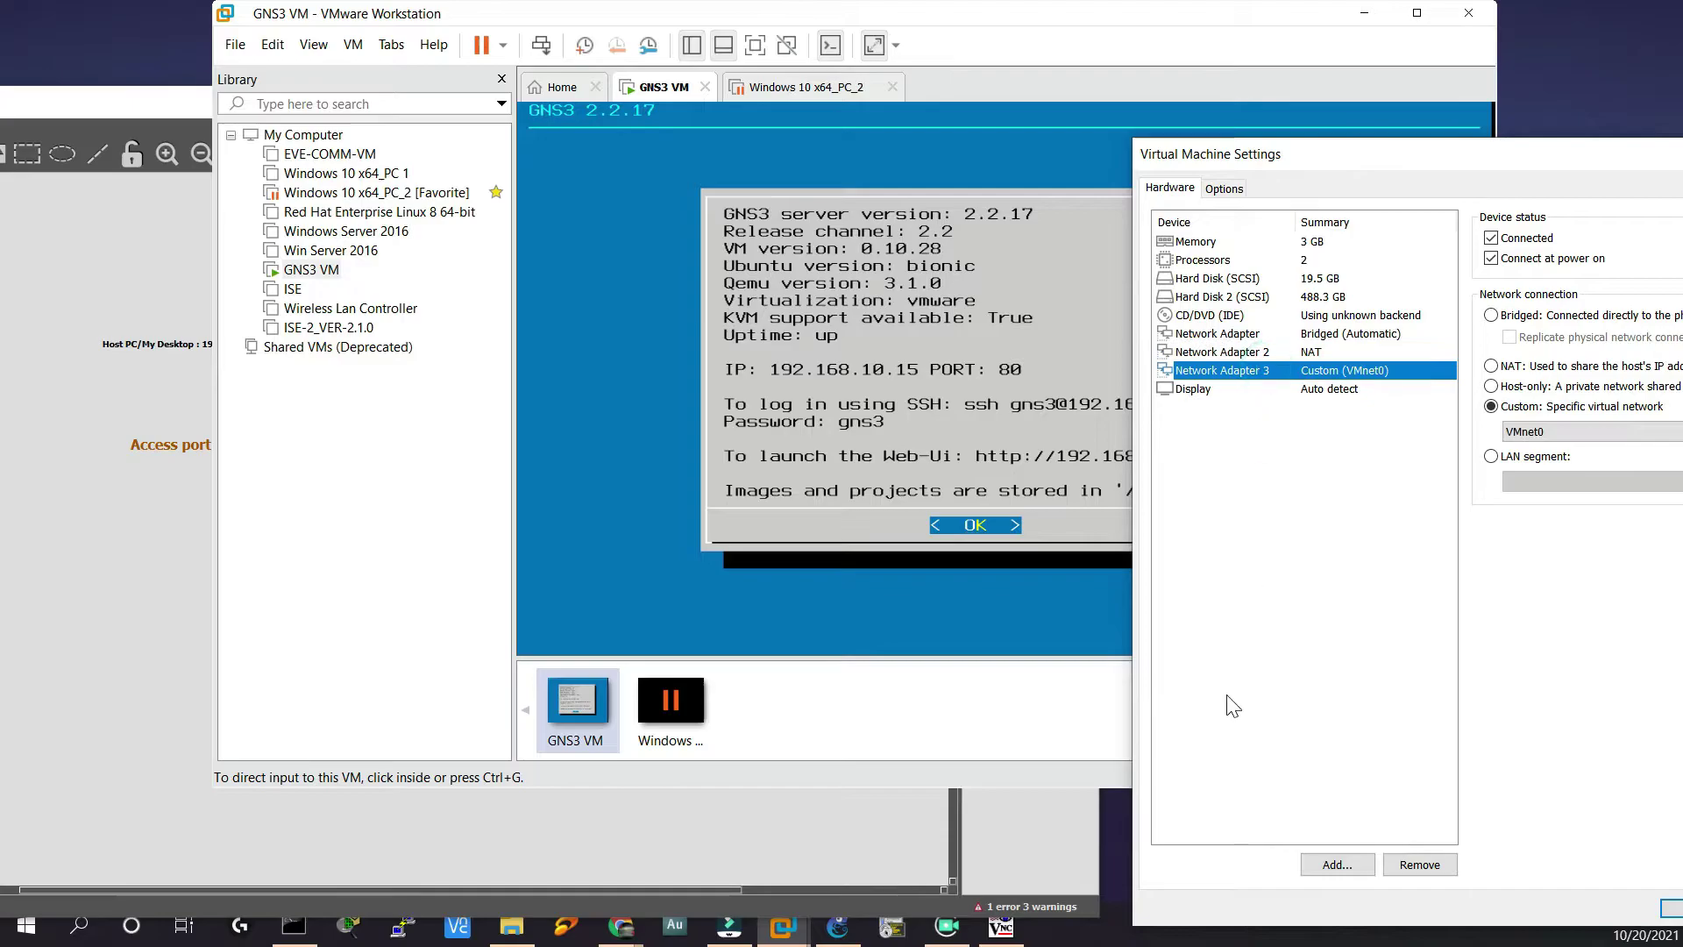
Check Cloud1's eth1, eth2 and eth0 against the VM's Bridged, NAT and VMnet0 adapters.
key("alt+Tab")
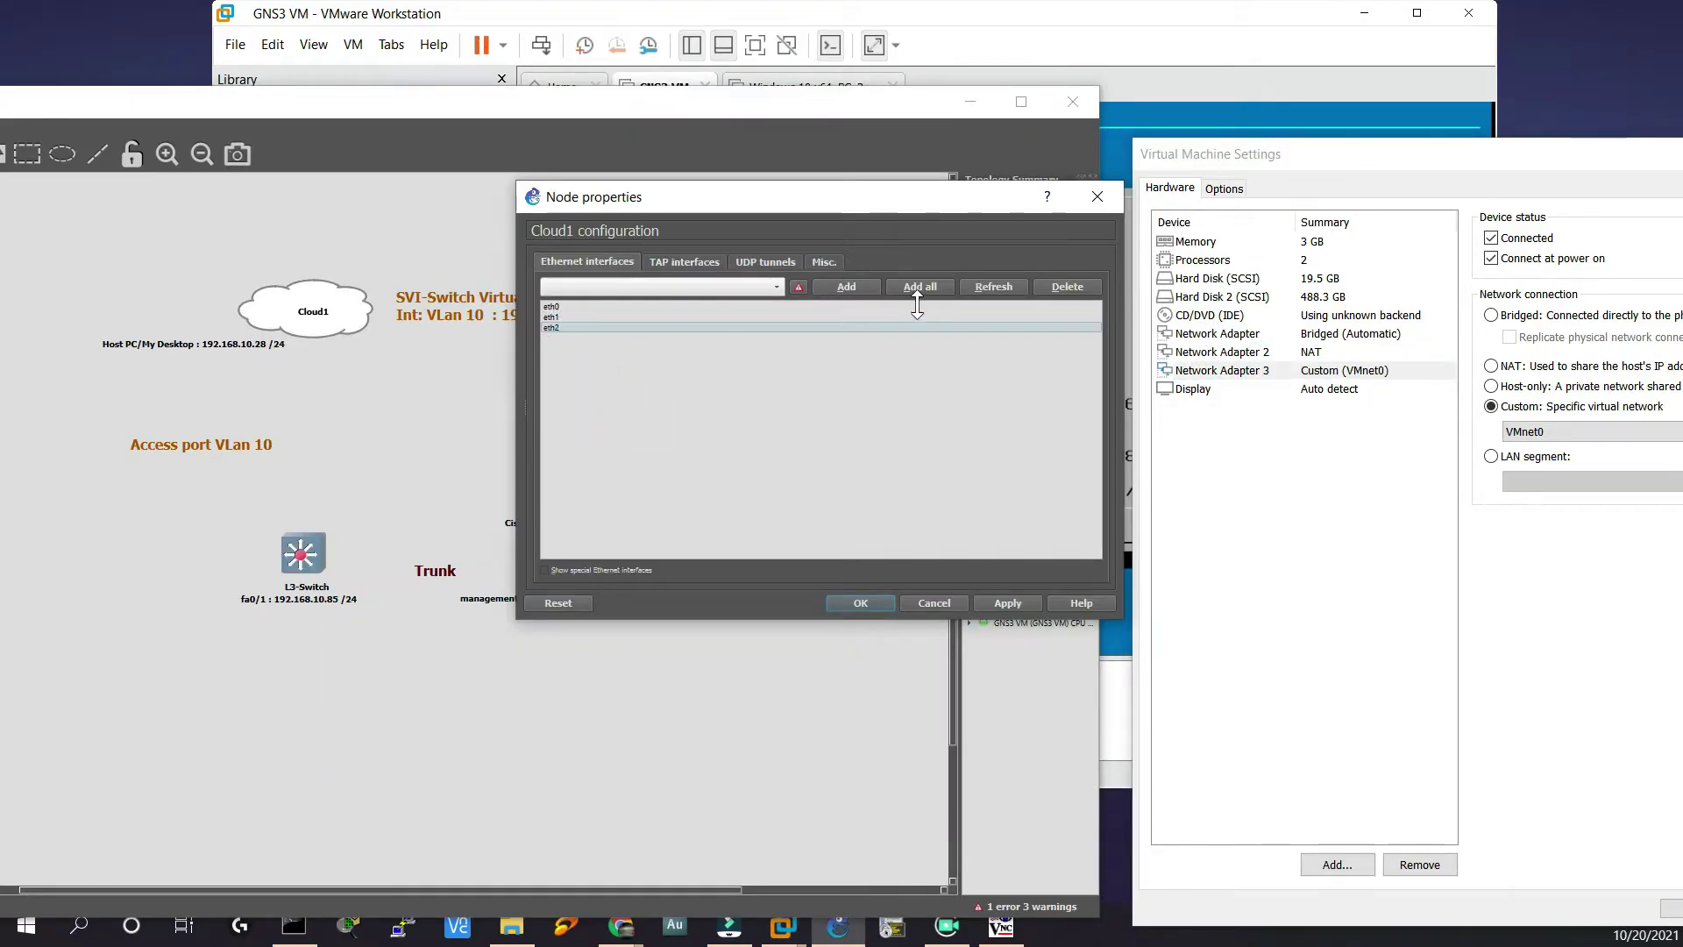
left_click(552, 317)
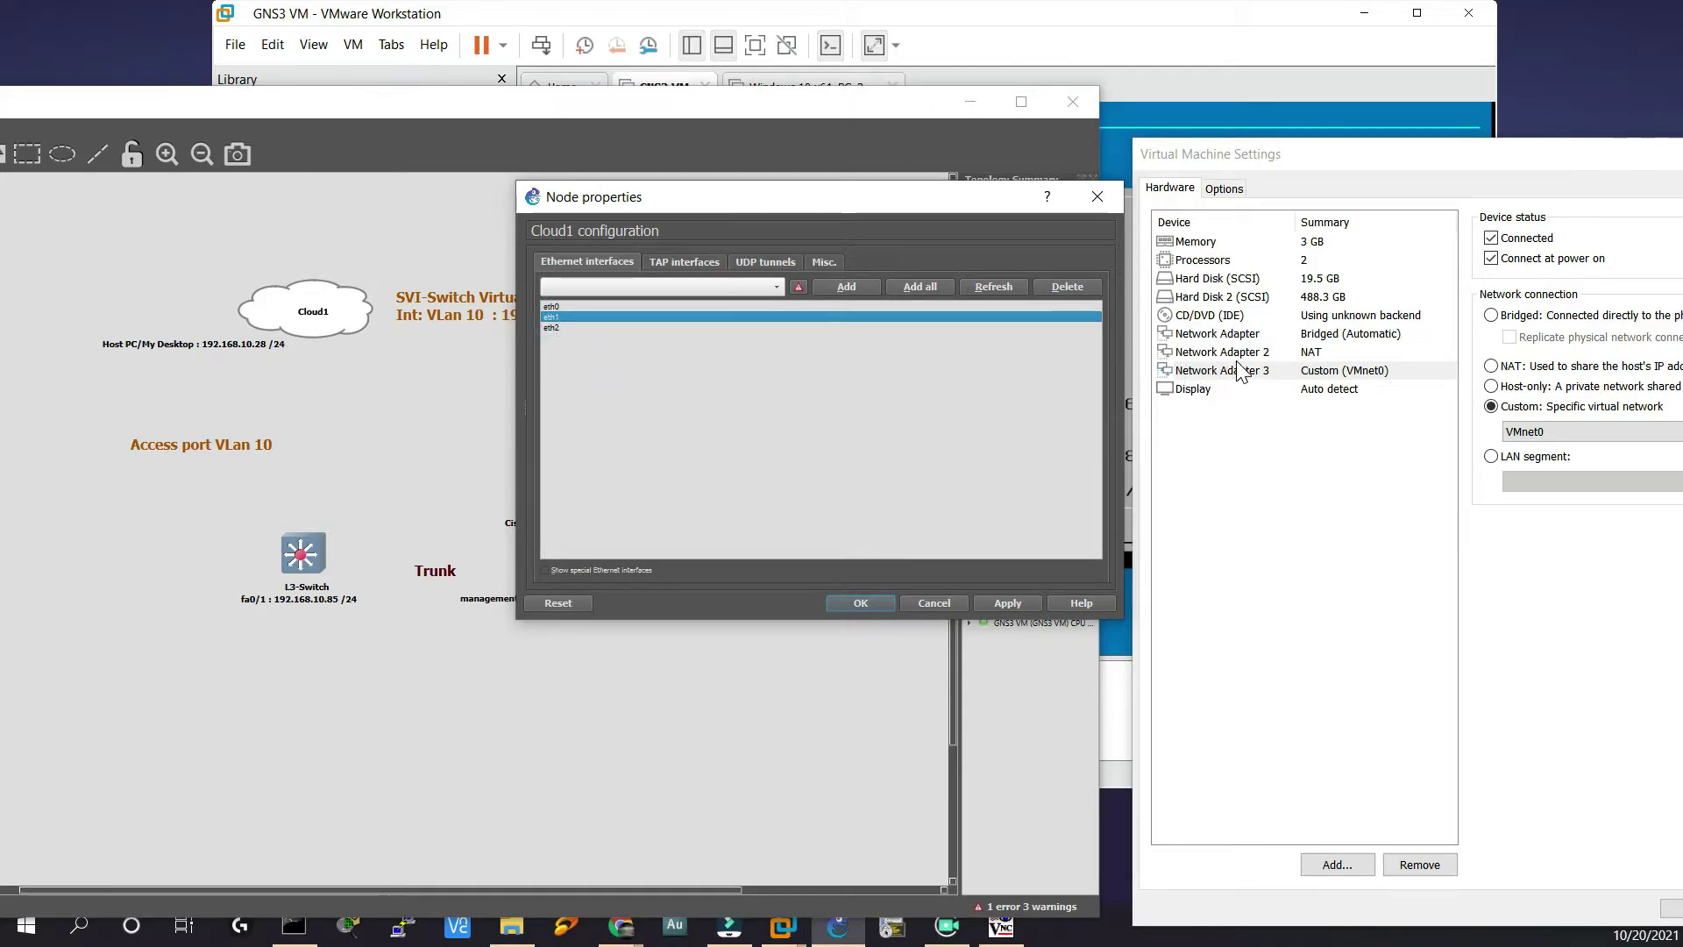
left_click(1210, 372)
left_click(557, 328)
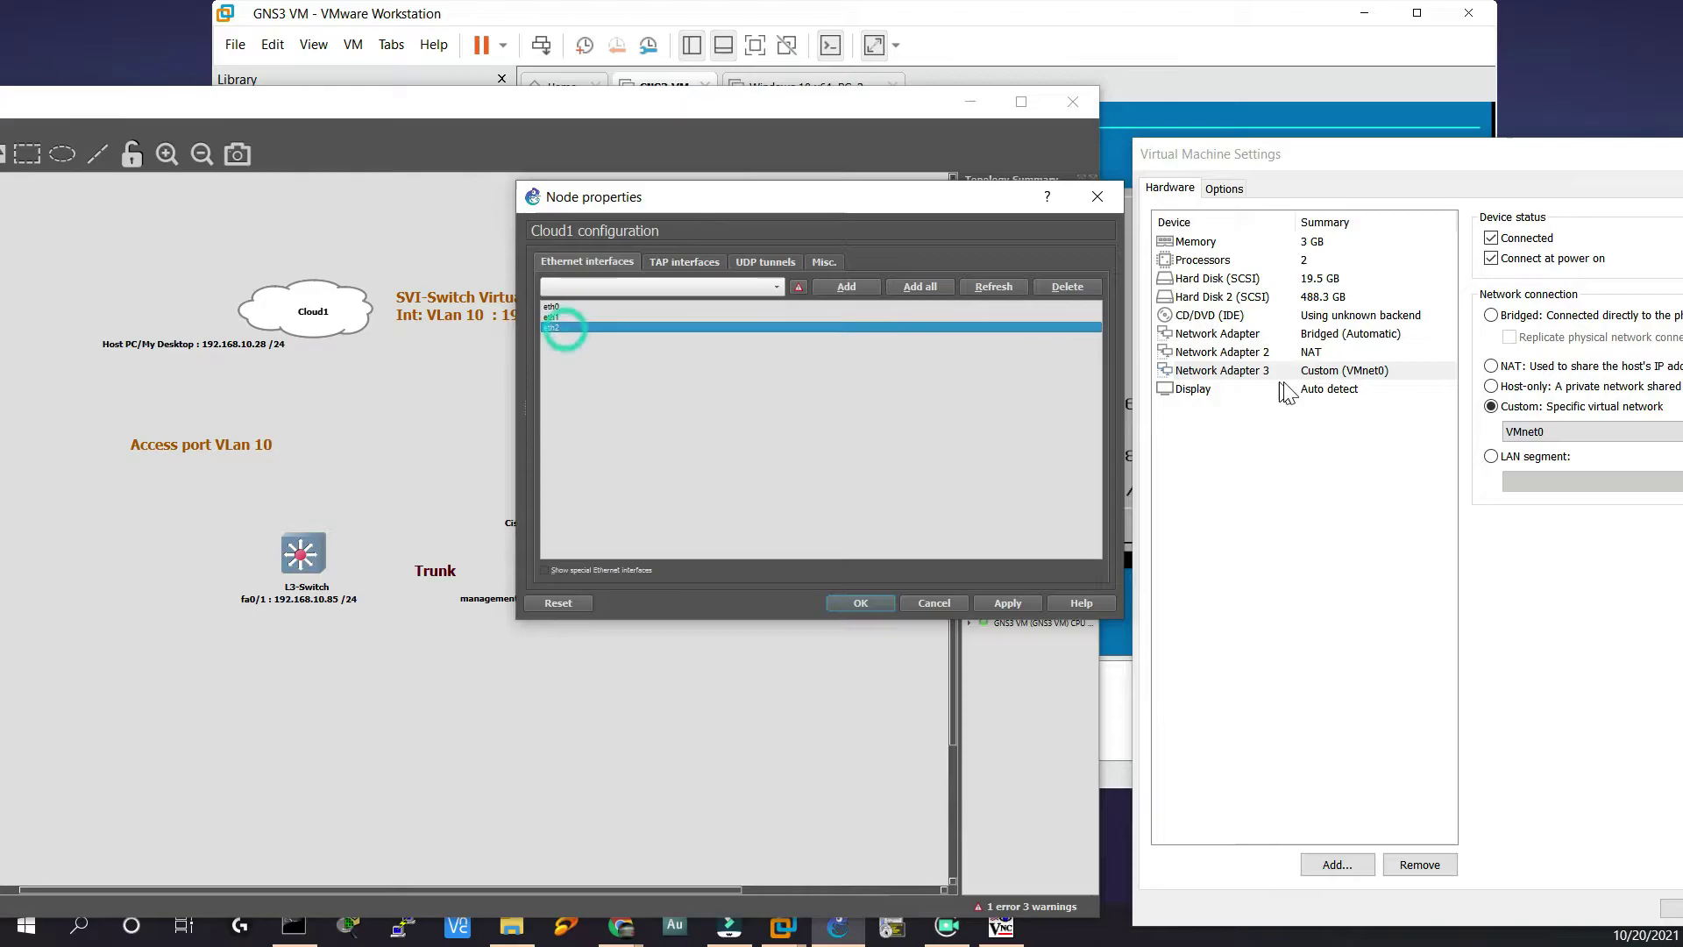
left_click(1290, 512)
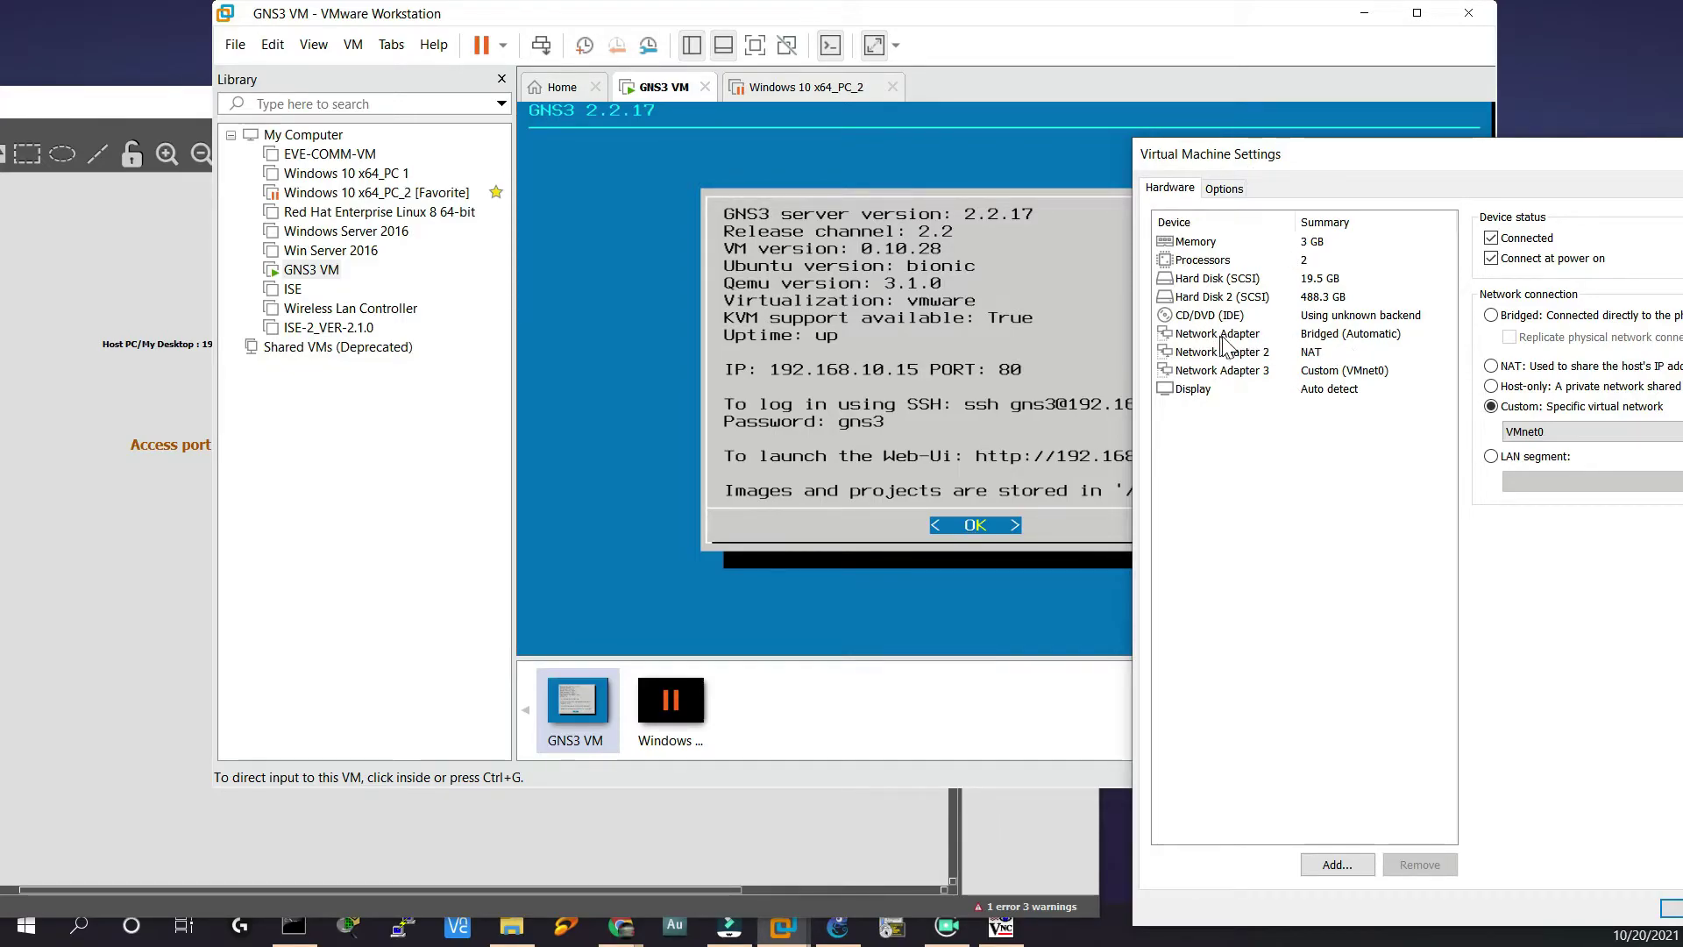
left_click(837, 927)
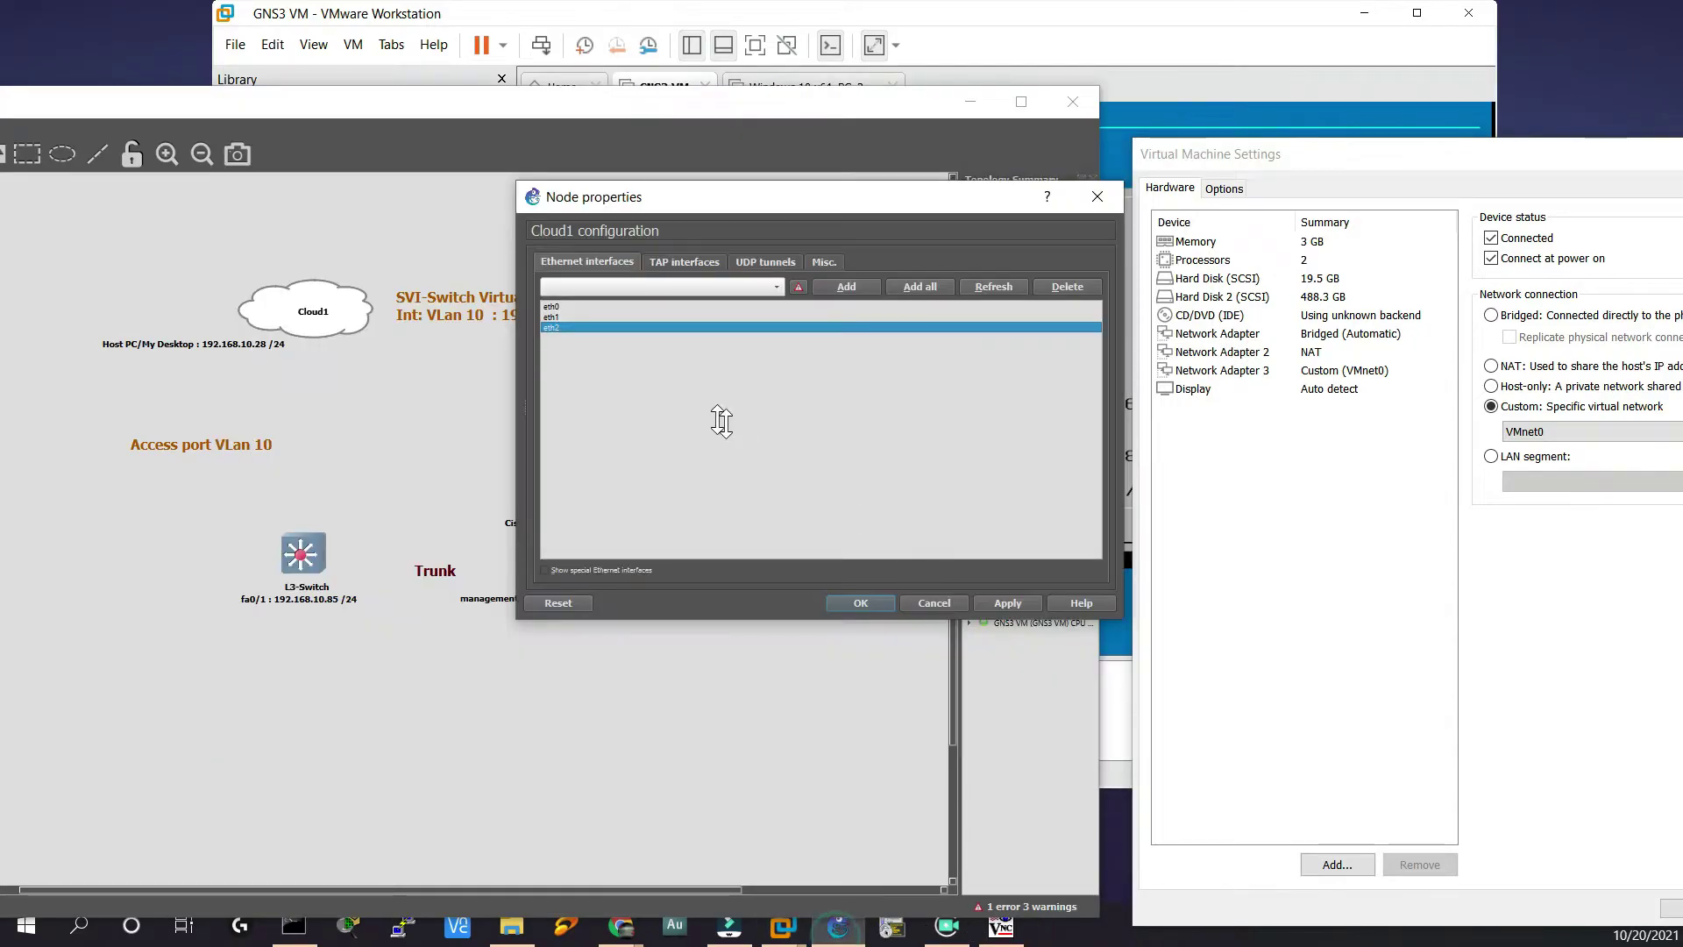
left_click(552, 316)
left_click(552, 306)
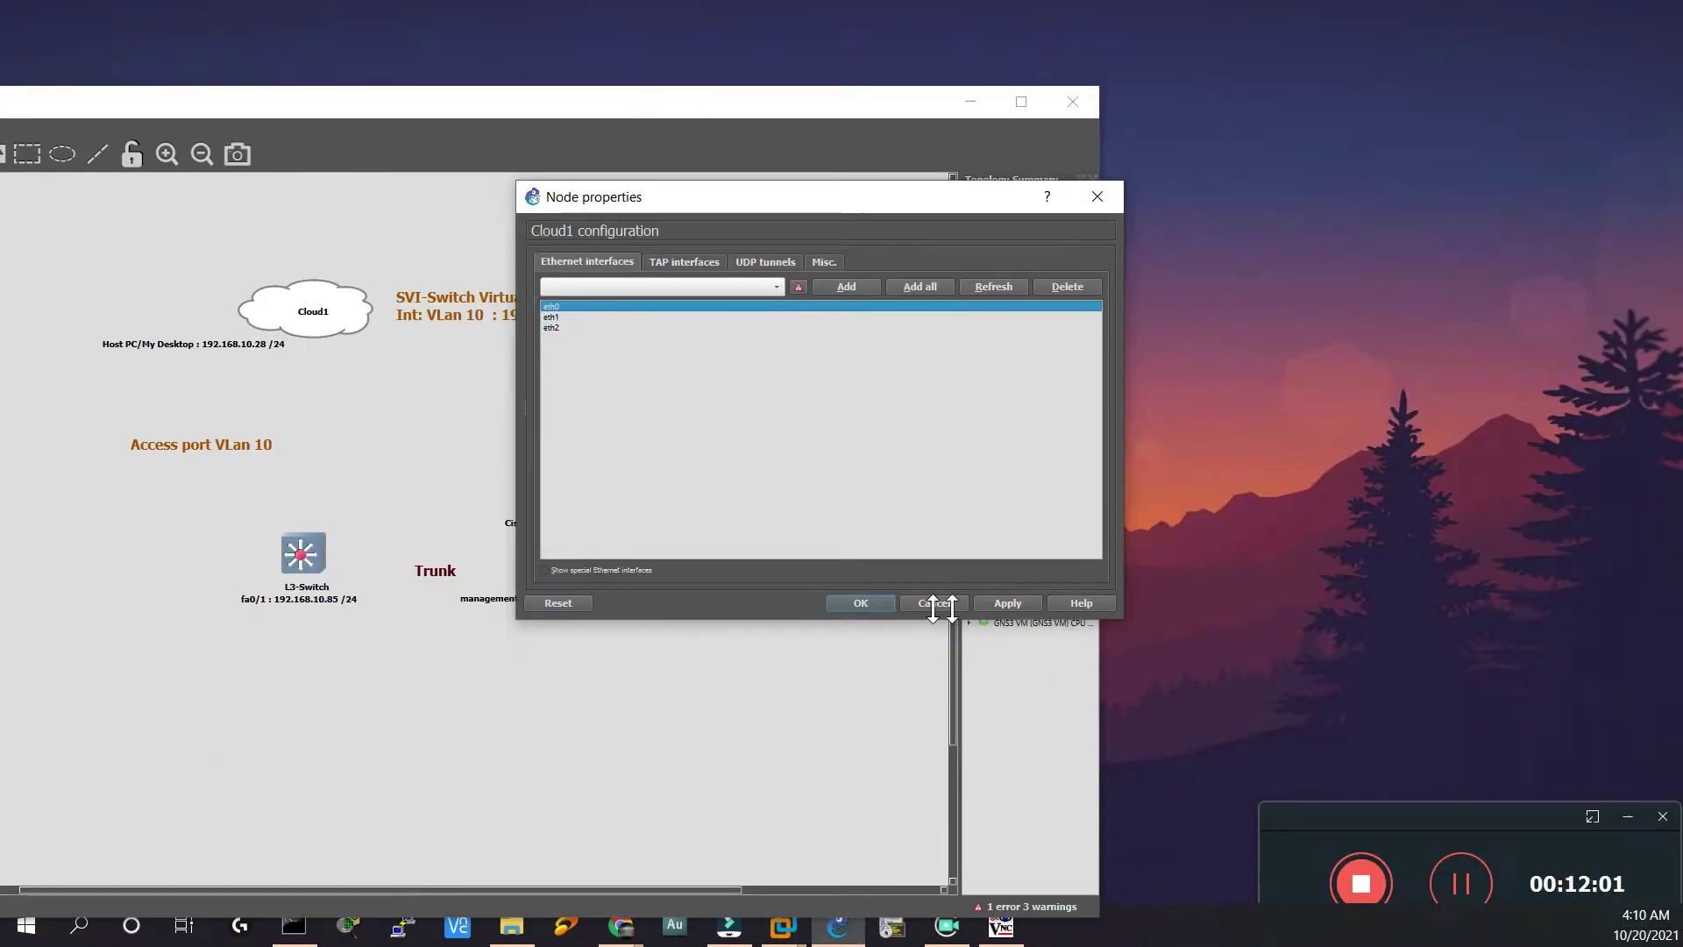
Close Cloud1's configuration and link Cloud1 eth0 to L3-Switch FastEthernet0/0.
left_click(858, 602)
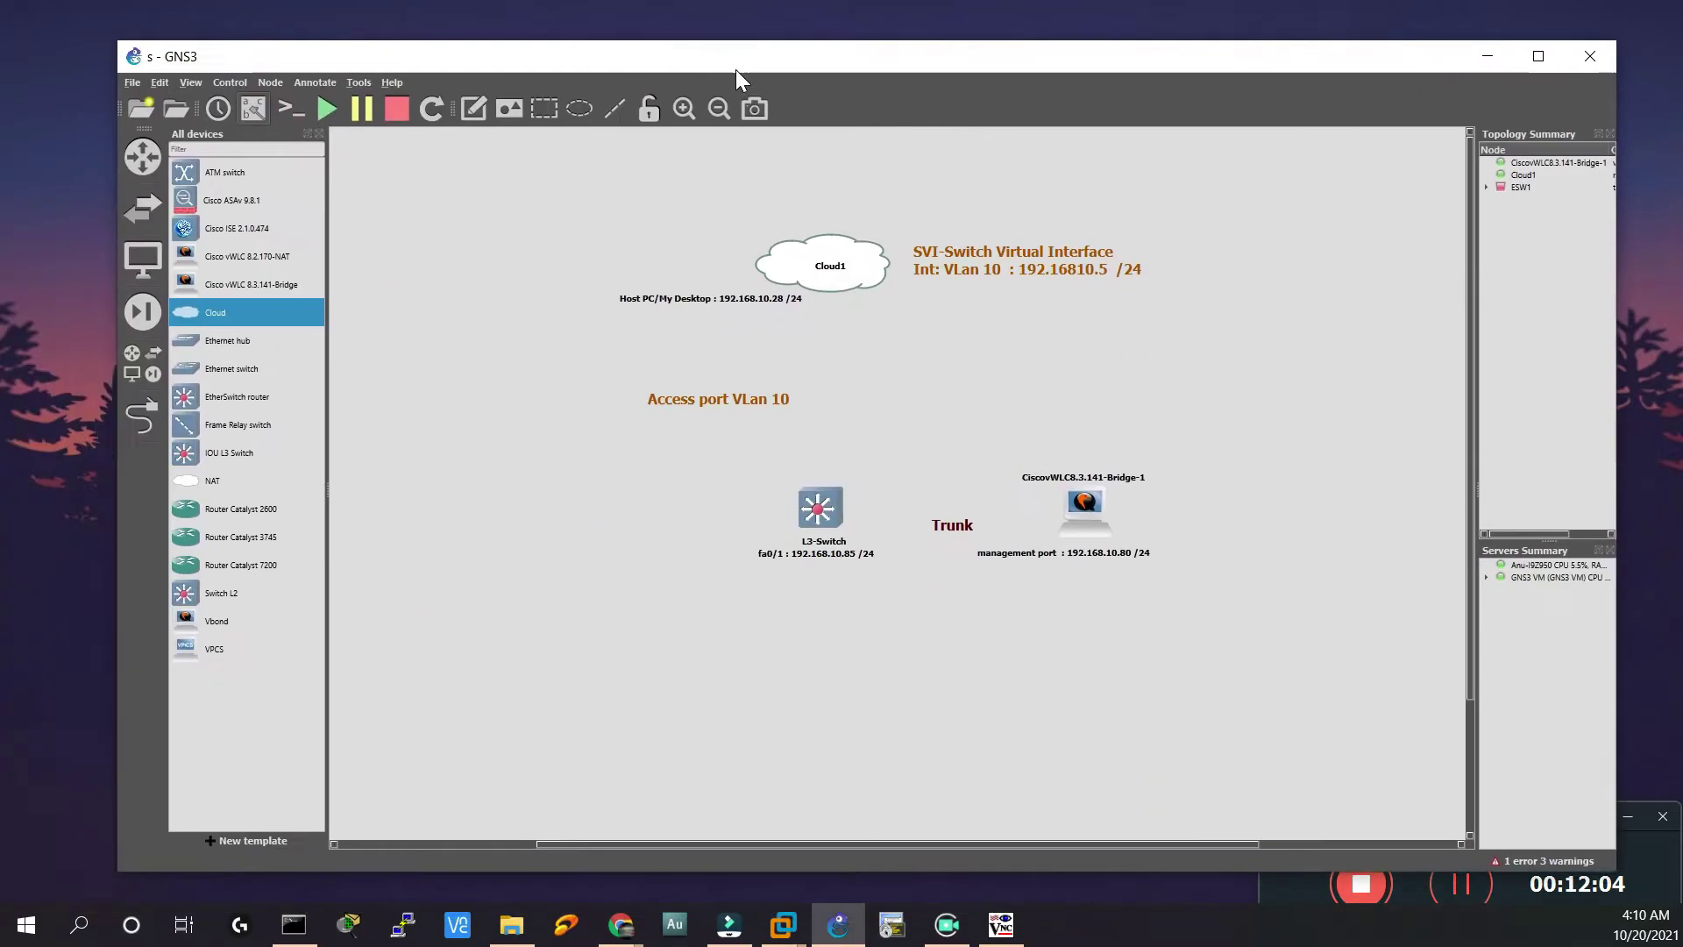
left_click(834, 296)
left_click(872, 307)
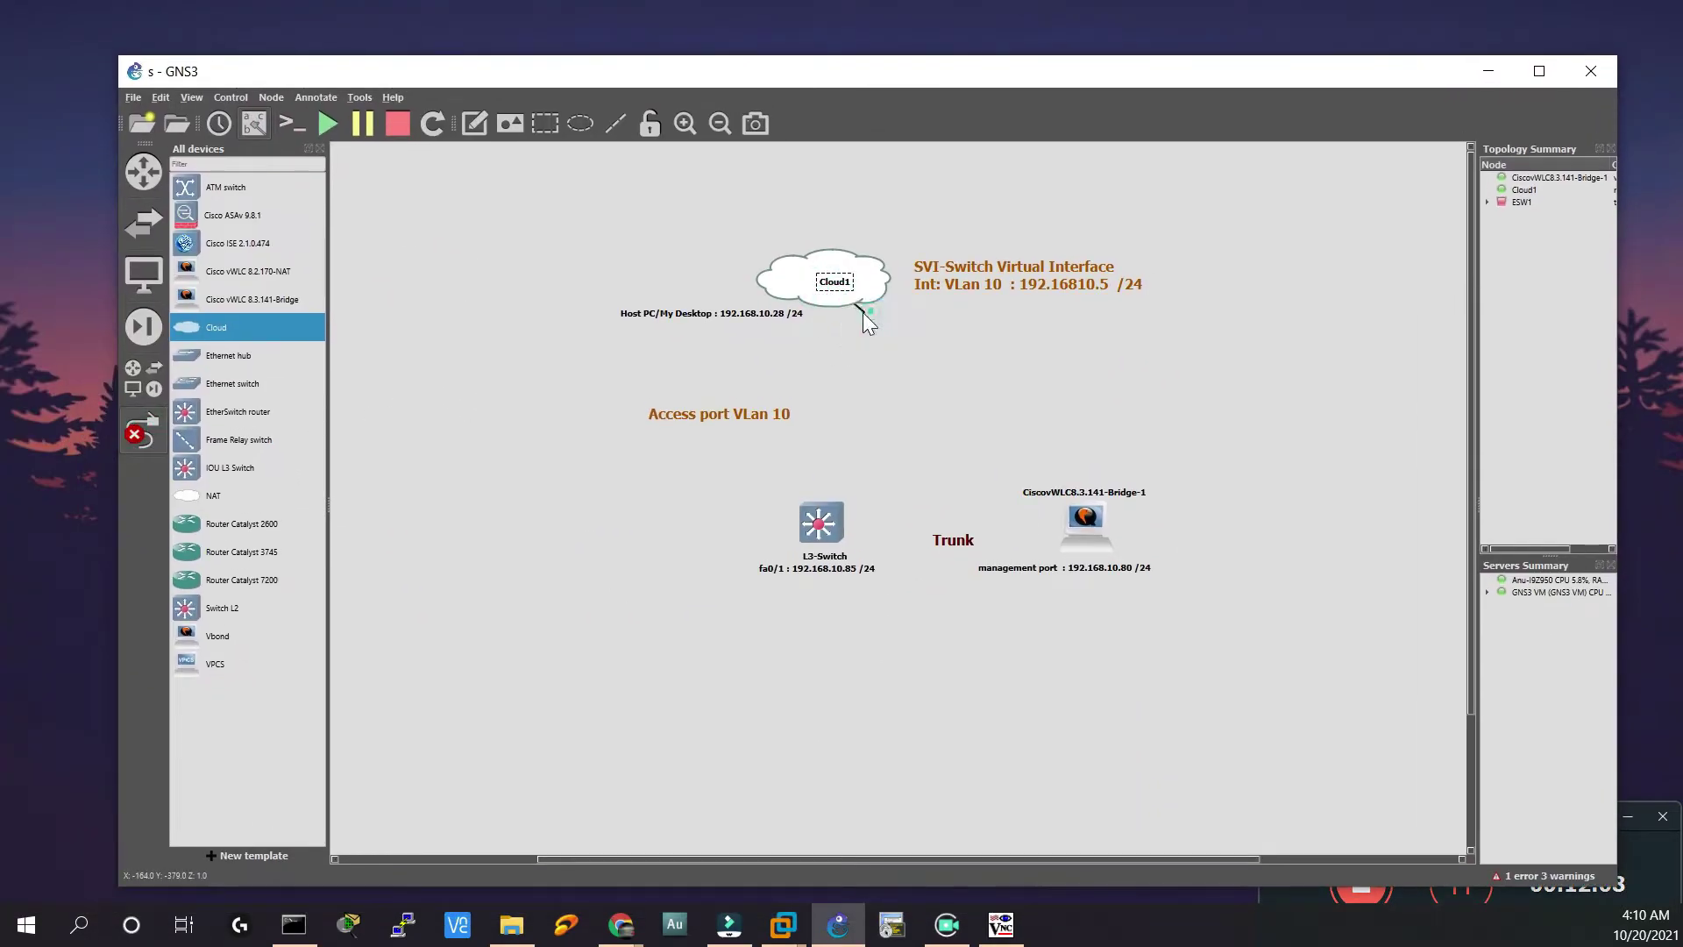
left_click(822, 515)
left_click(868, 522)
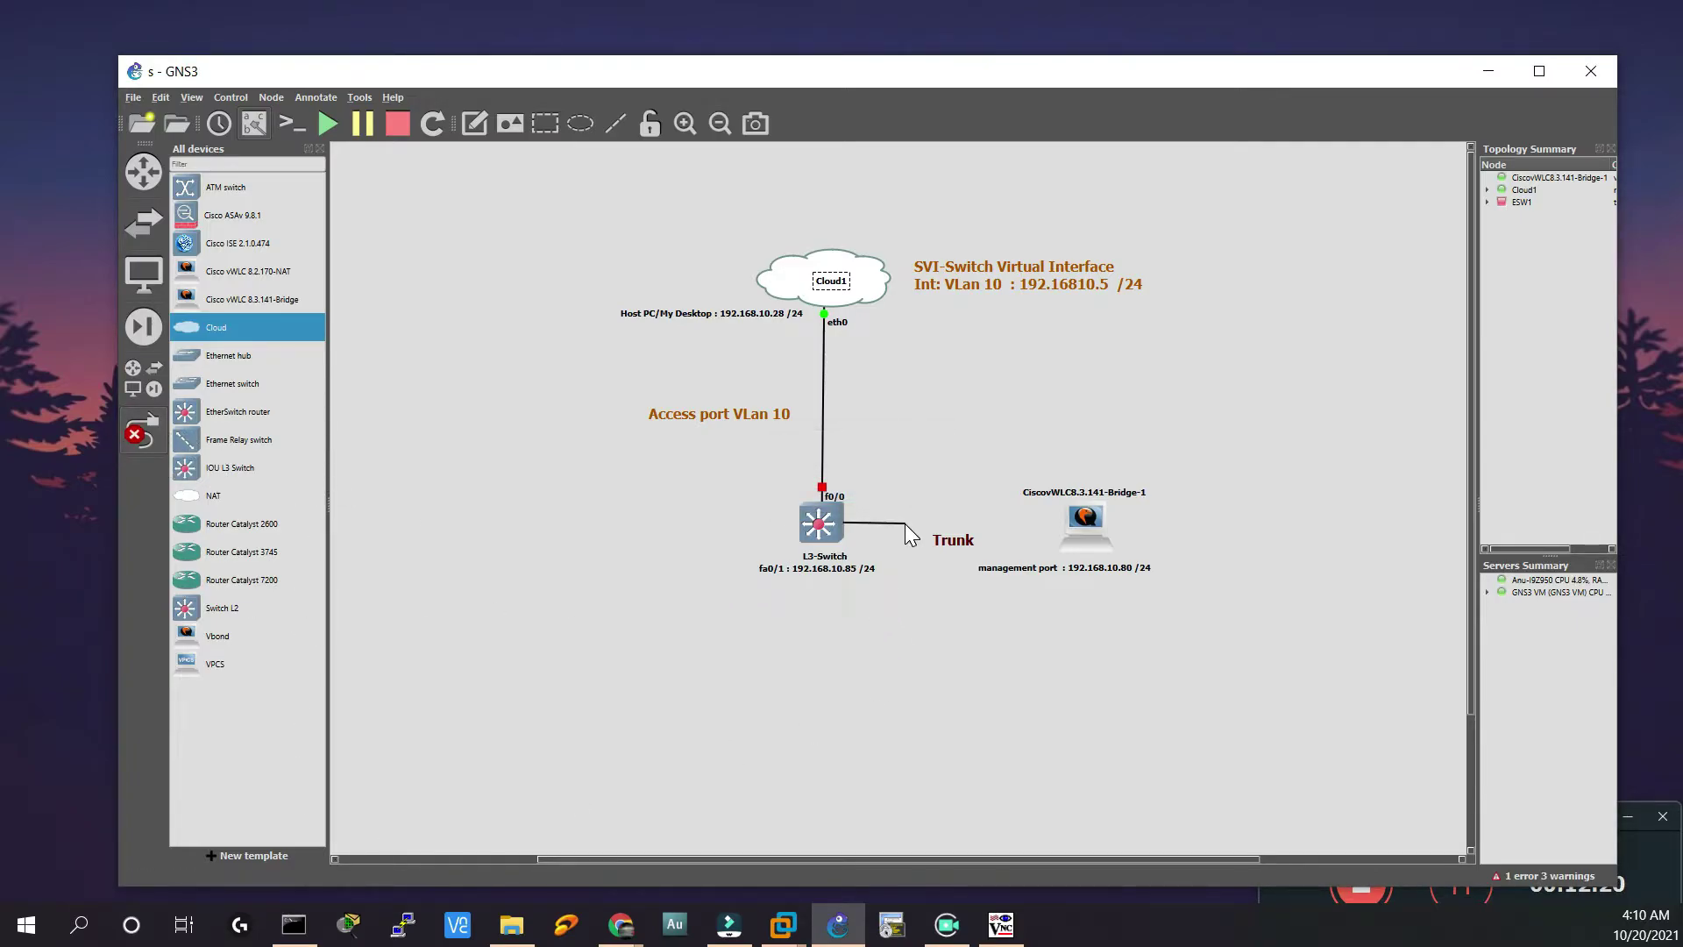
Link L3-Switch f0/1 to the WLC's Management1 port, then select lines in the WLC notes slide.
left_click(1078, 521)
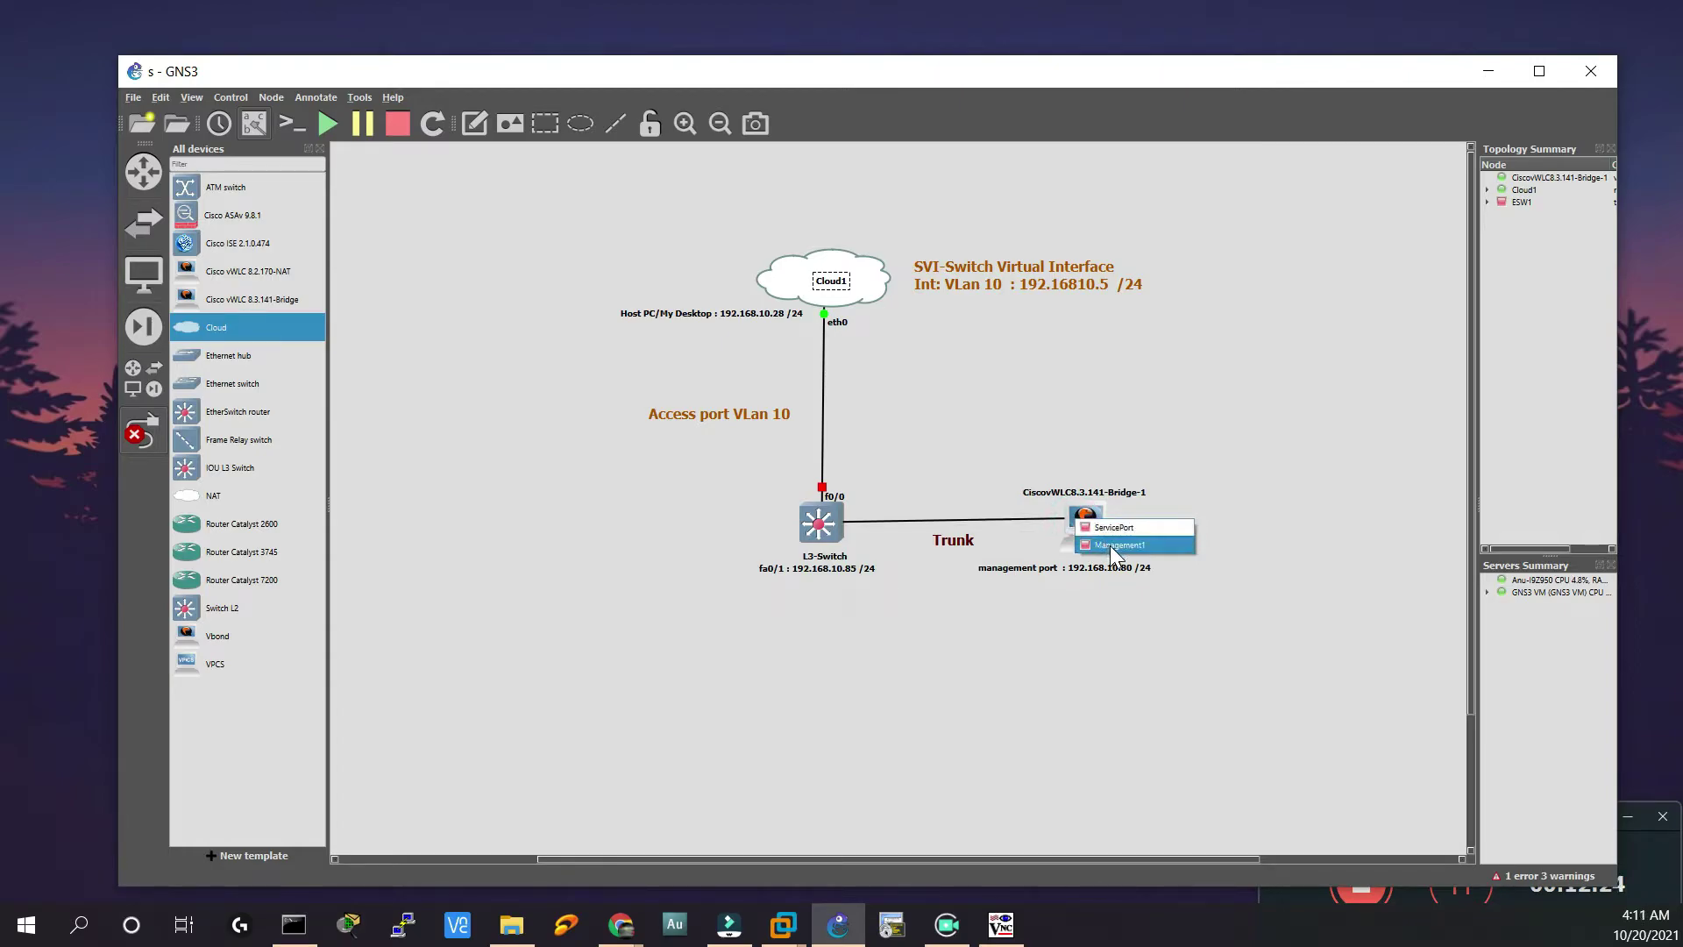
left_click(1111, 547)
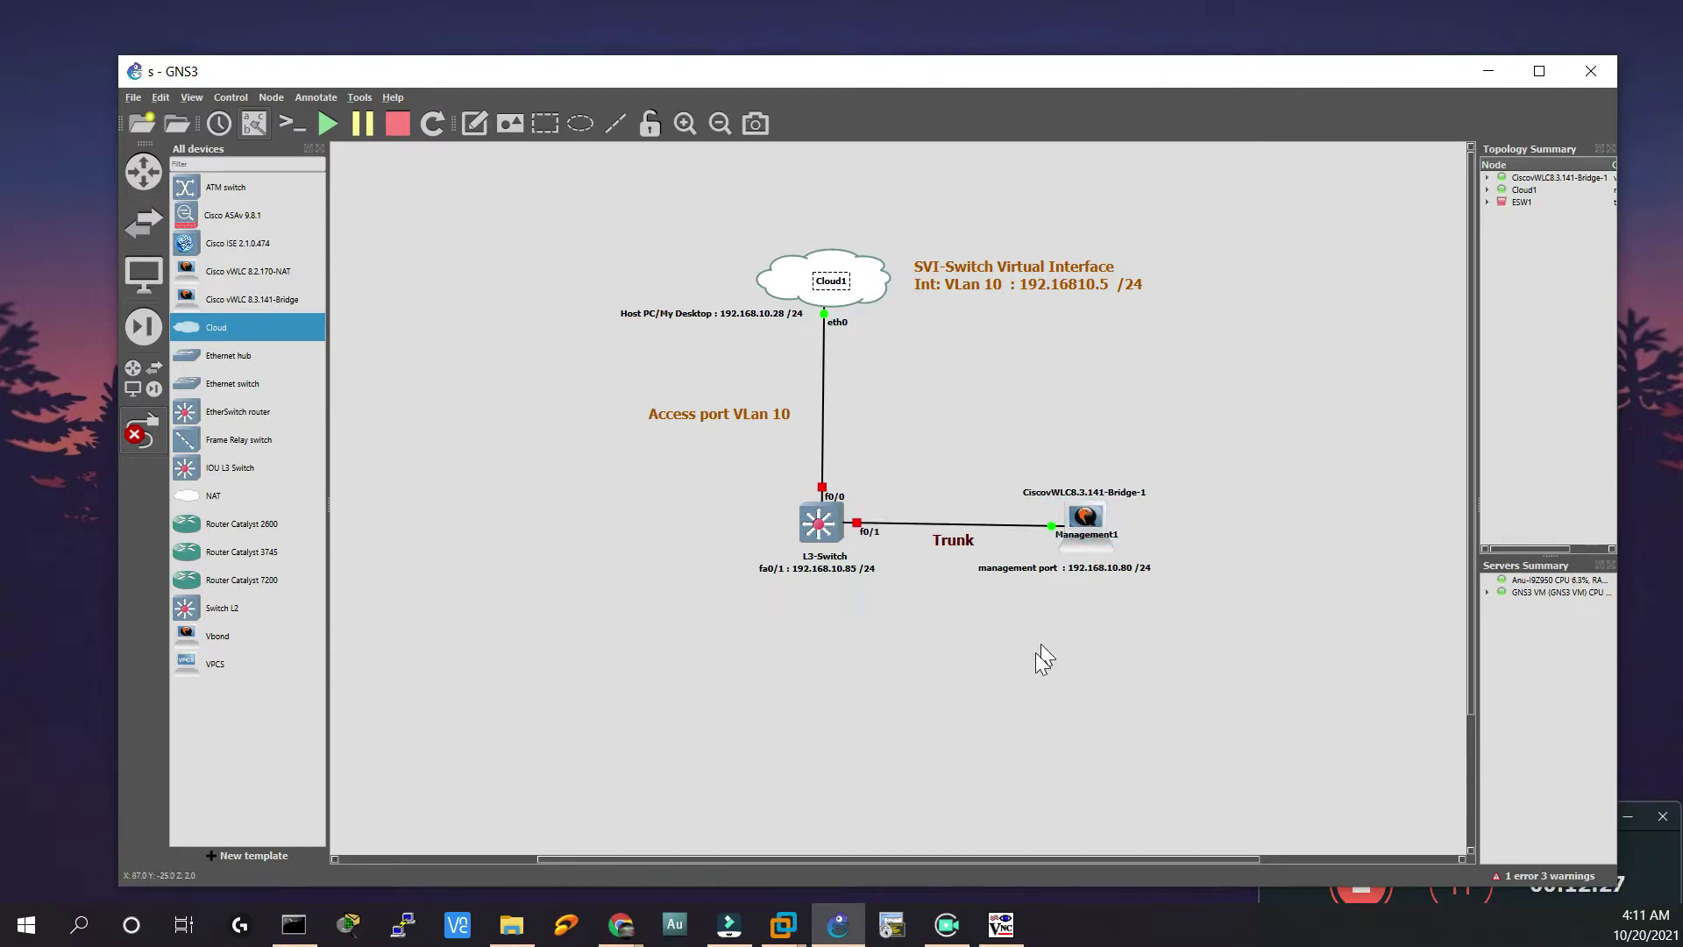
key("alt+Tab")
left_click_drag(585, 348, 565, 331)
Select the Management address line in the WLC notes, check its bold formatting, and return to GNS3.
left_click(521, 308)
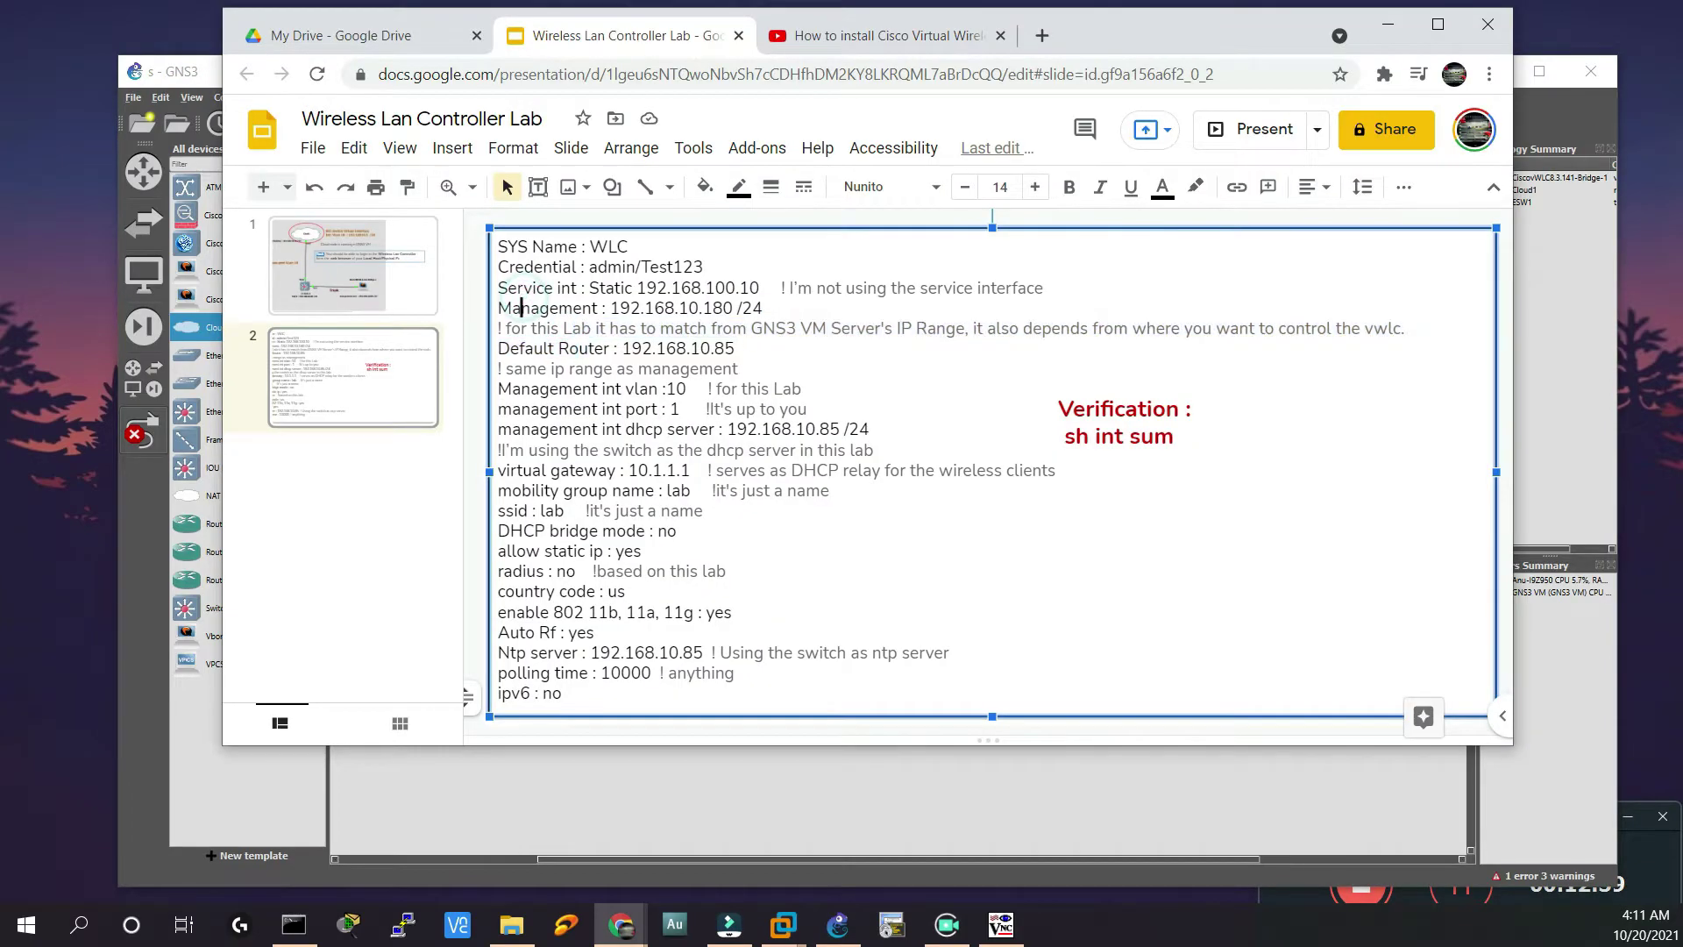
left_click_drag(550, 308, 789, 306)
left_click(717, 388)
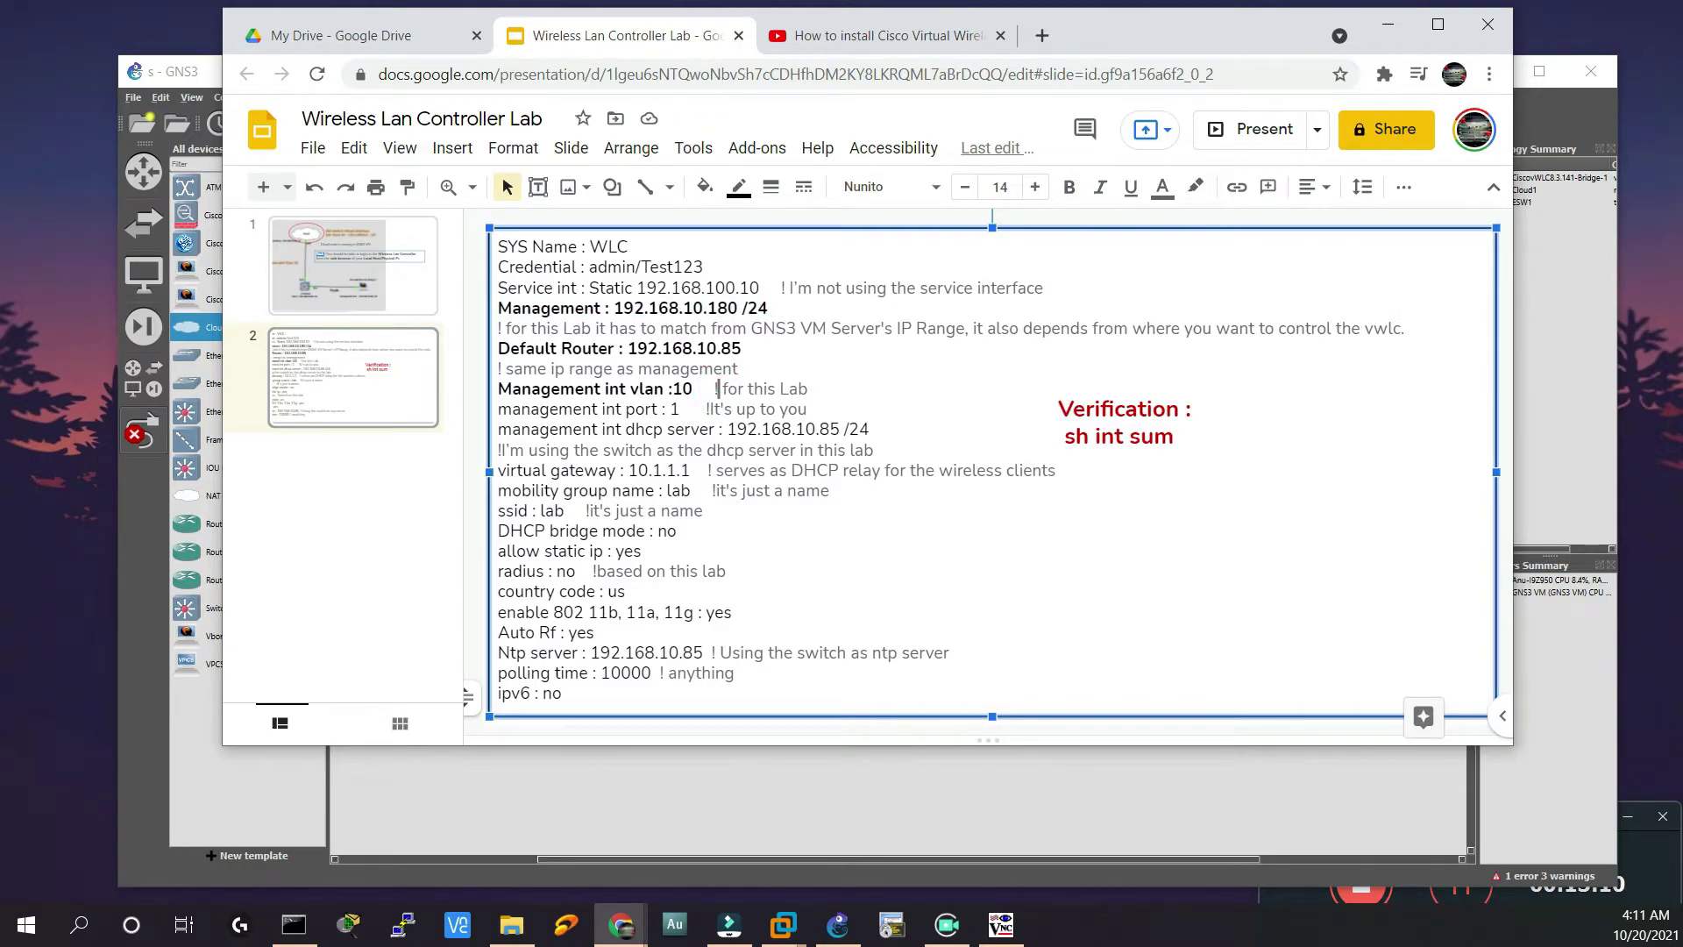
left_click(631, 308)
left_click(1573, 84)
Start the L3-Switch console and create VLAN 10 in the VLAN database.
left_click(850, 656)
right_click(824, 529)
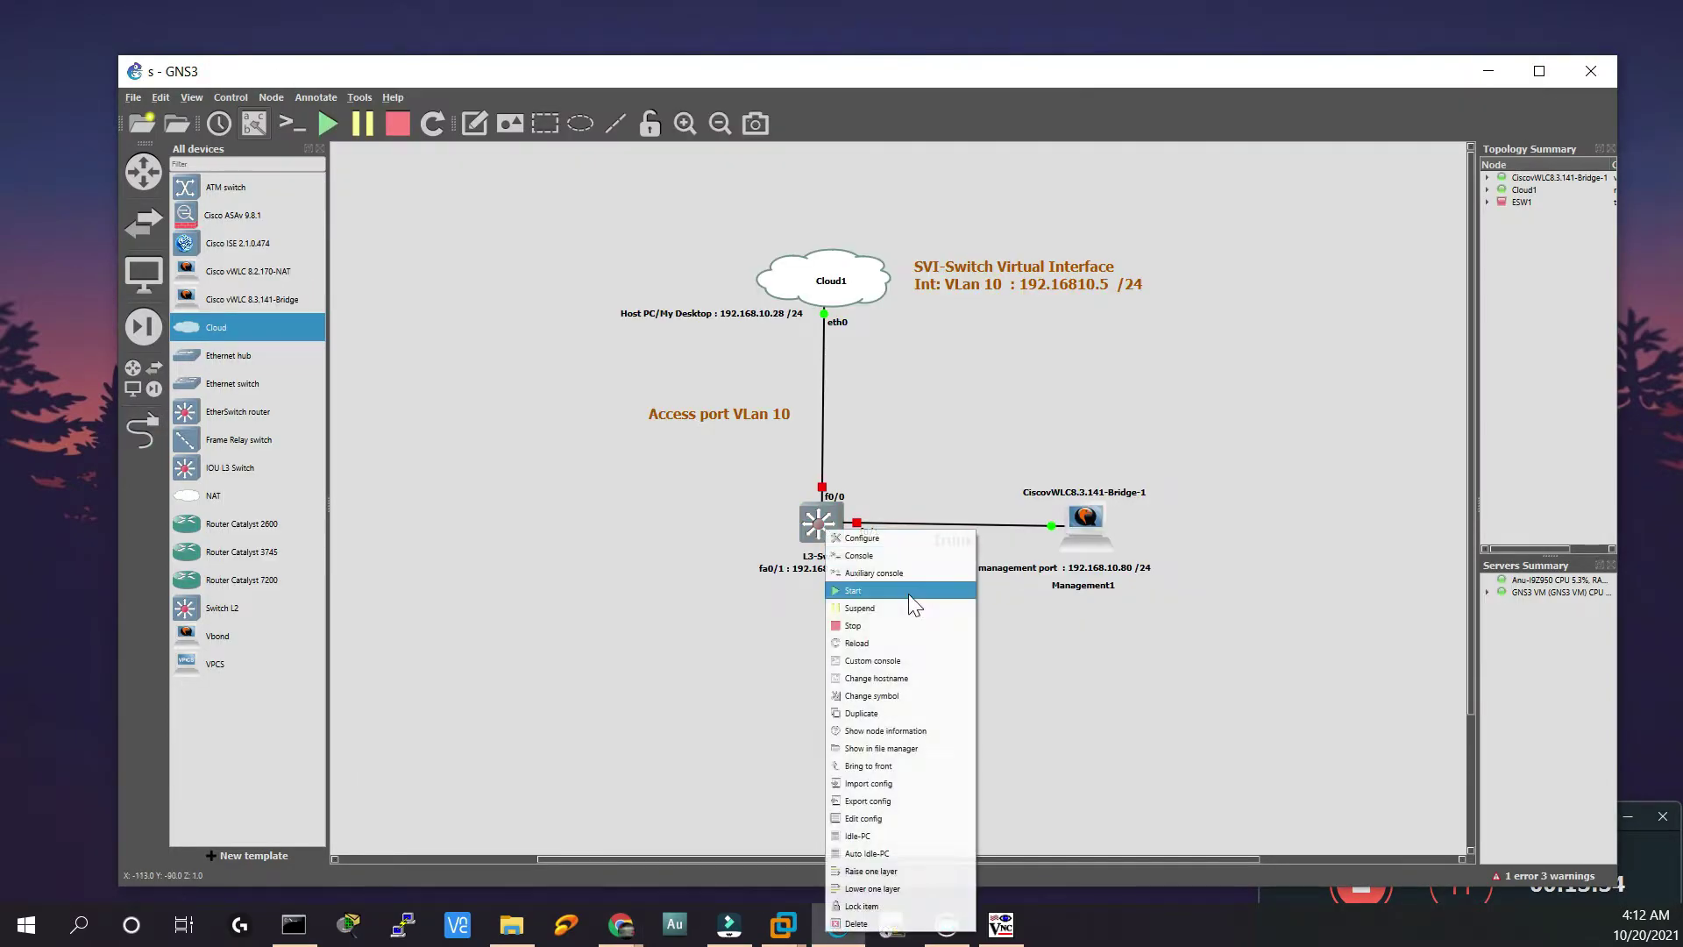
left_click(909, 593)
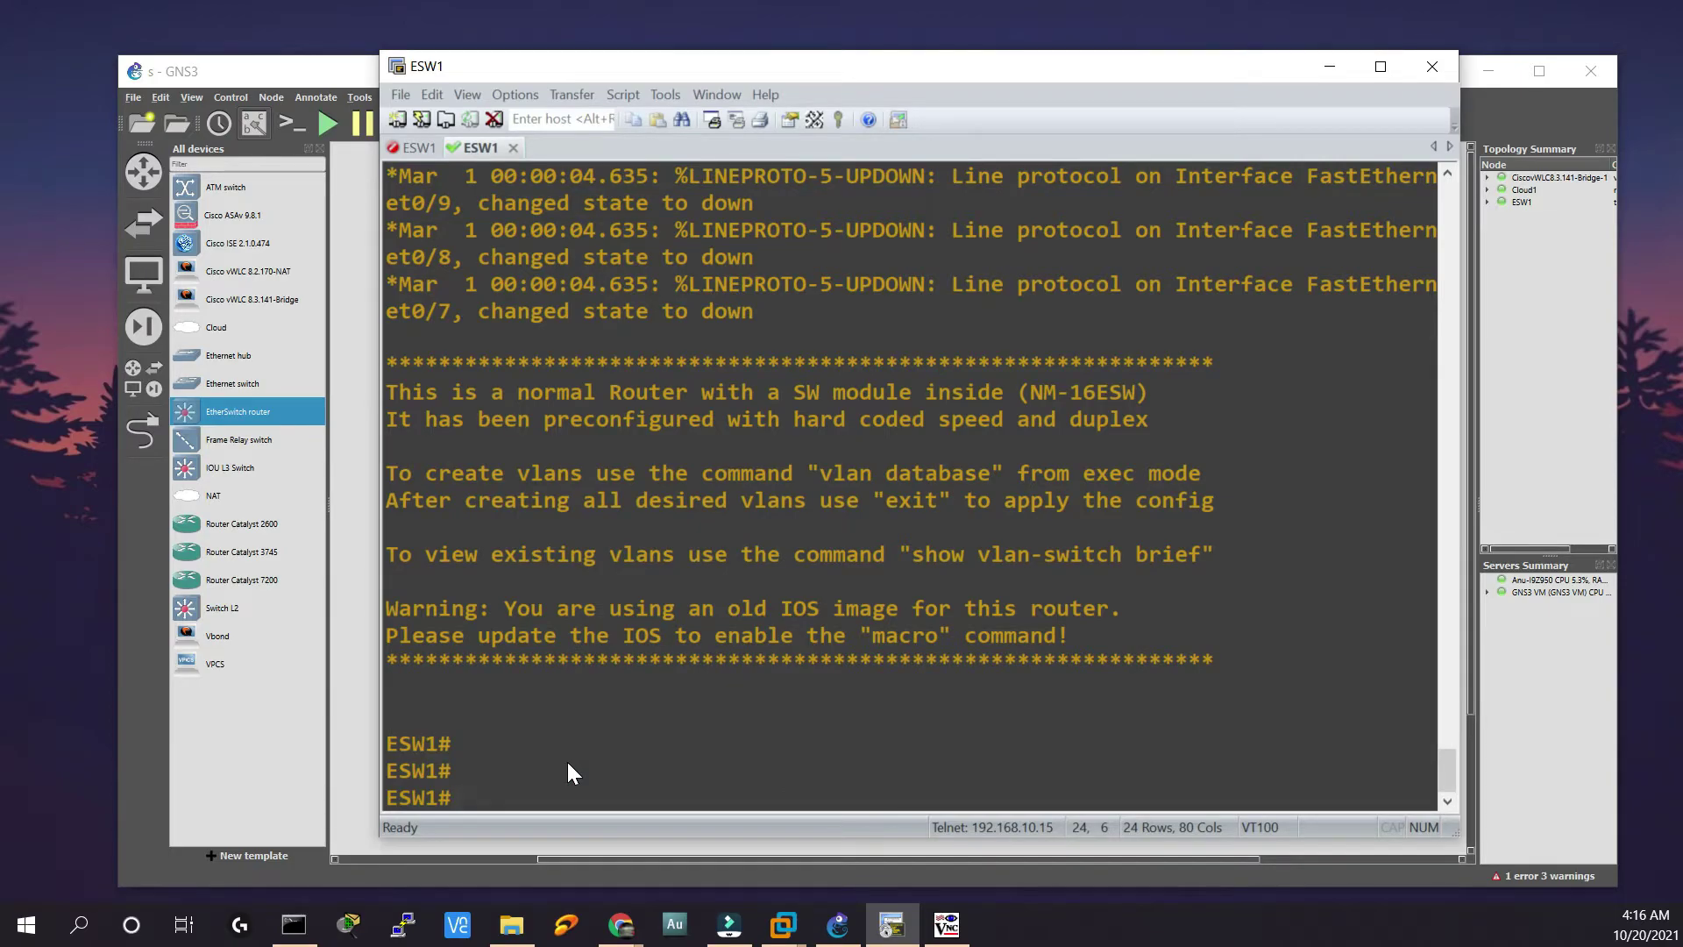
type("vlan database")
key("Return")
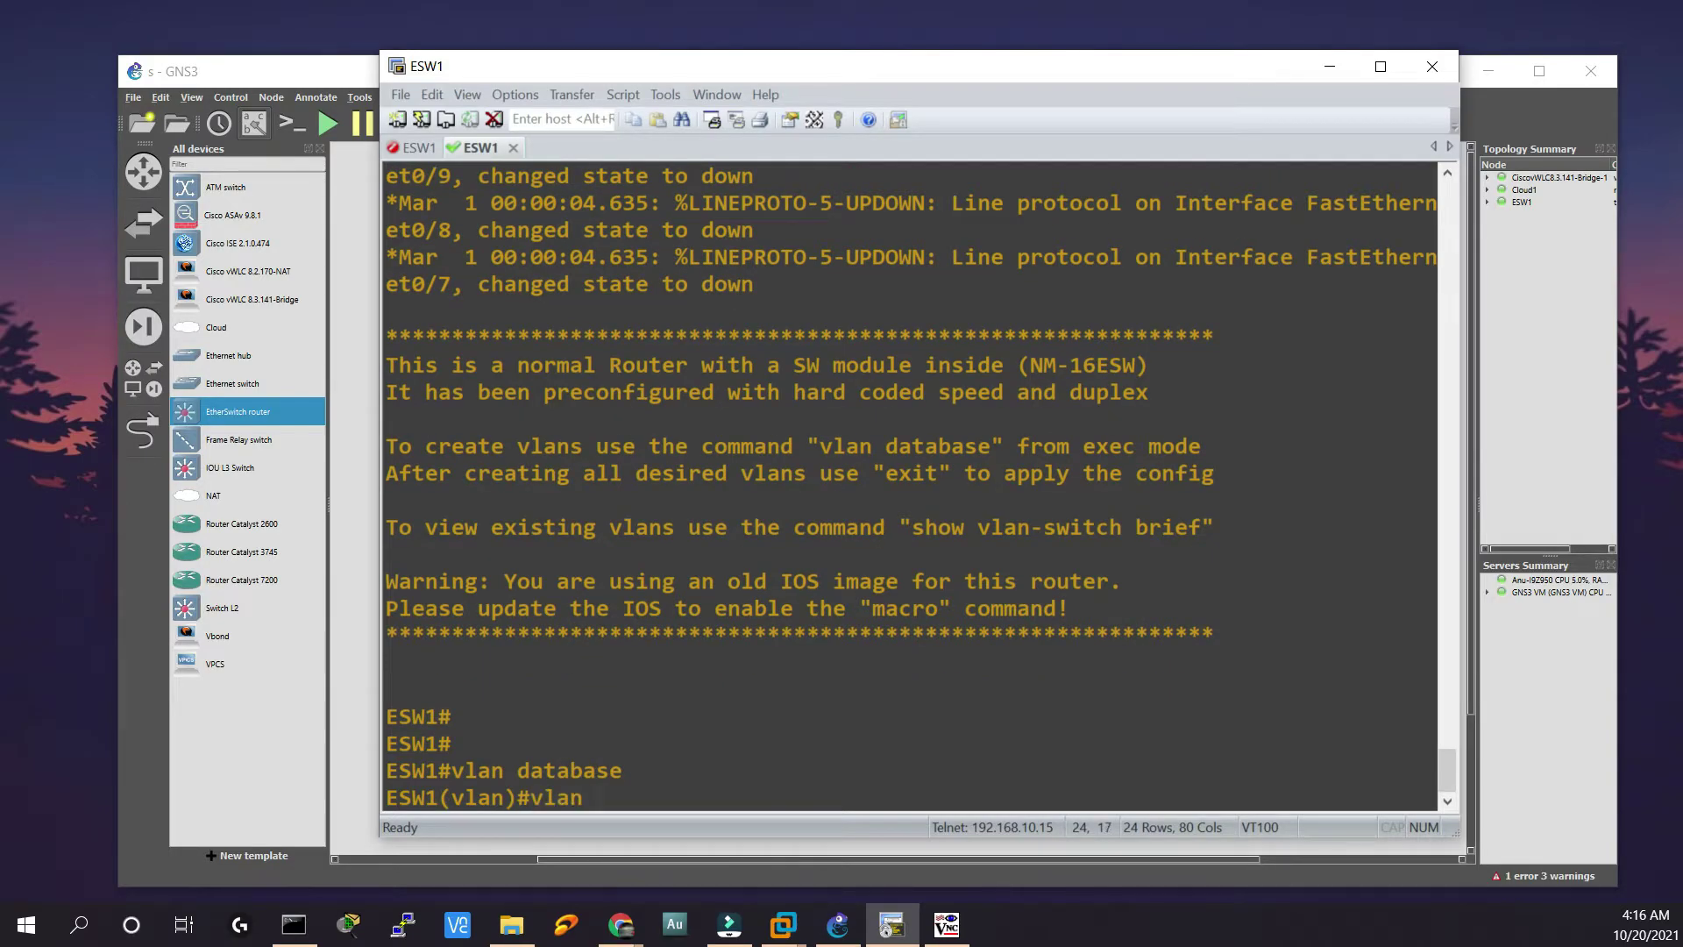
type("vlan 10")
key("Return")
type("exit")
key("Return")
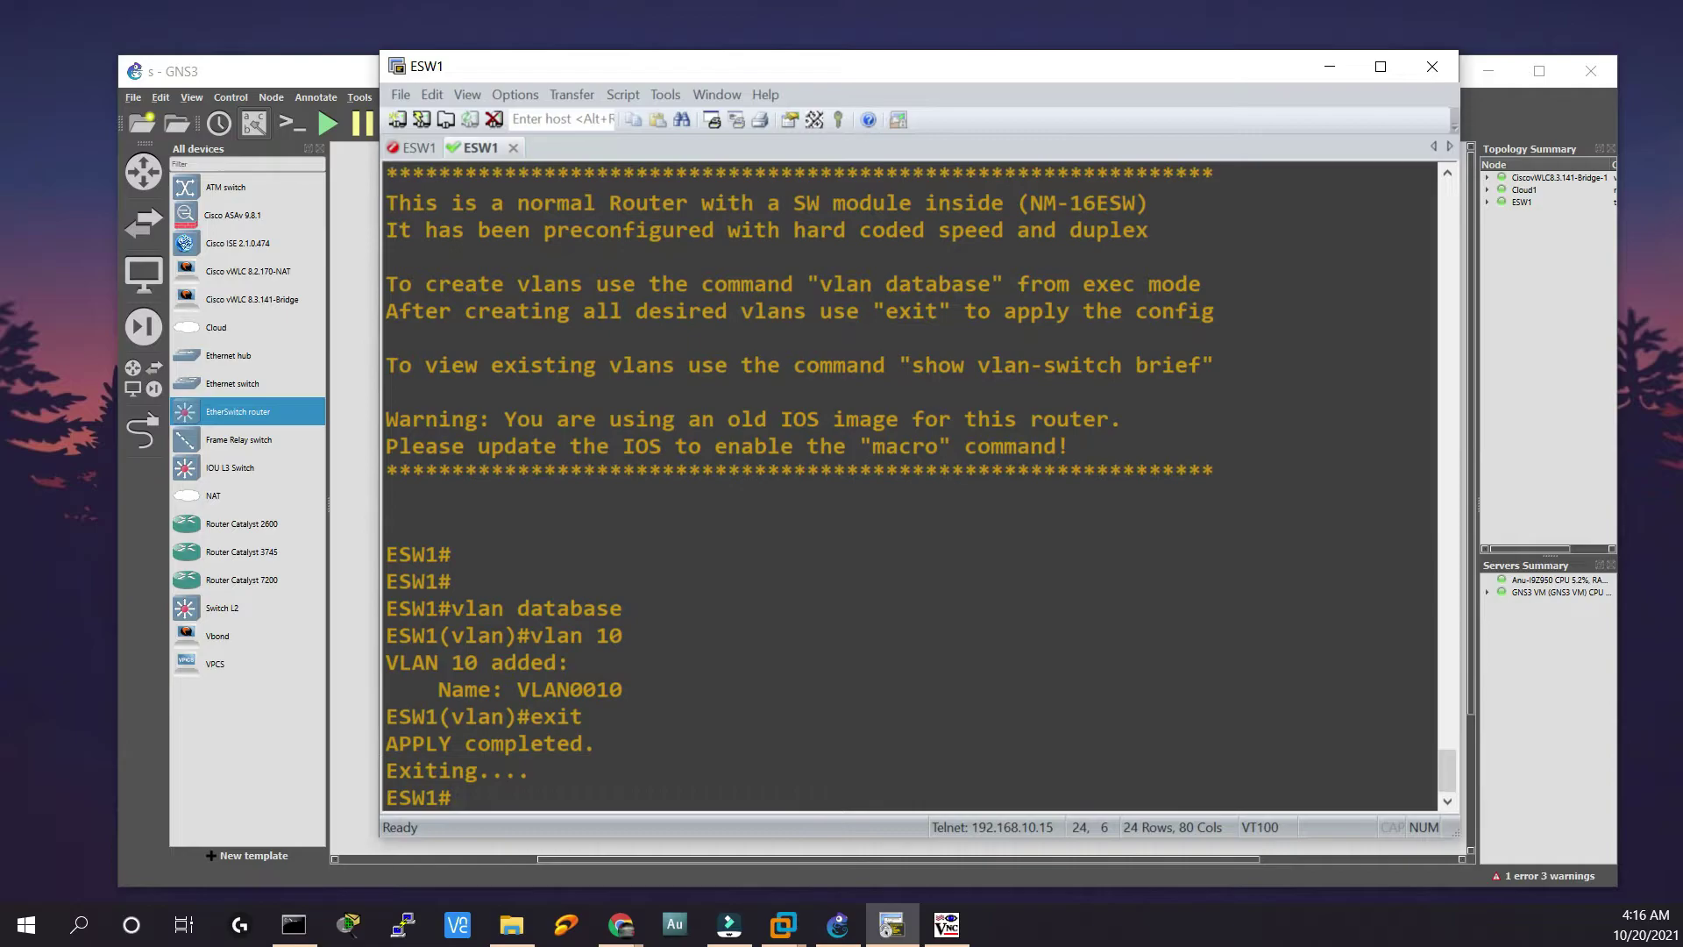
Rename the switch Switch-L3 and describe interface vlan 10 as wireless-management.
type("conf")
key("Tab")
key("Return")
key("Return")
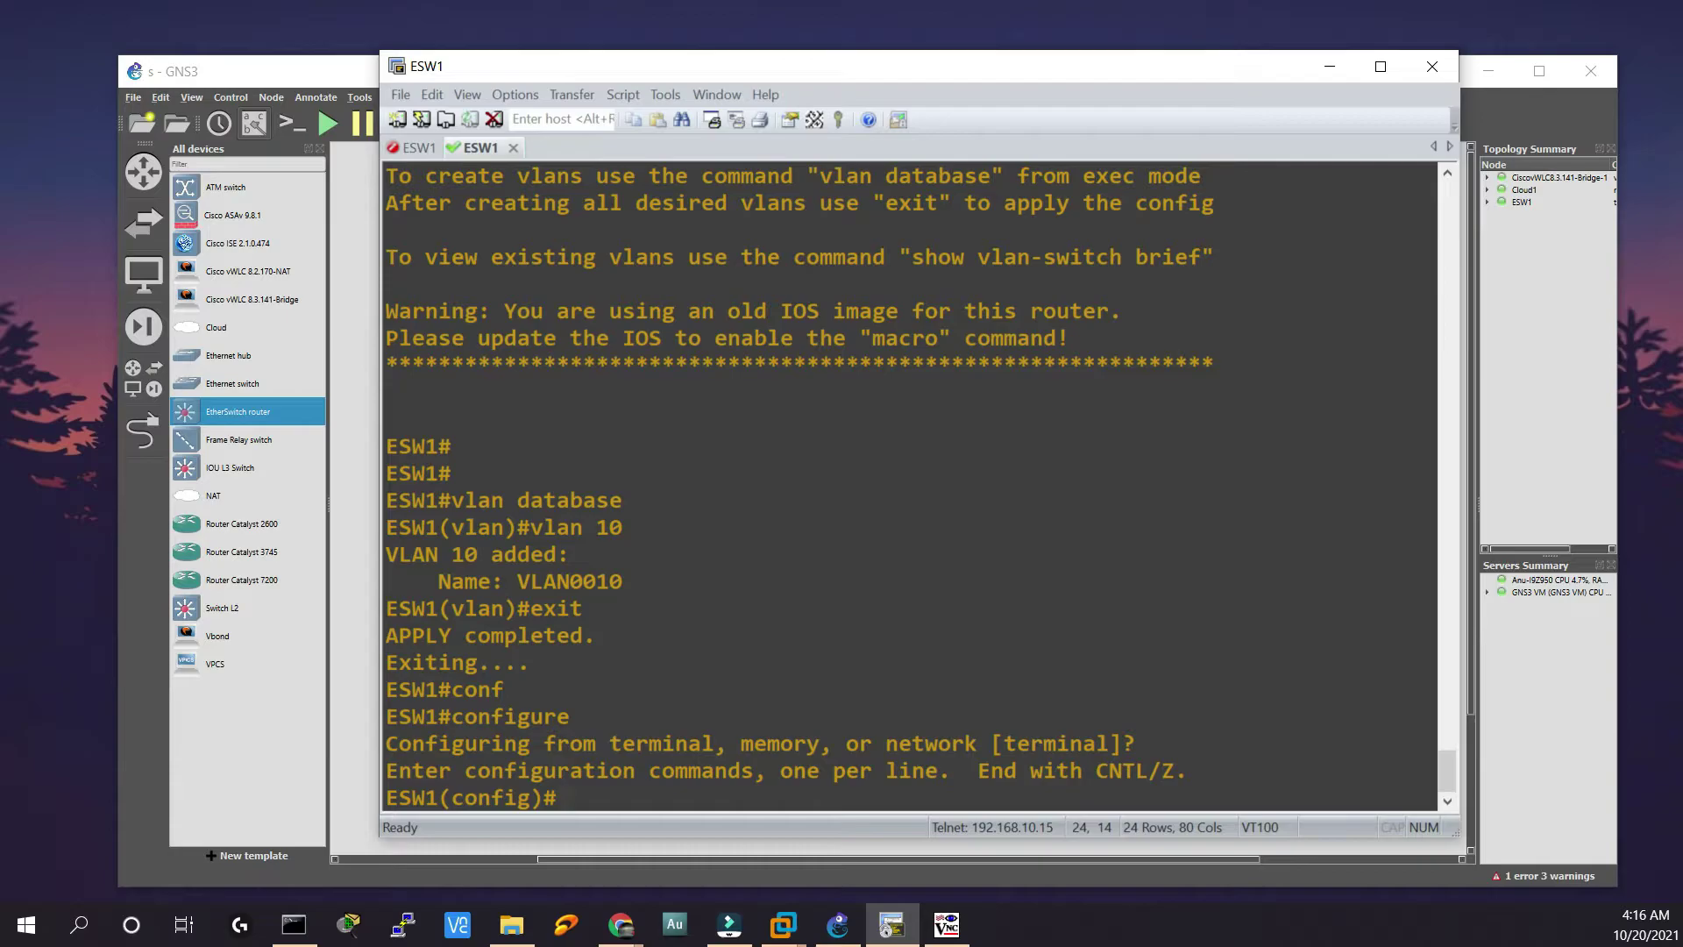
type("hostname Switch-L3")
key("Return")
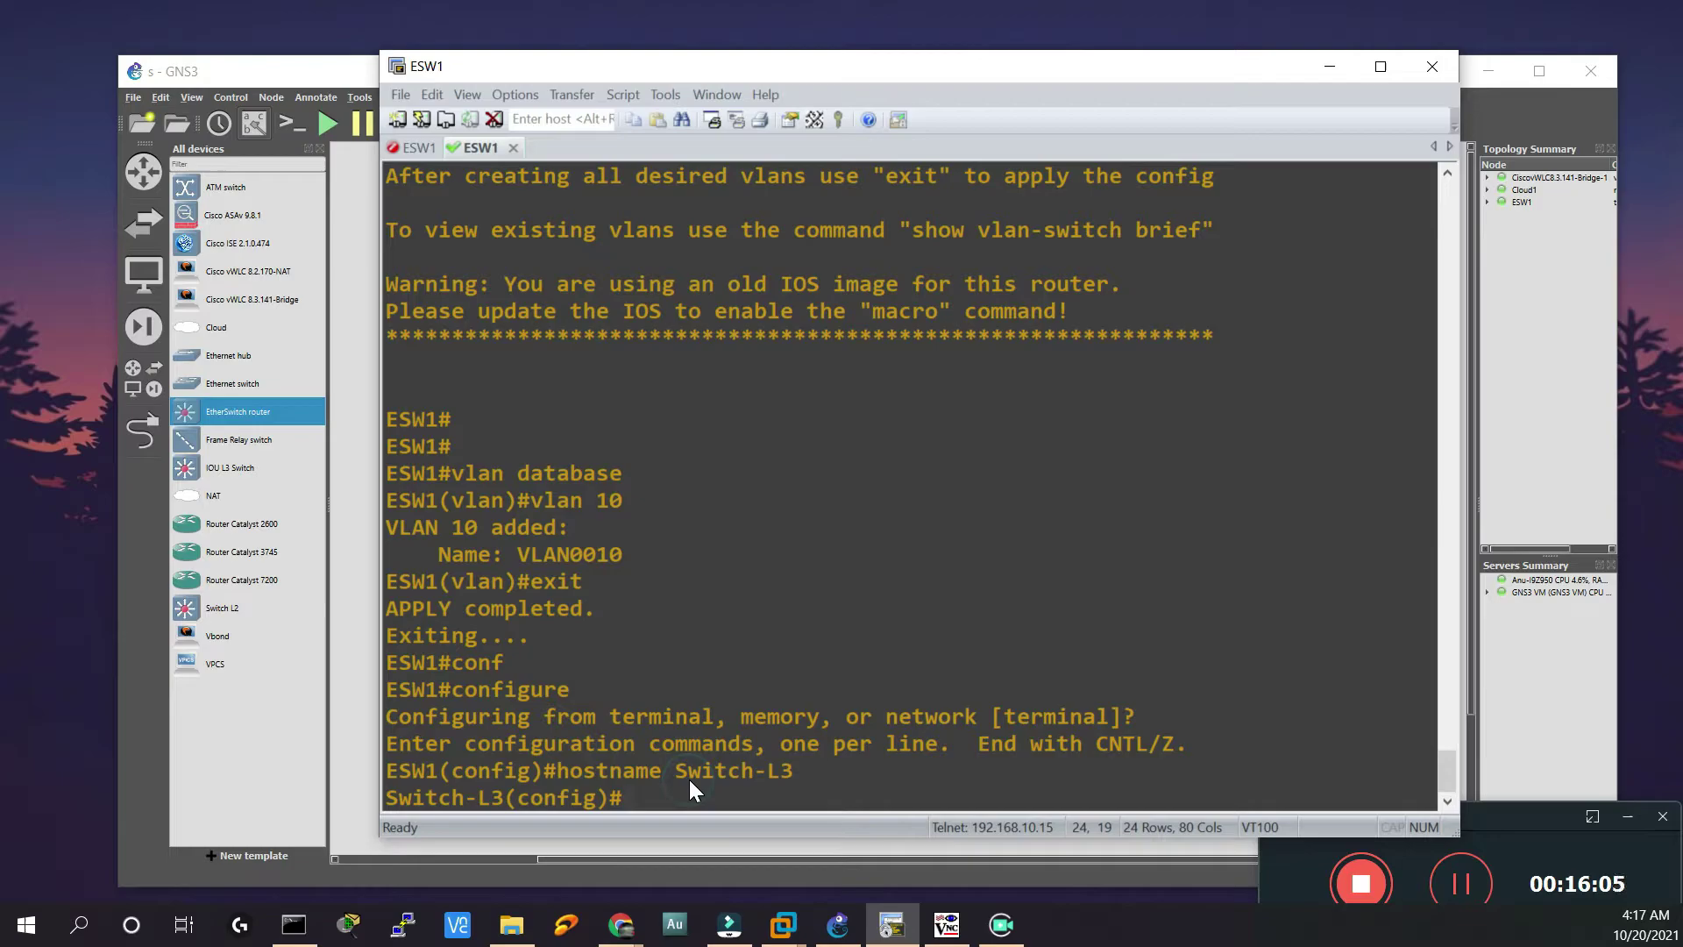
type("int vlan 10")
key("Return")
type("des")
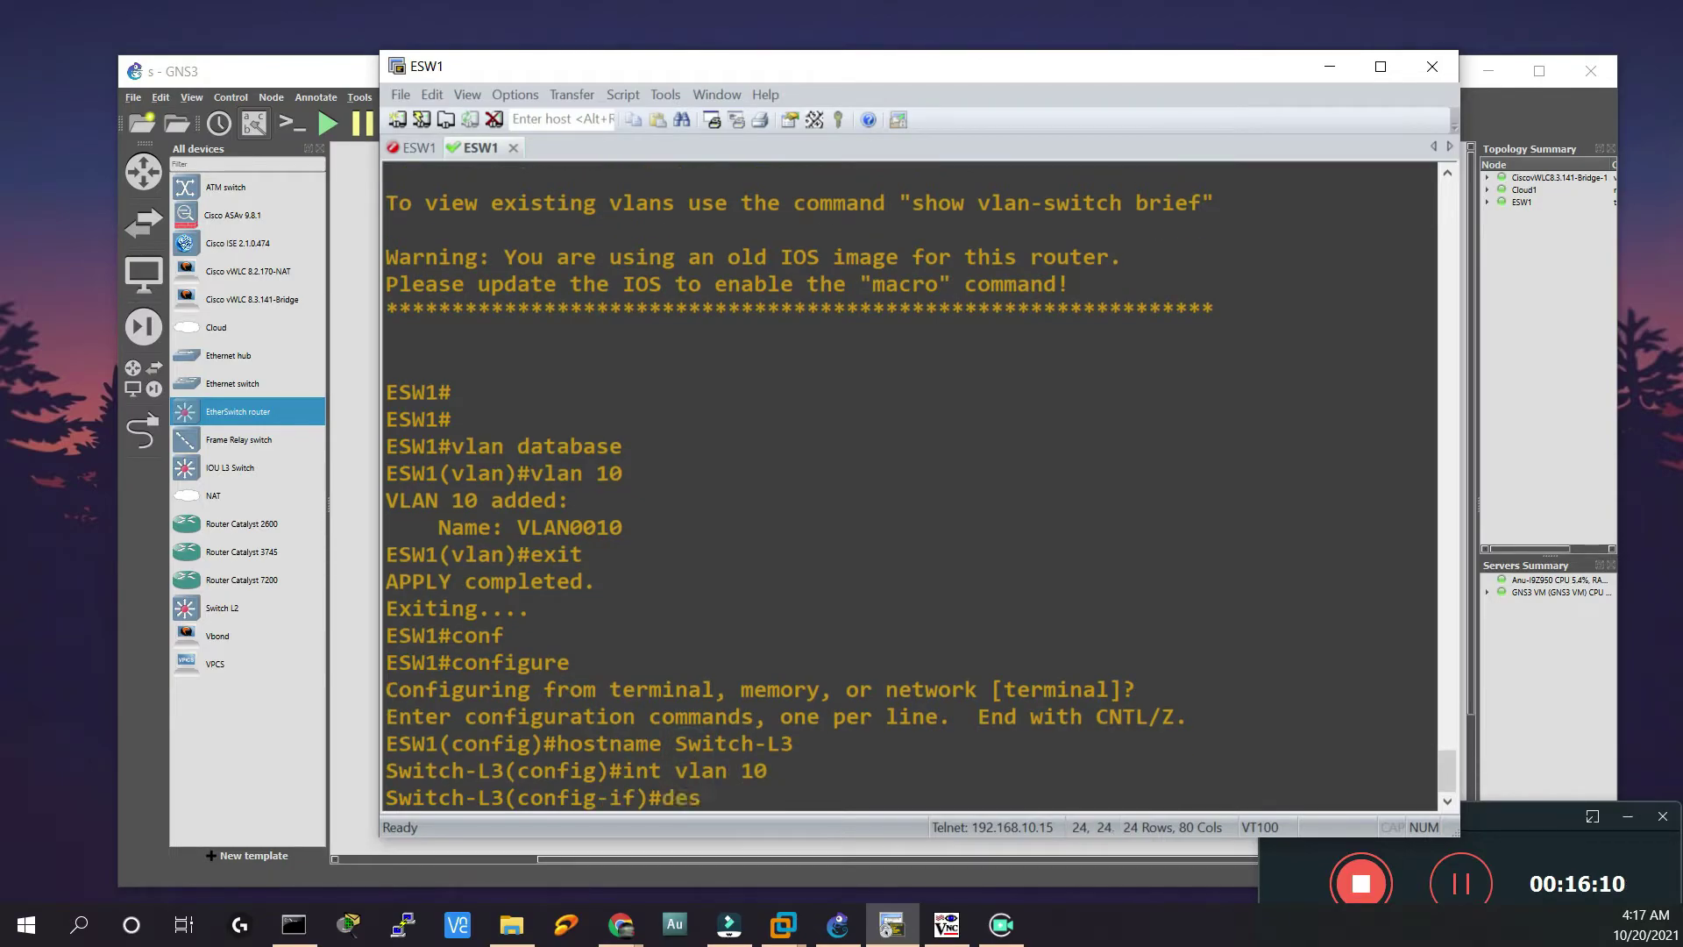
type(" wireless-management")
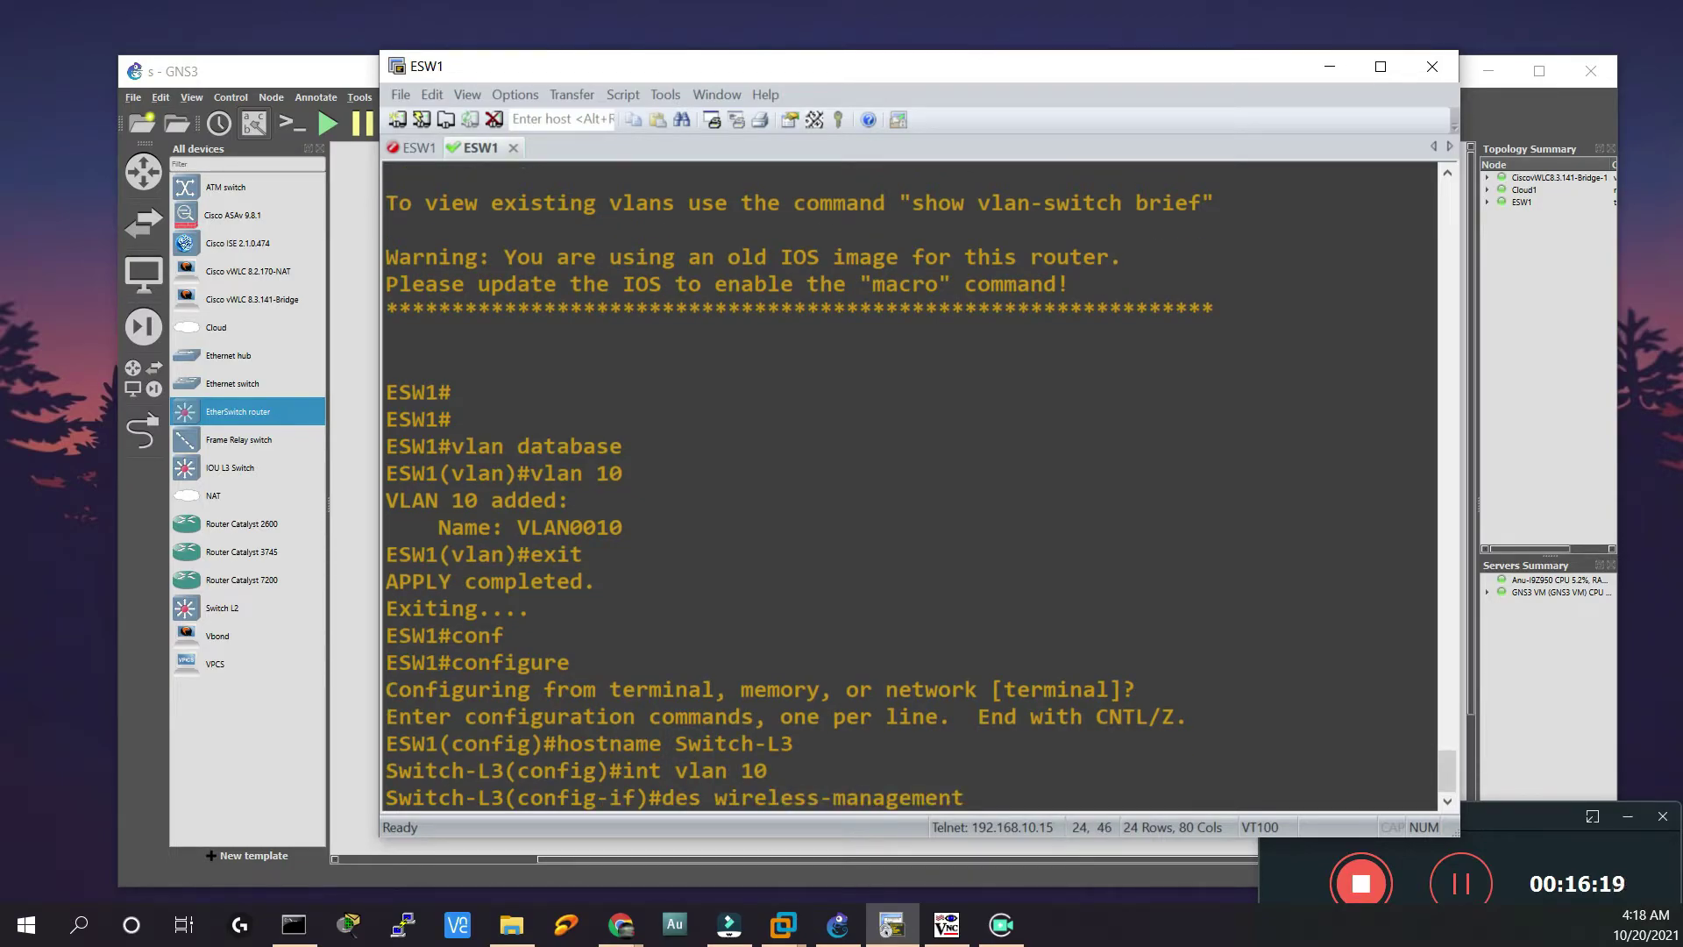
key("Return")
type("exit")
key("Return")
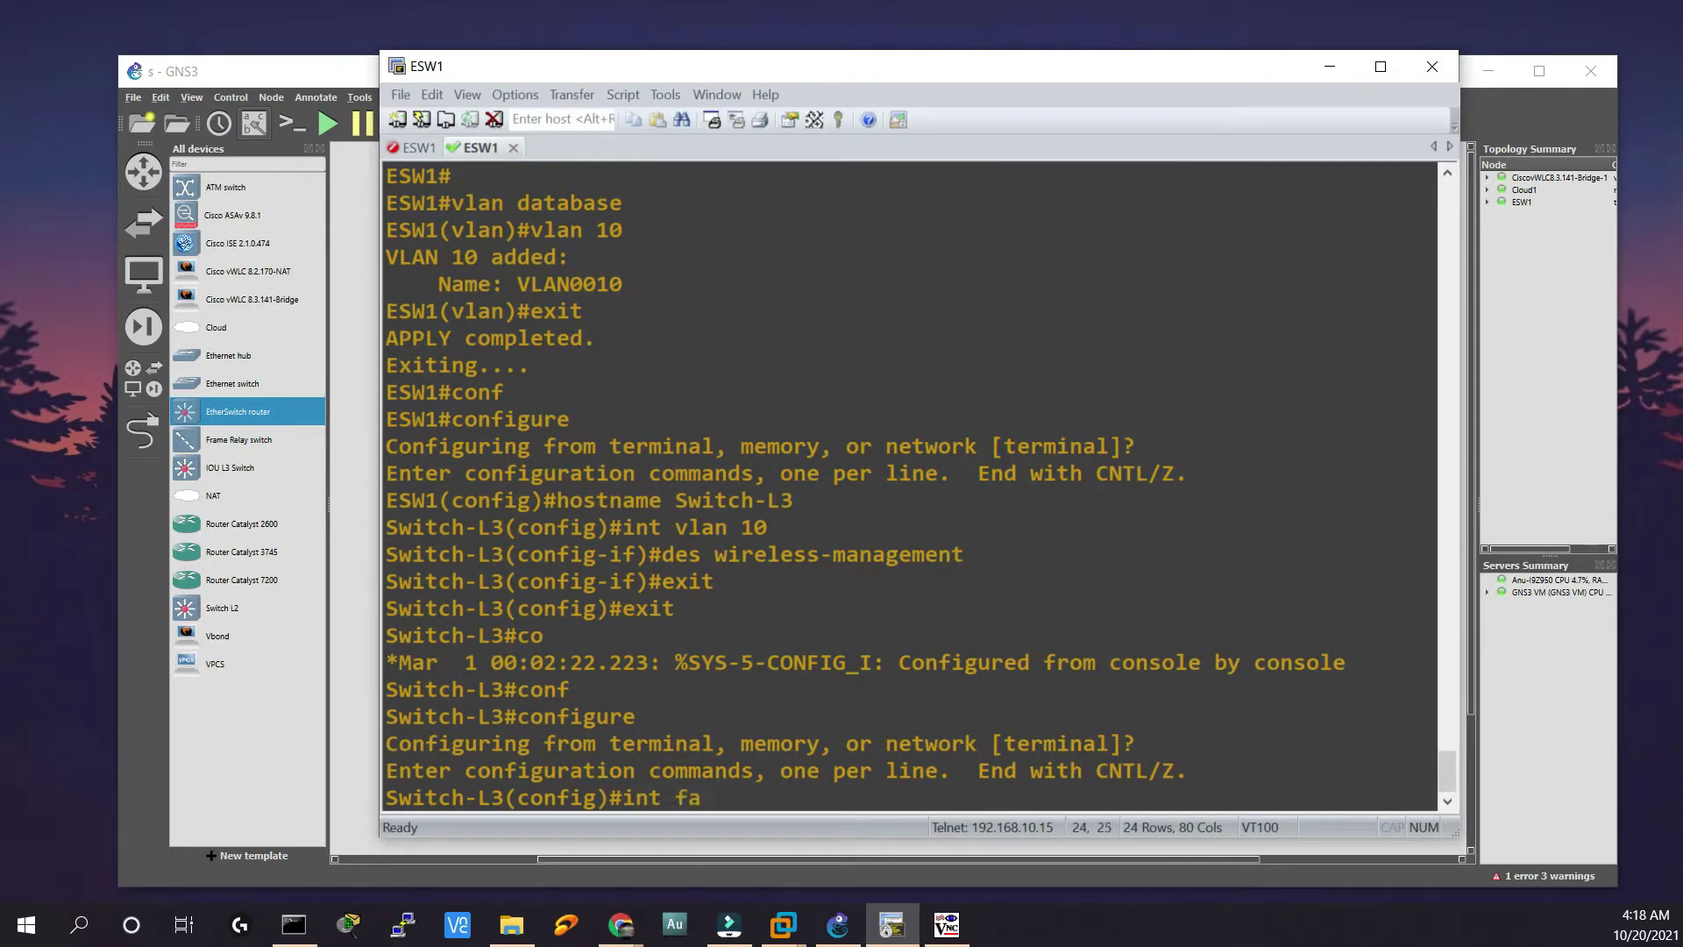
Make interface fa0/0 an access port with 'switchport mode access'.
key("Return")
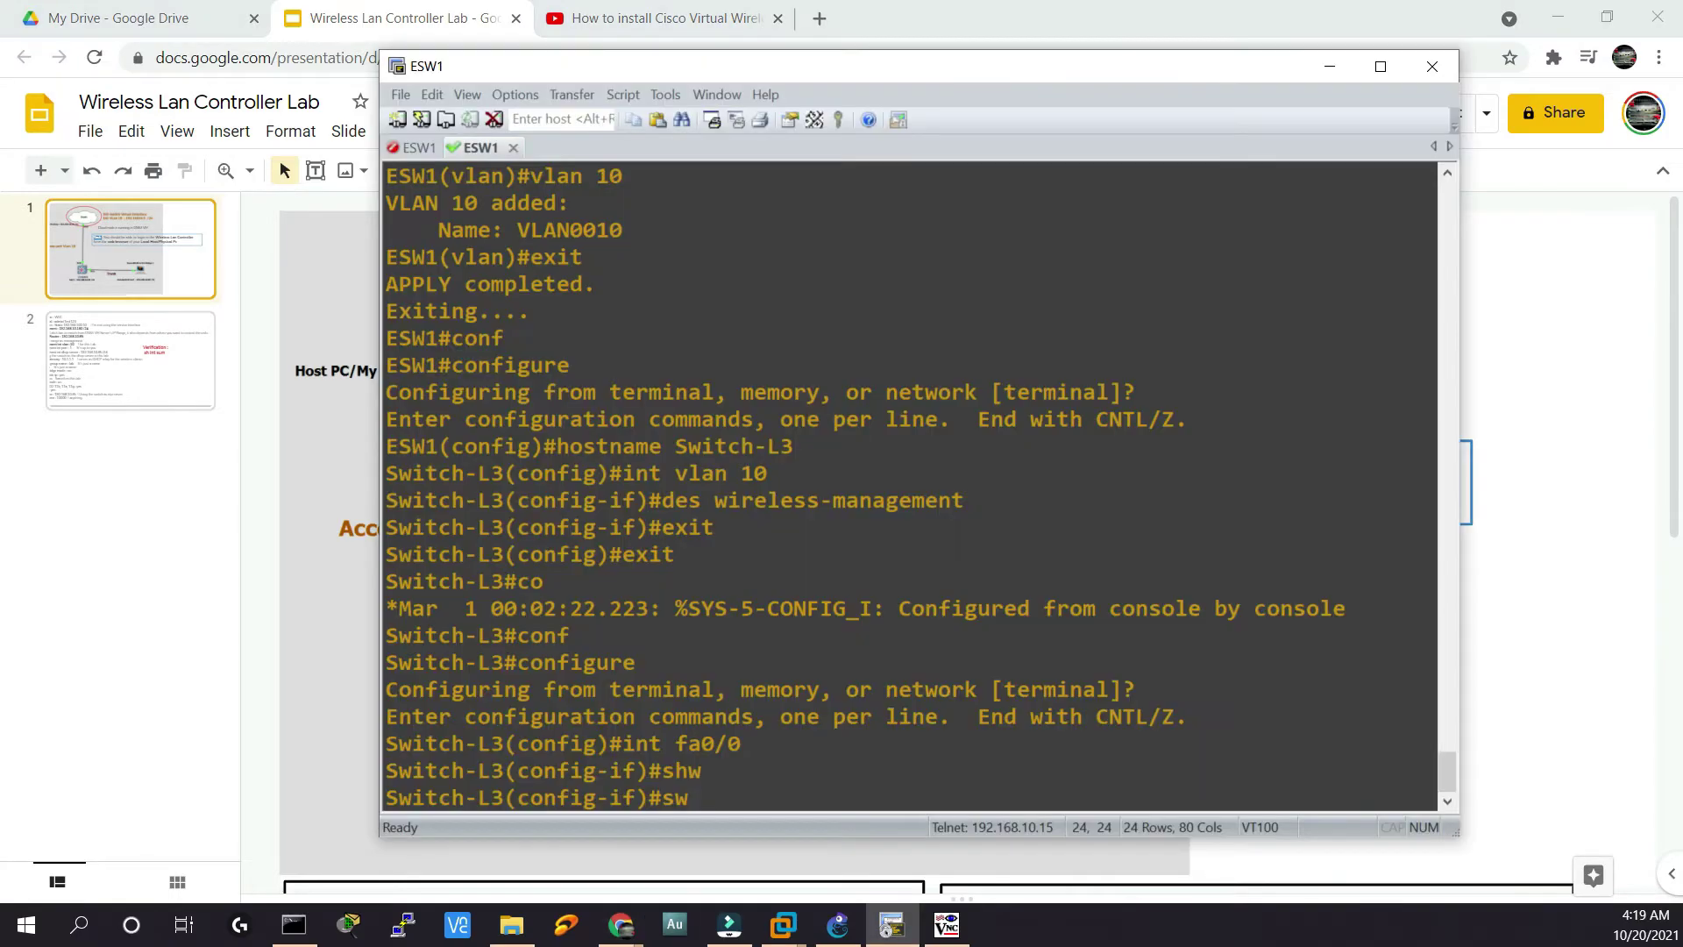
key("Tab")
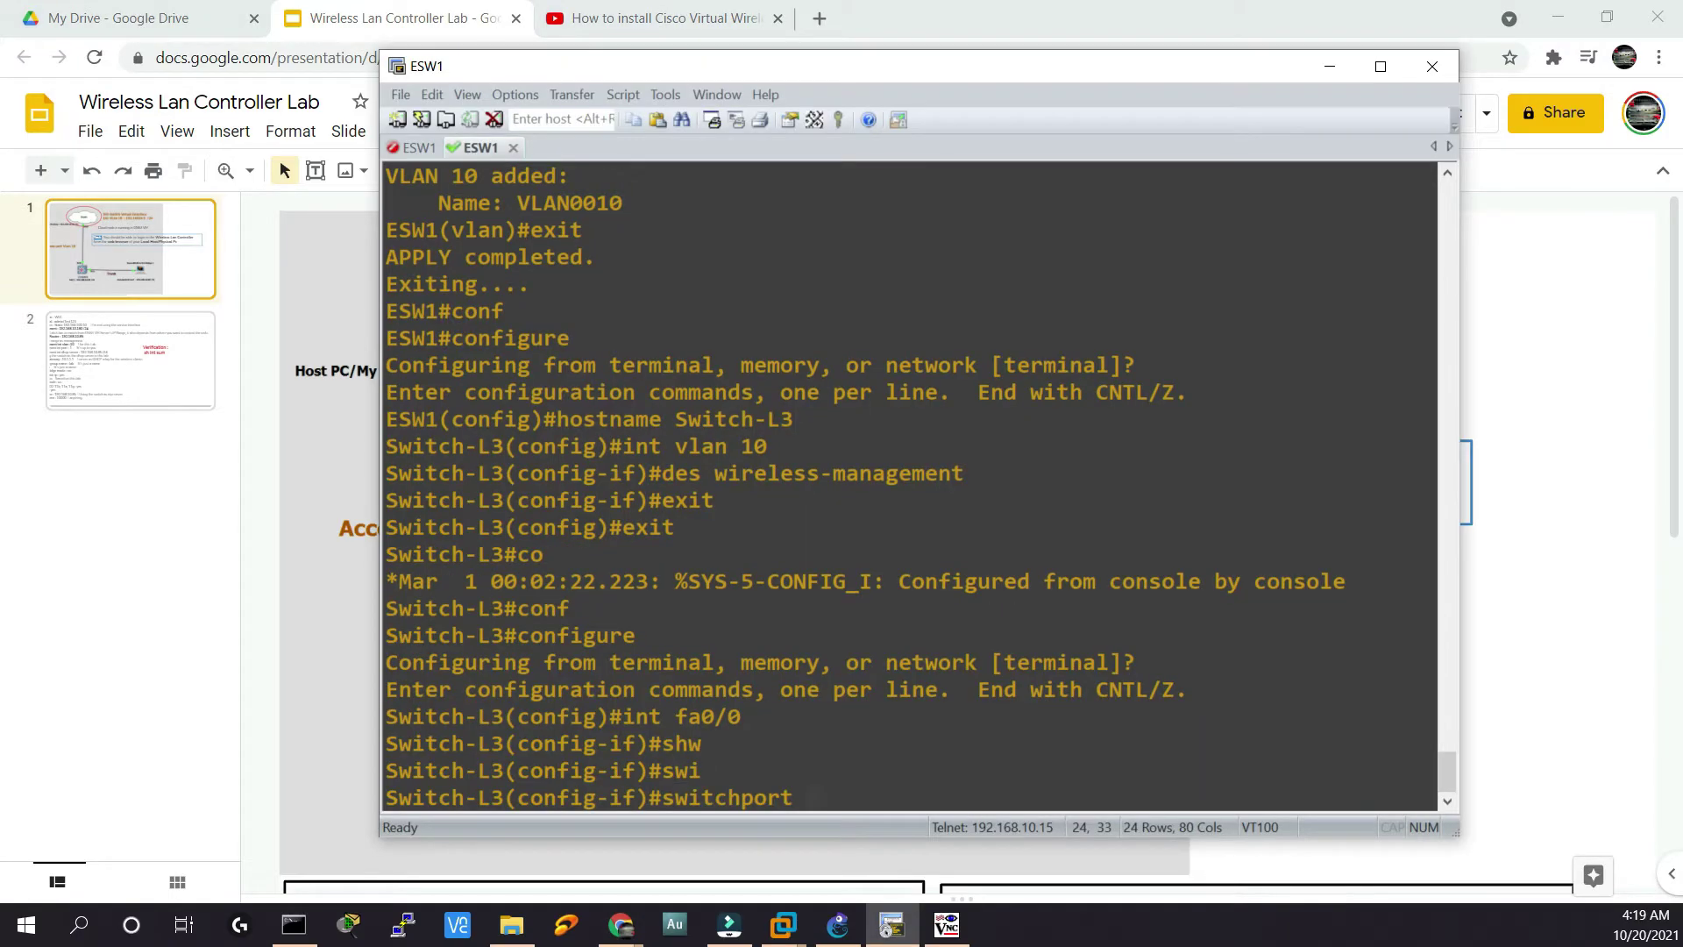
key("Tab")
type("a")
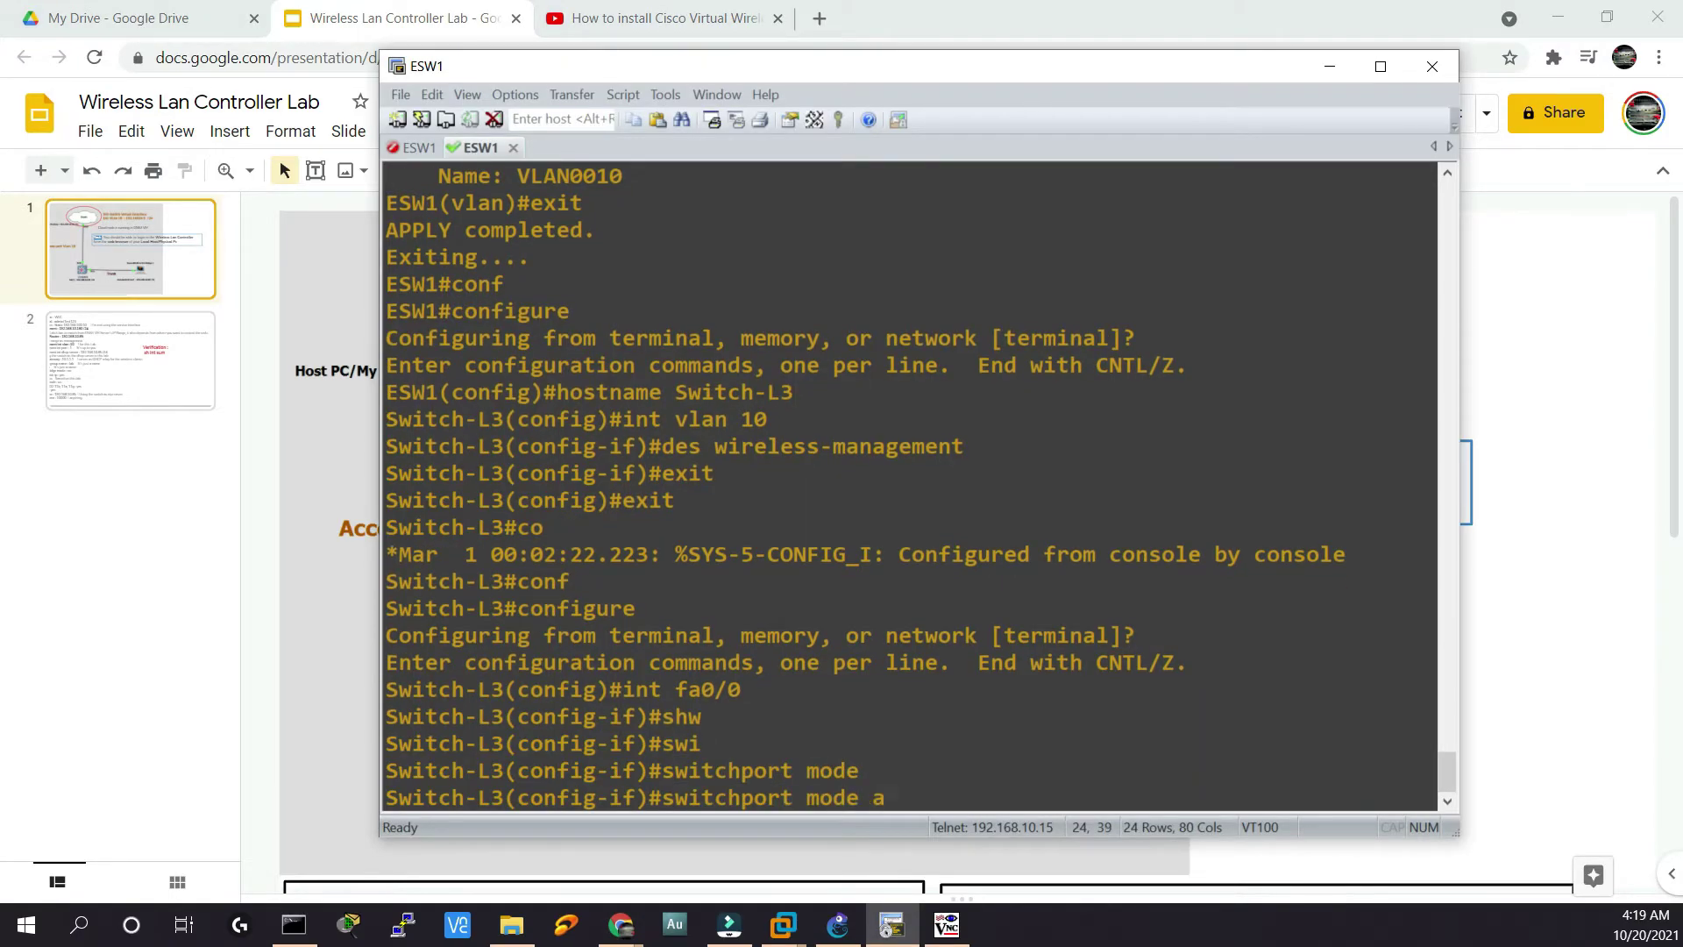
type("c")
key("Tab")
key("Return")
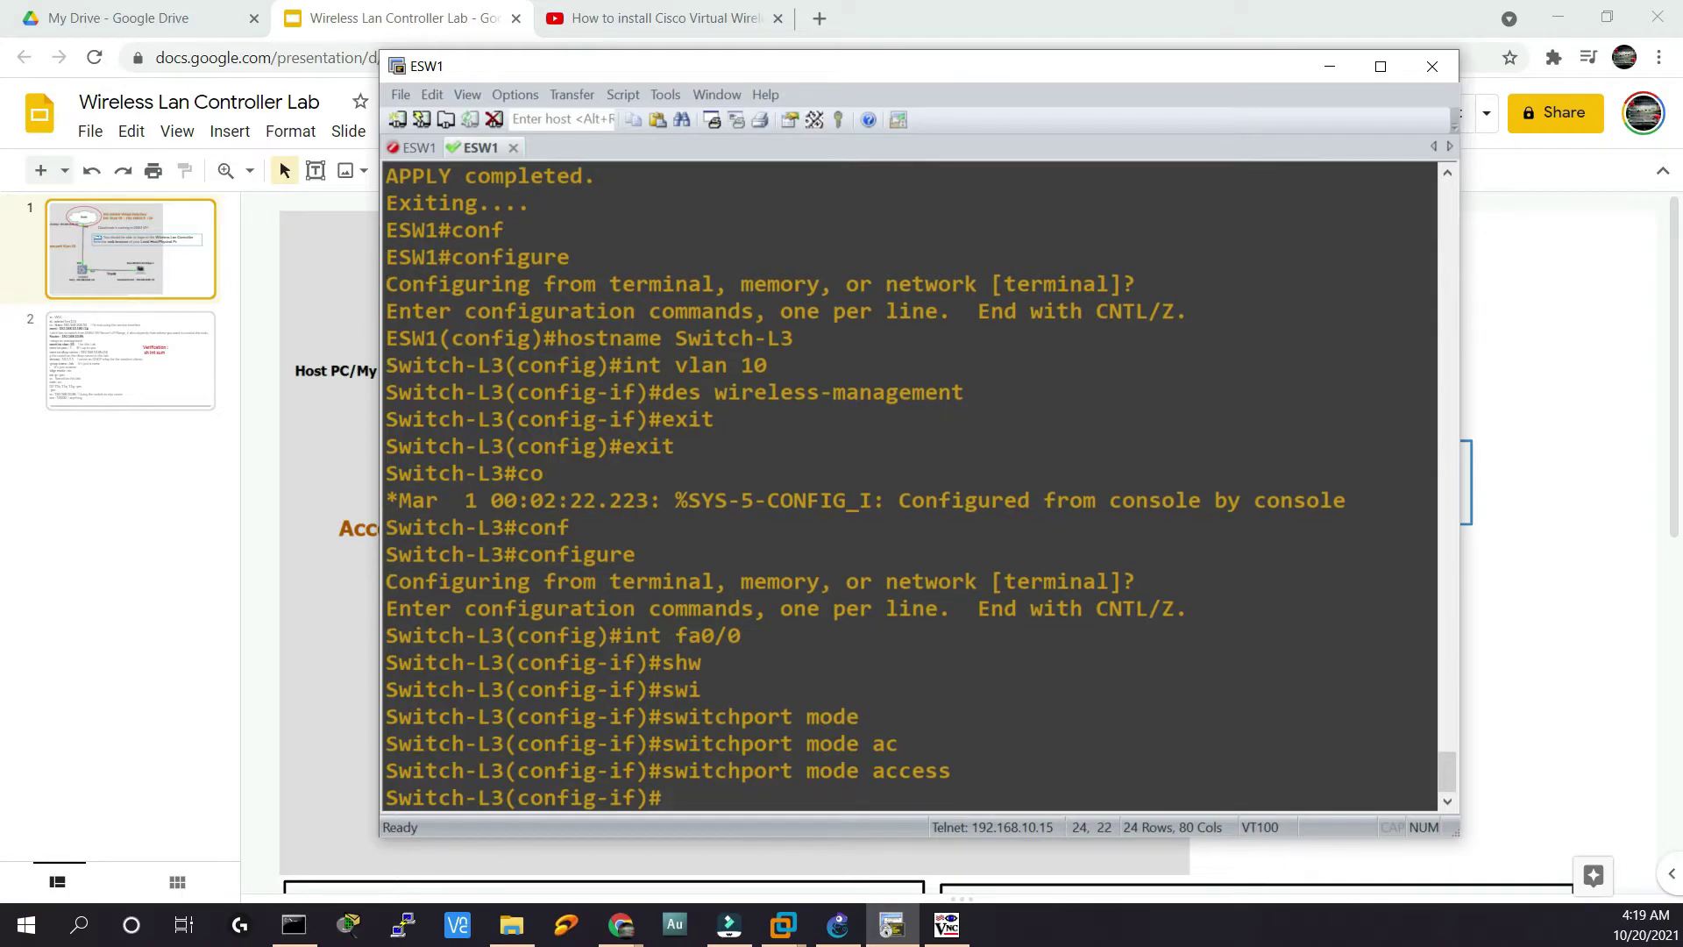
Assign fa0/0 to access VLAN 10, enable it with no shutdown, and exit.
type("swi")
key("Tab")
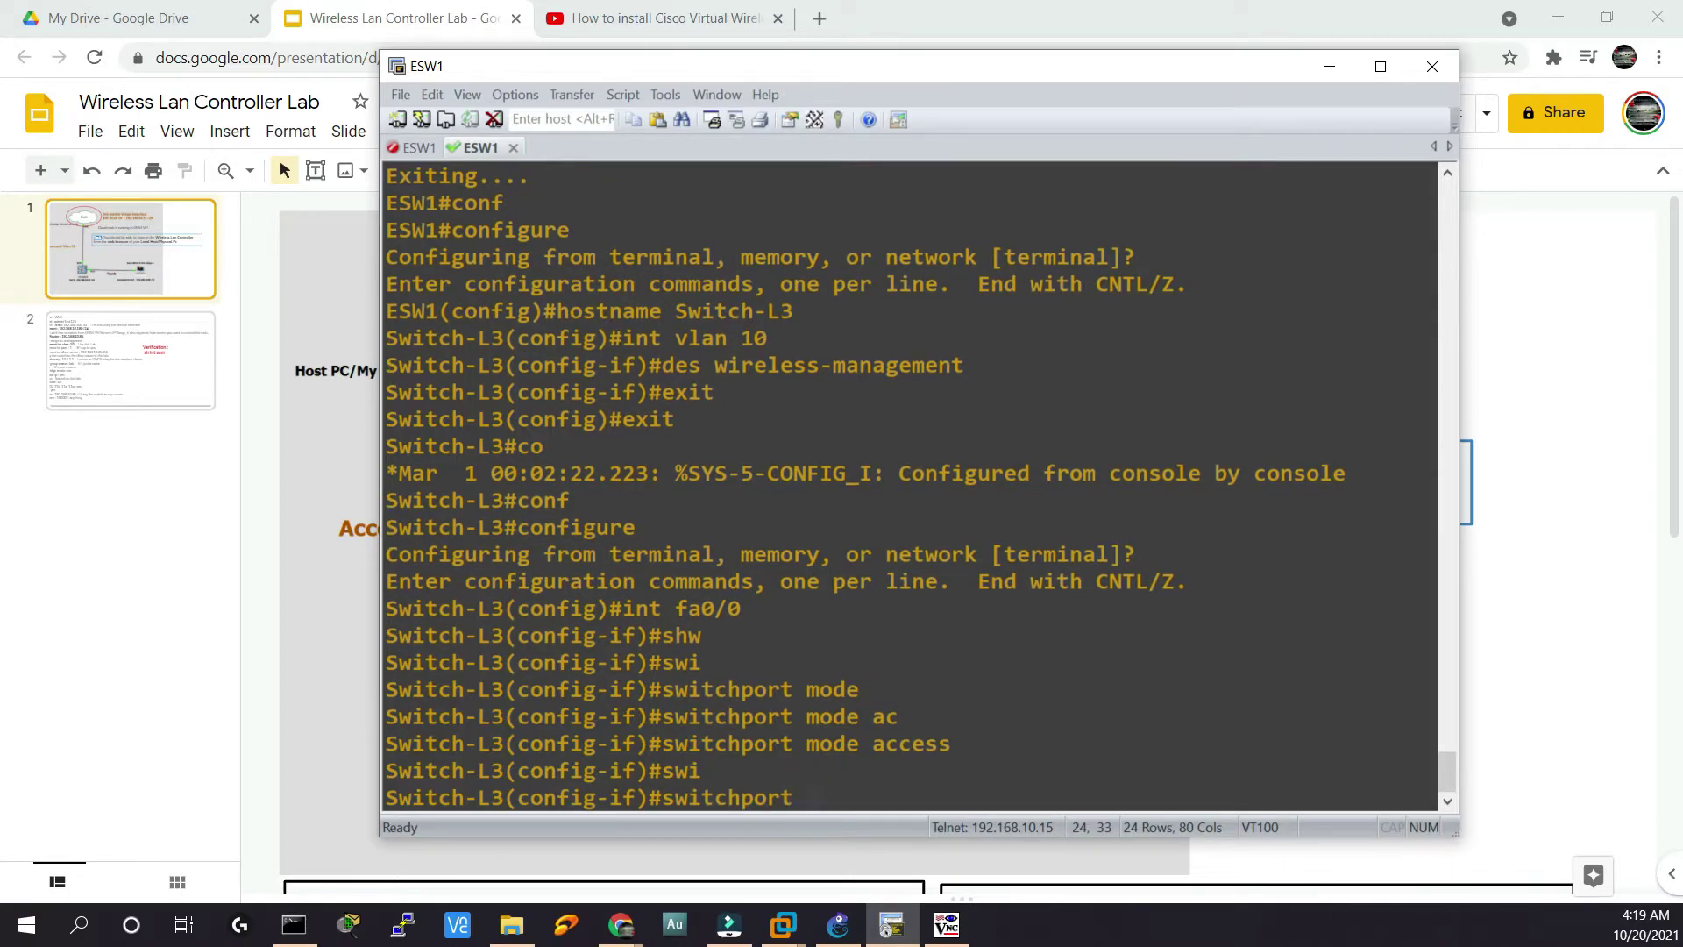
type("acc")
key("Tab")
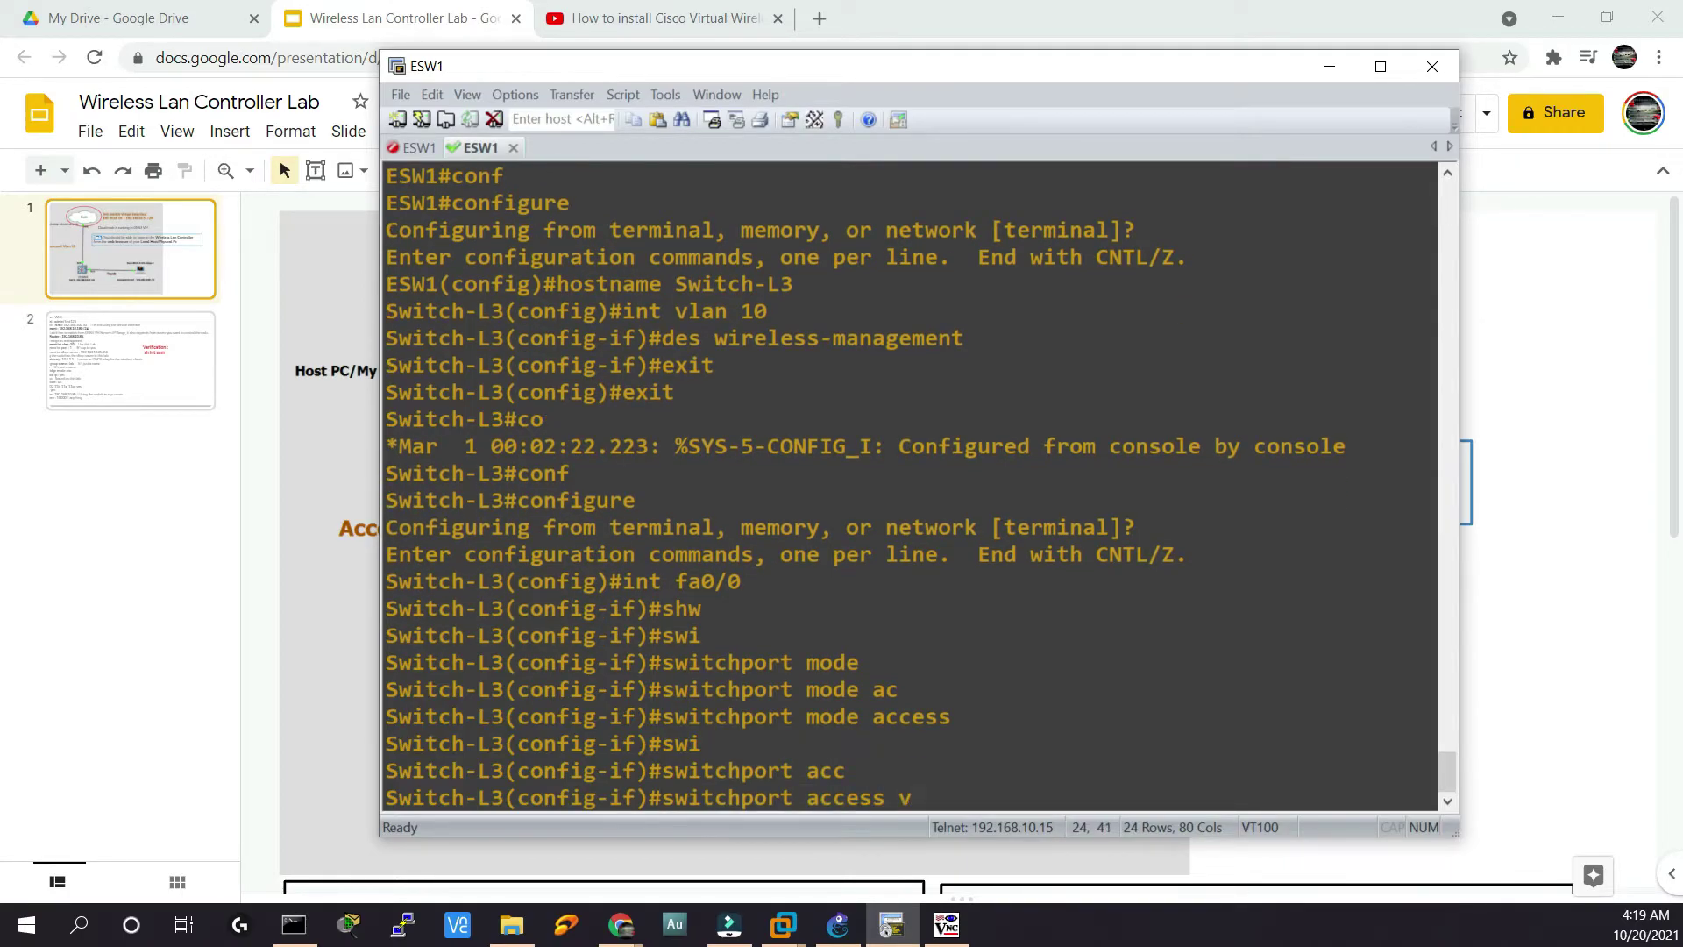
type("lan 10")
key("Return")
type("no")
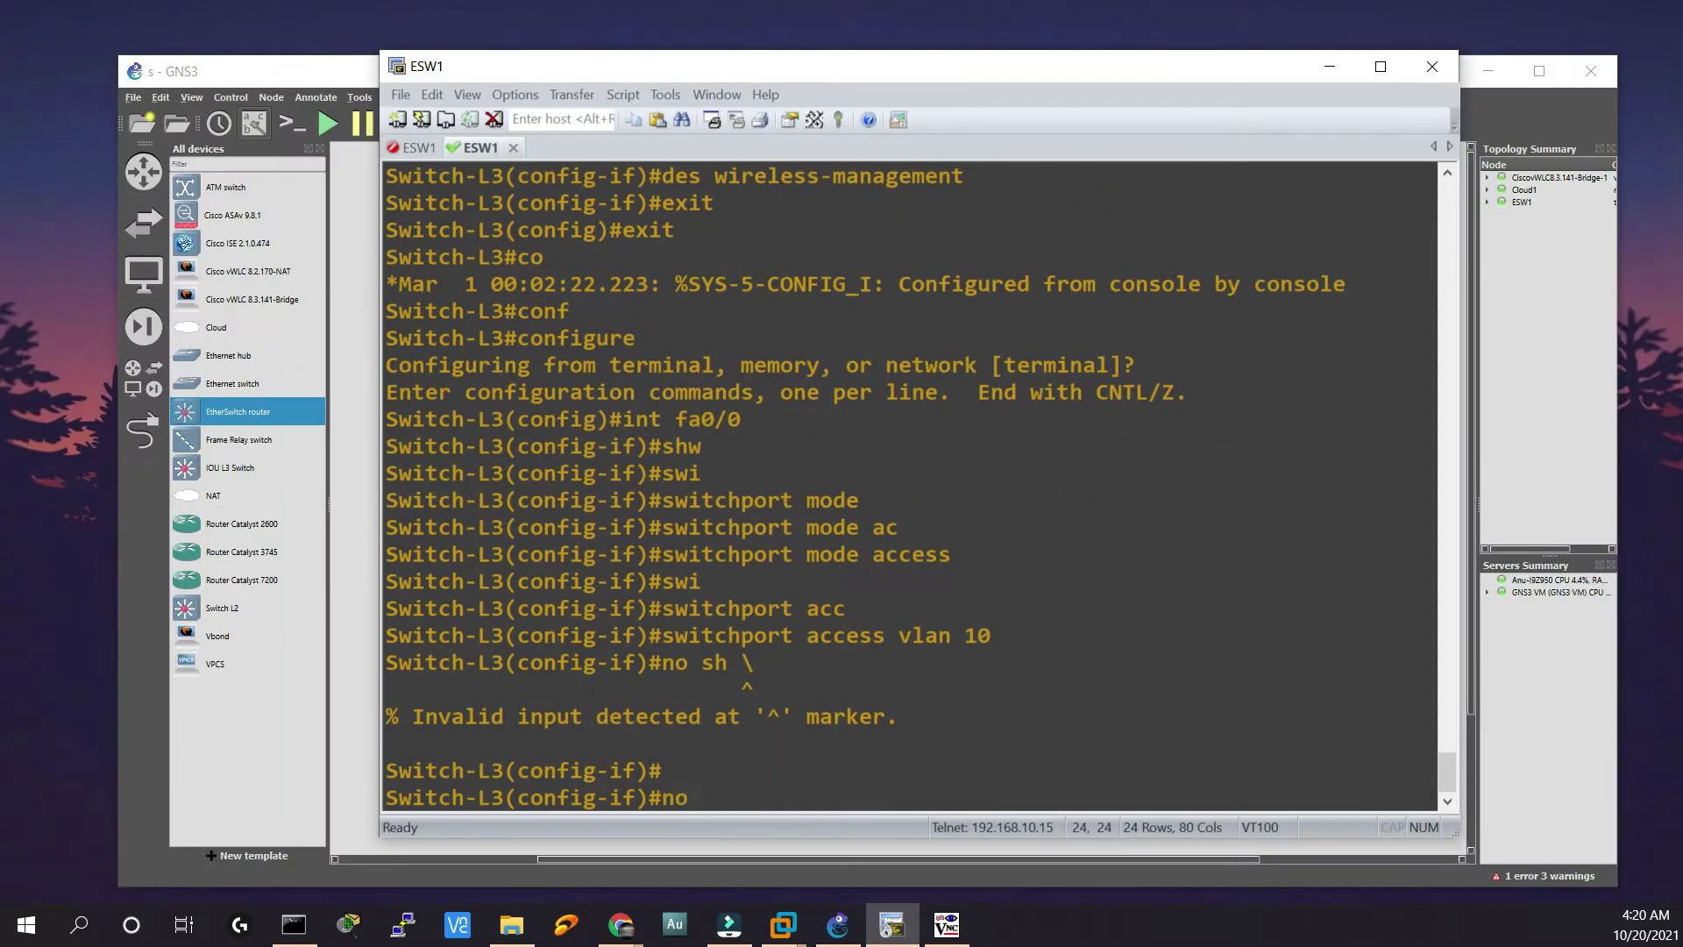
type(" sh")
key("Return")
type("exit")
key("Return")
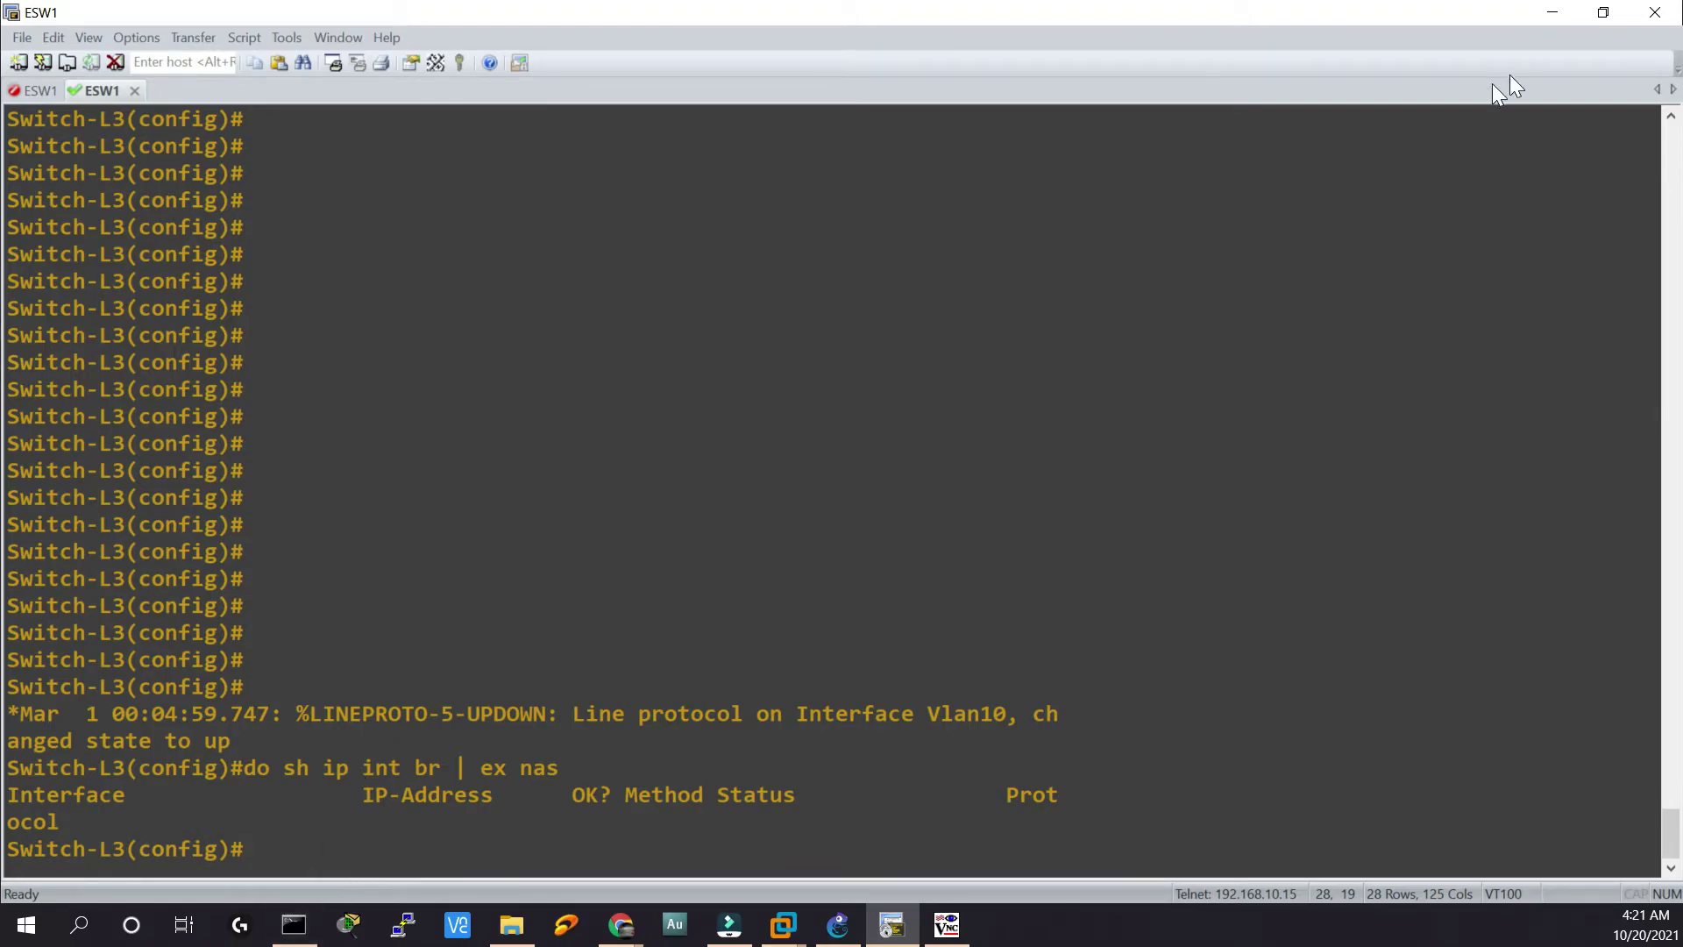
Check the topology, then set dot1q trunk encapsulation on interface fa0/1.
left_click(1556, 21)
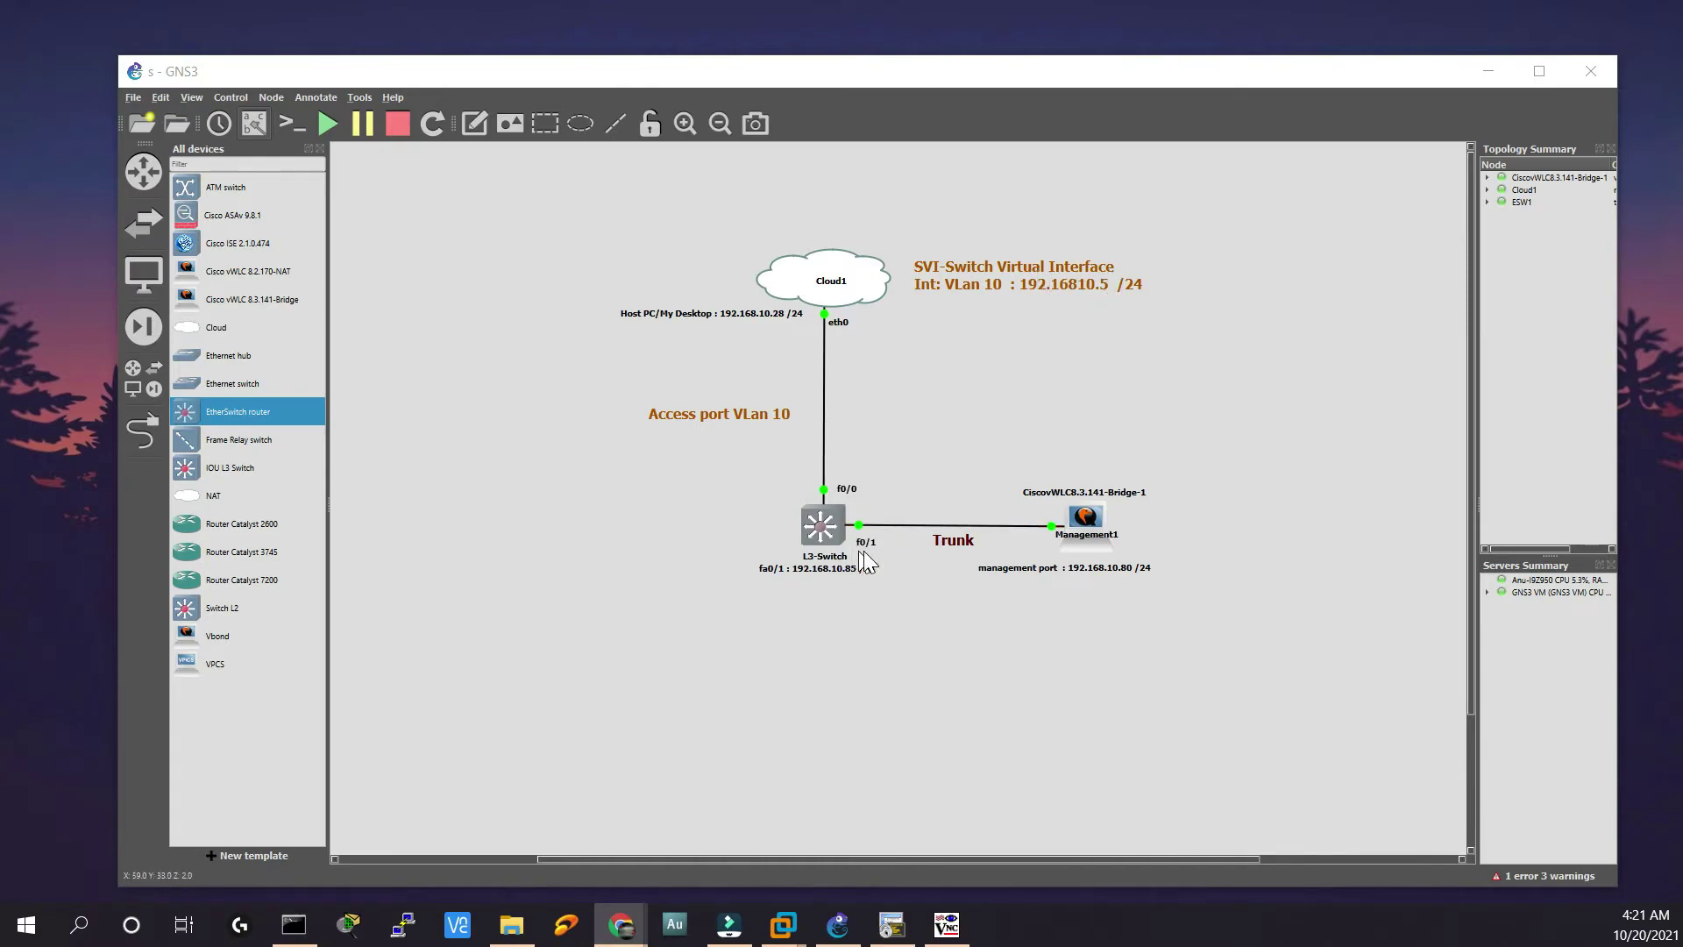
left_click(889, 627)
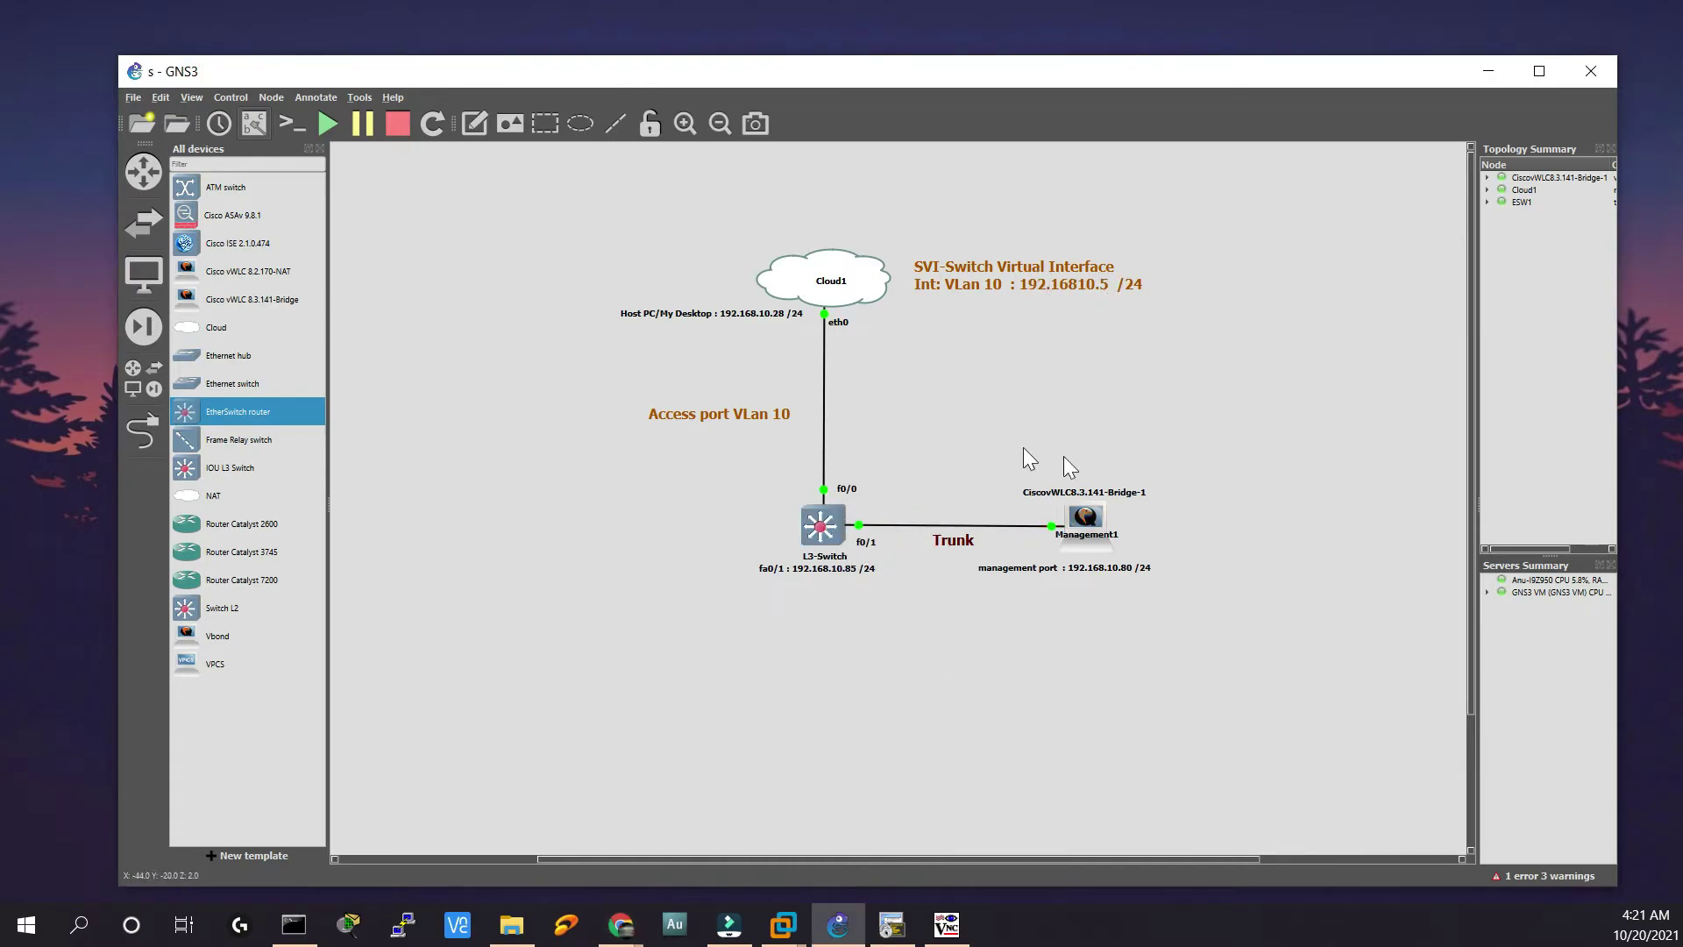
key("alt+Tab")
type("fa0/")
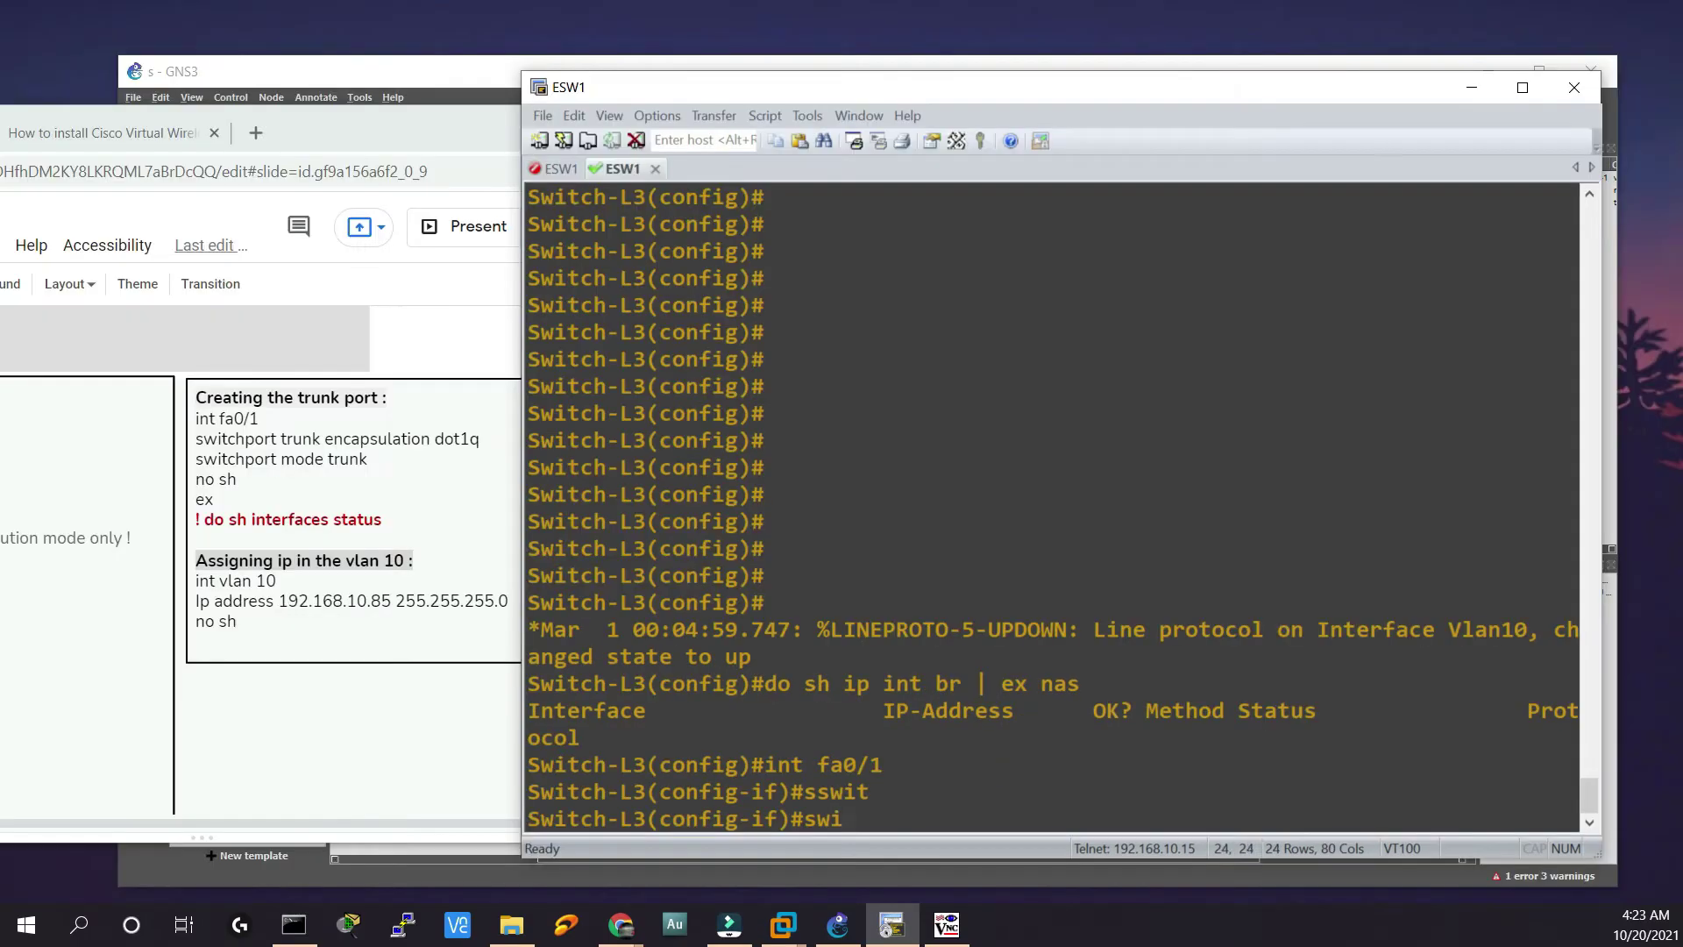
key("Tab")
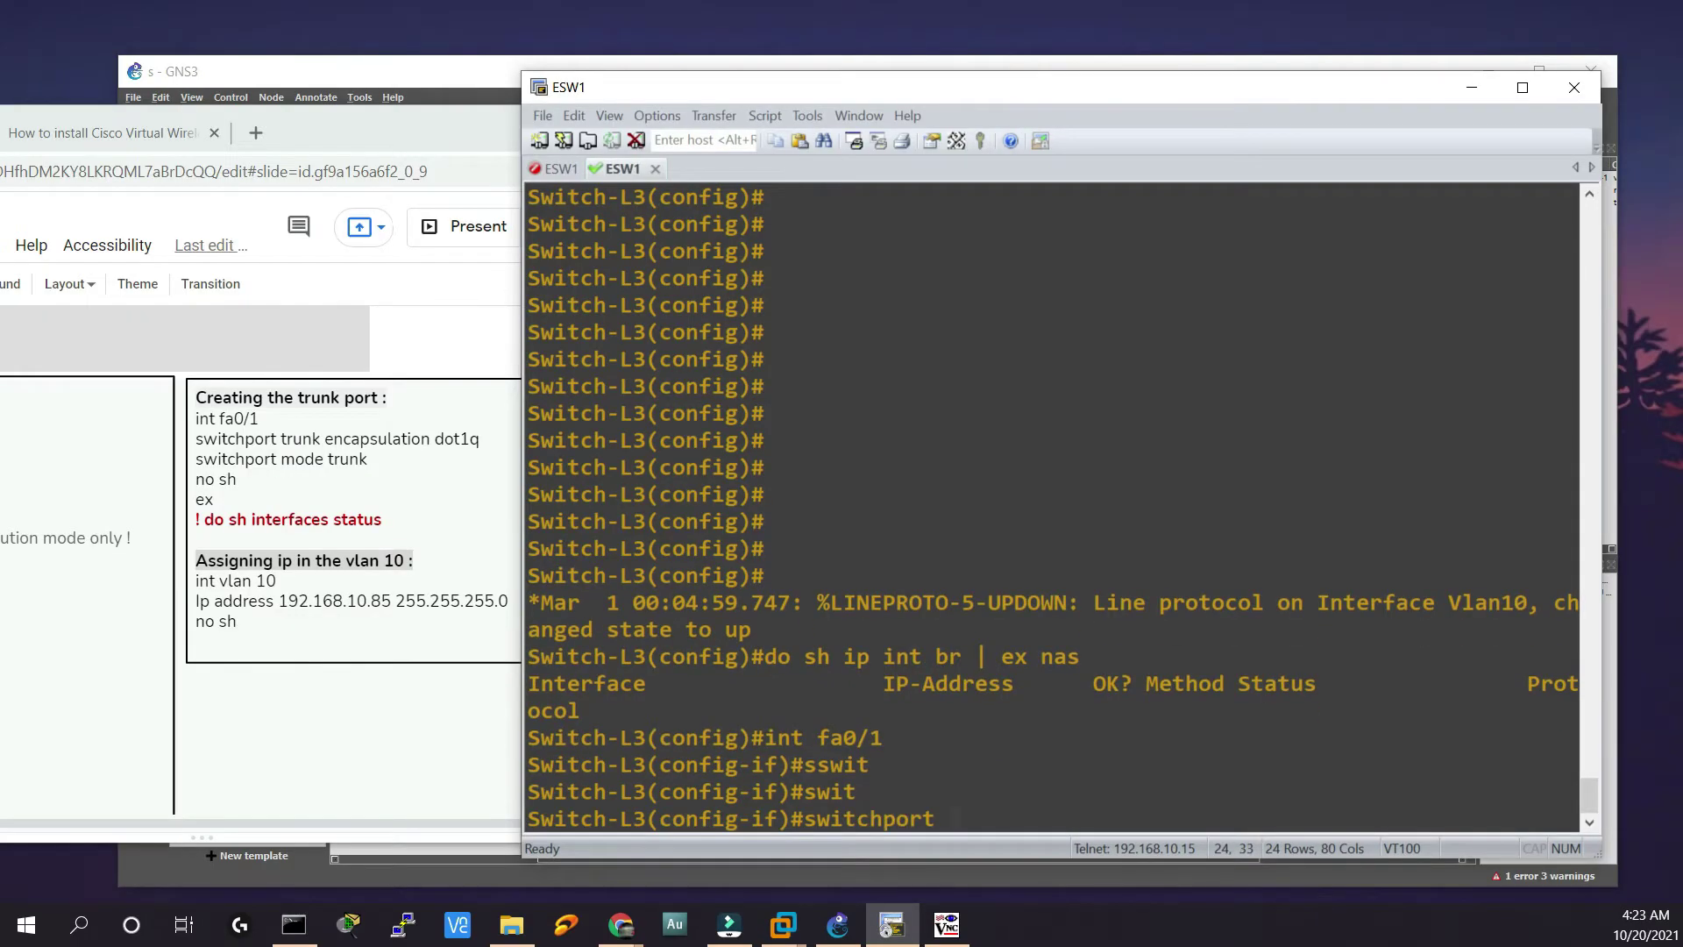
type("tru")
key("Tab")
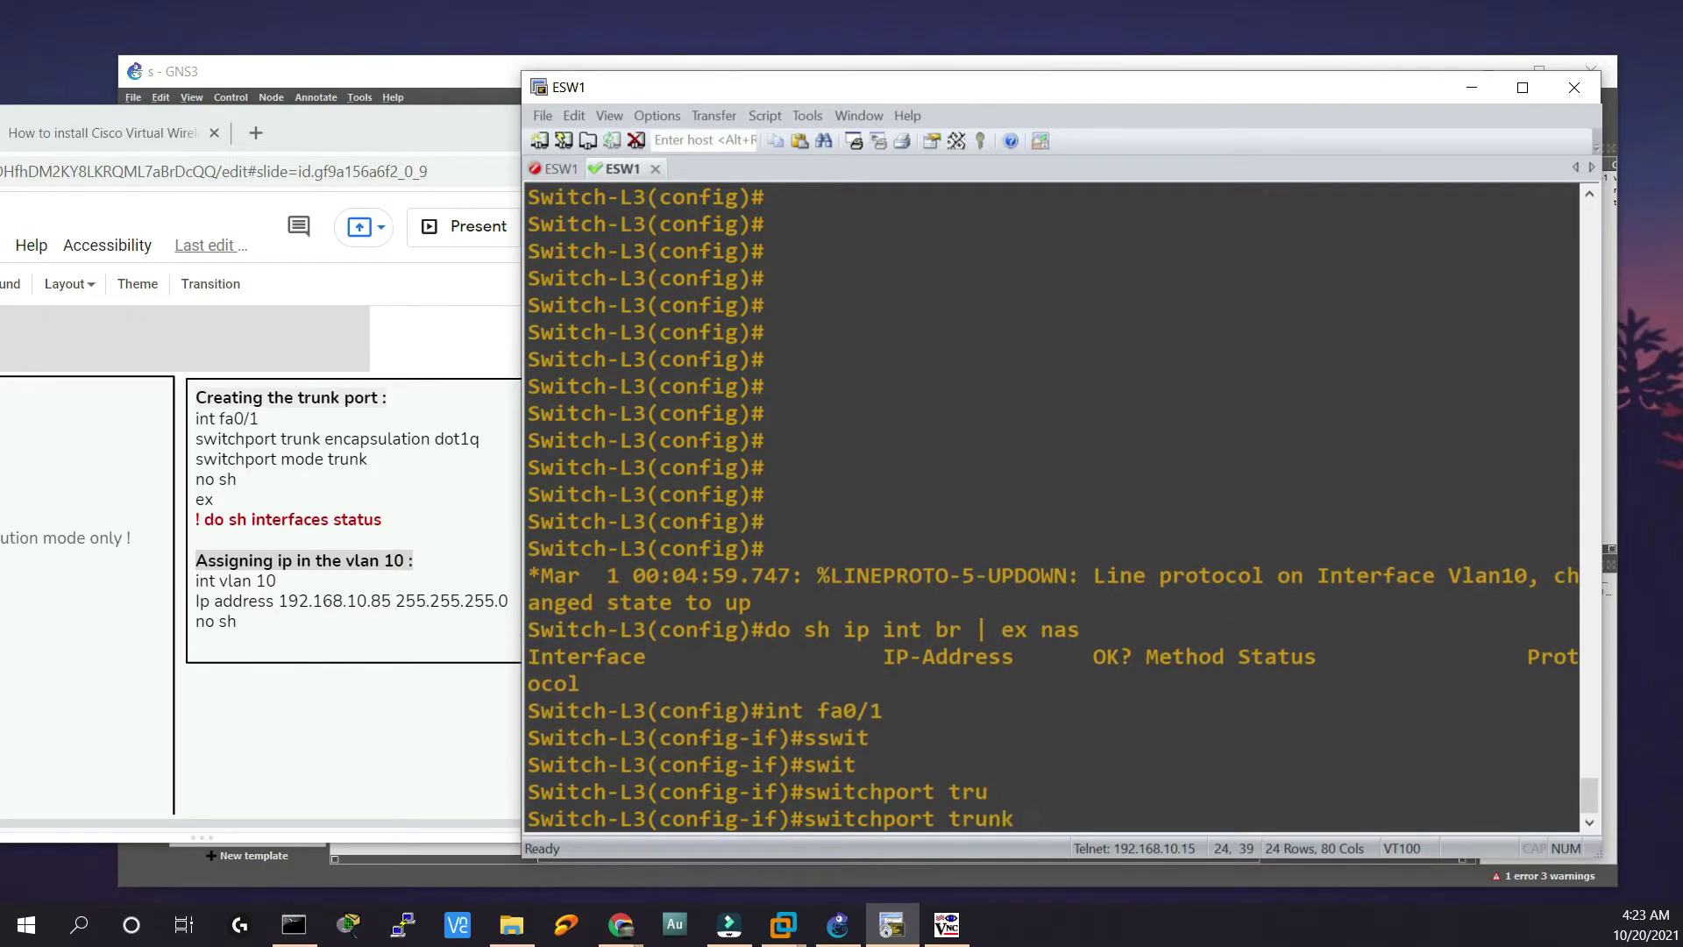
type("enc")
key("Tab")
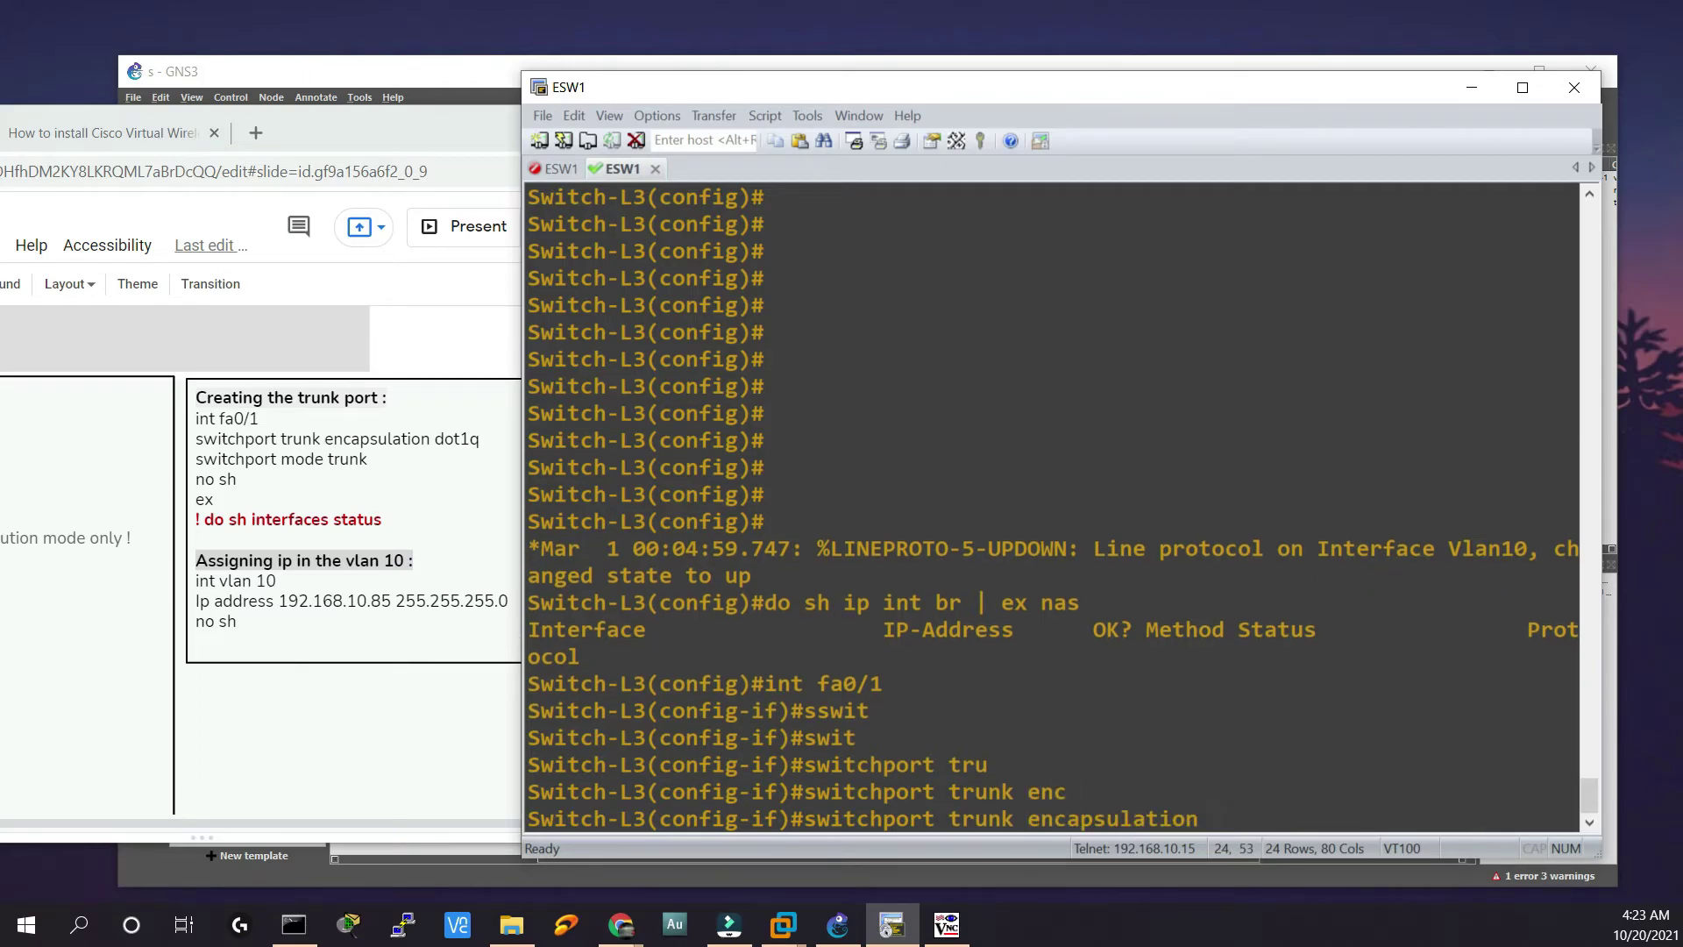
type("dot")
key("Tab")
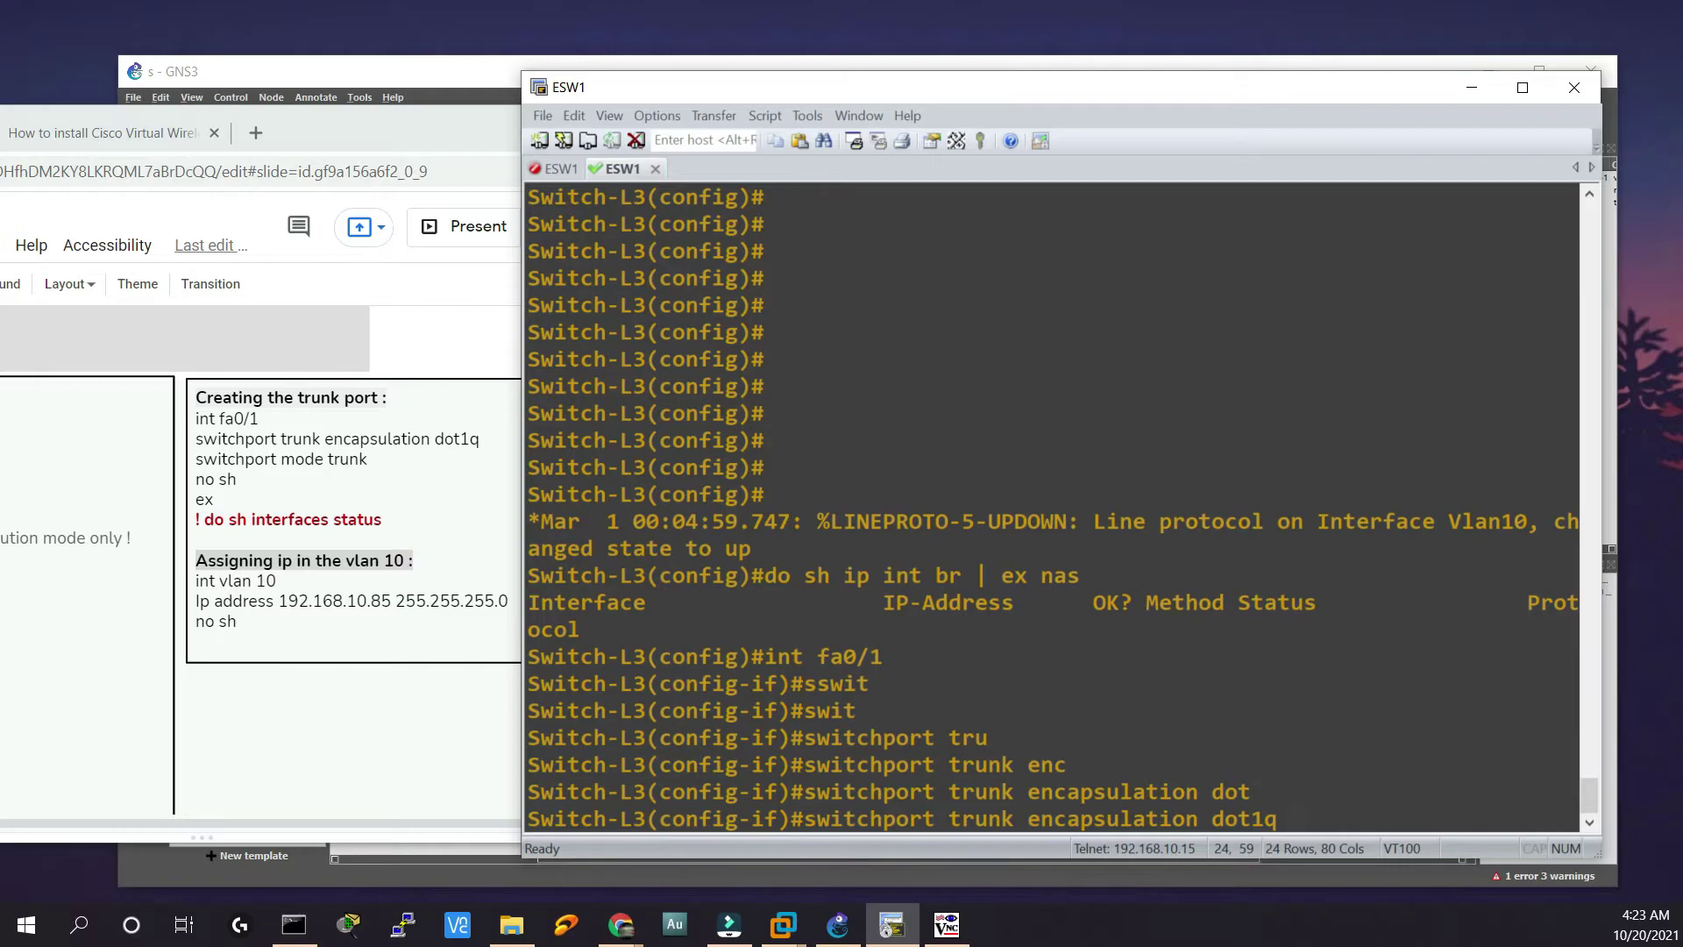
key("Return")
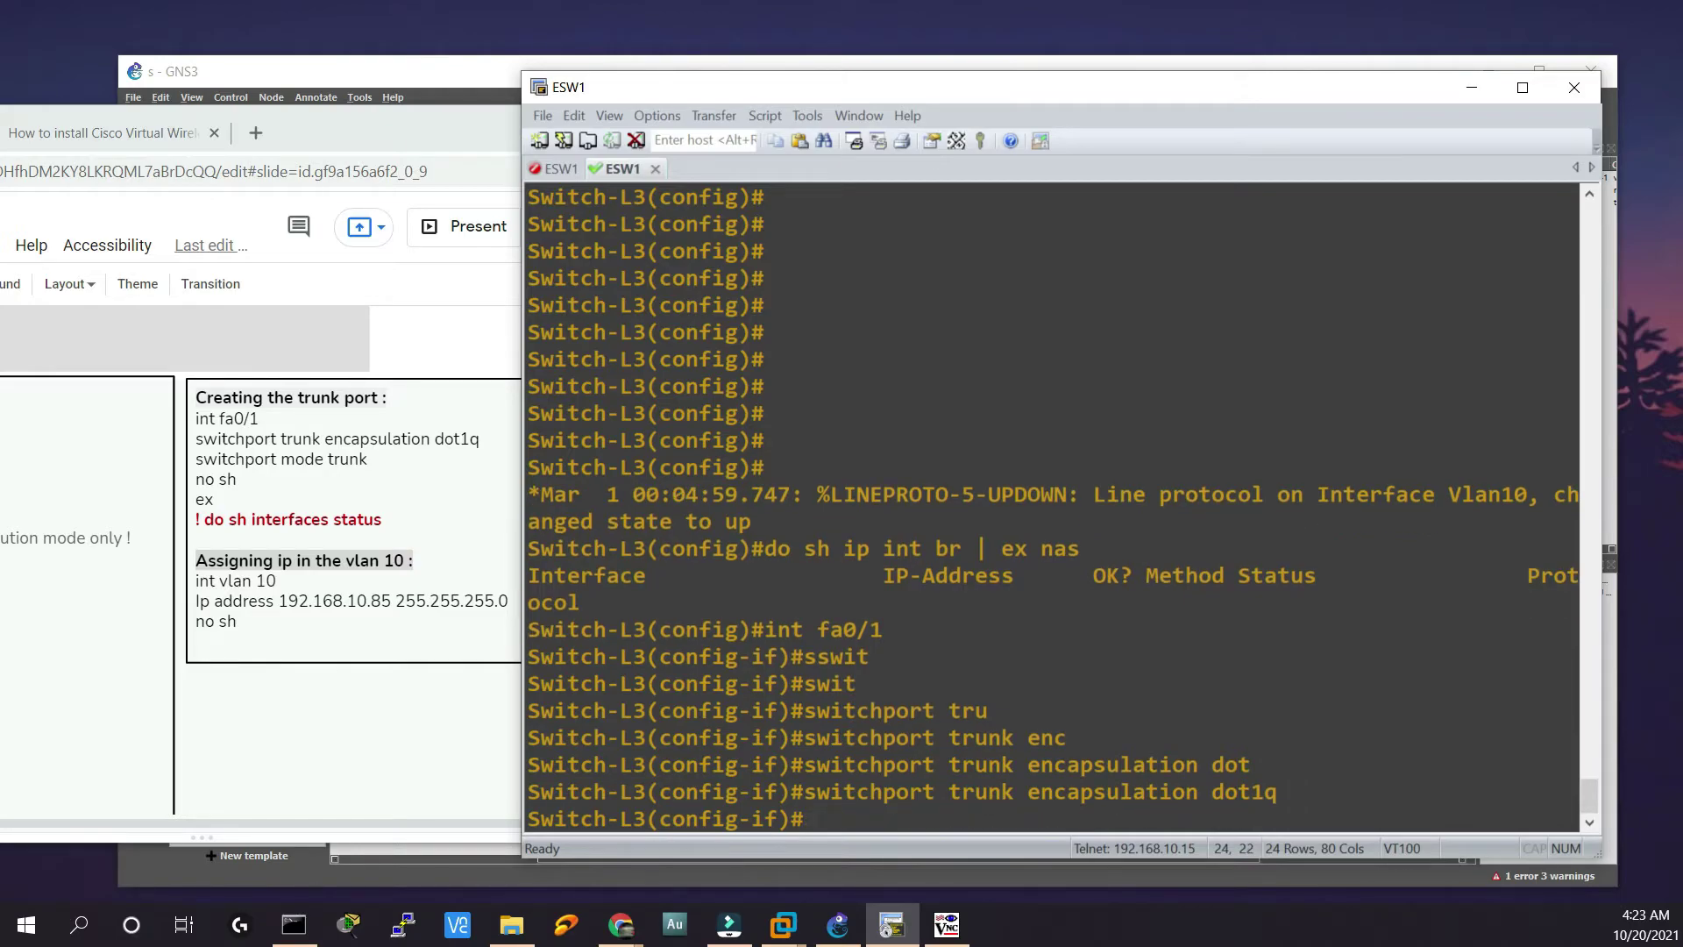
Make fa0/1 a trunk port, enable it with no shutdown, and exit.
type("swi")
key("Tab")
type("mode trunk")
key("Return")
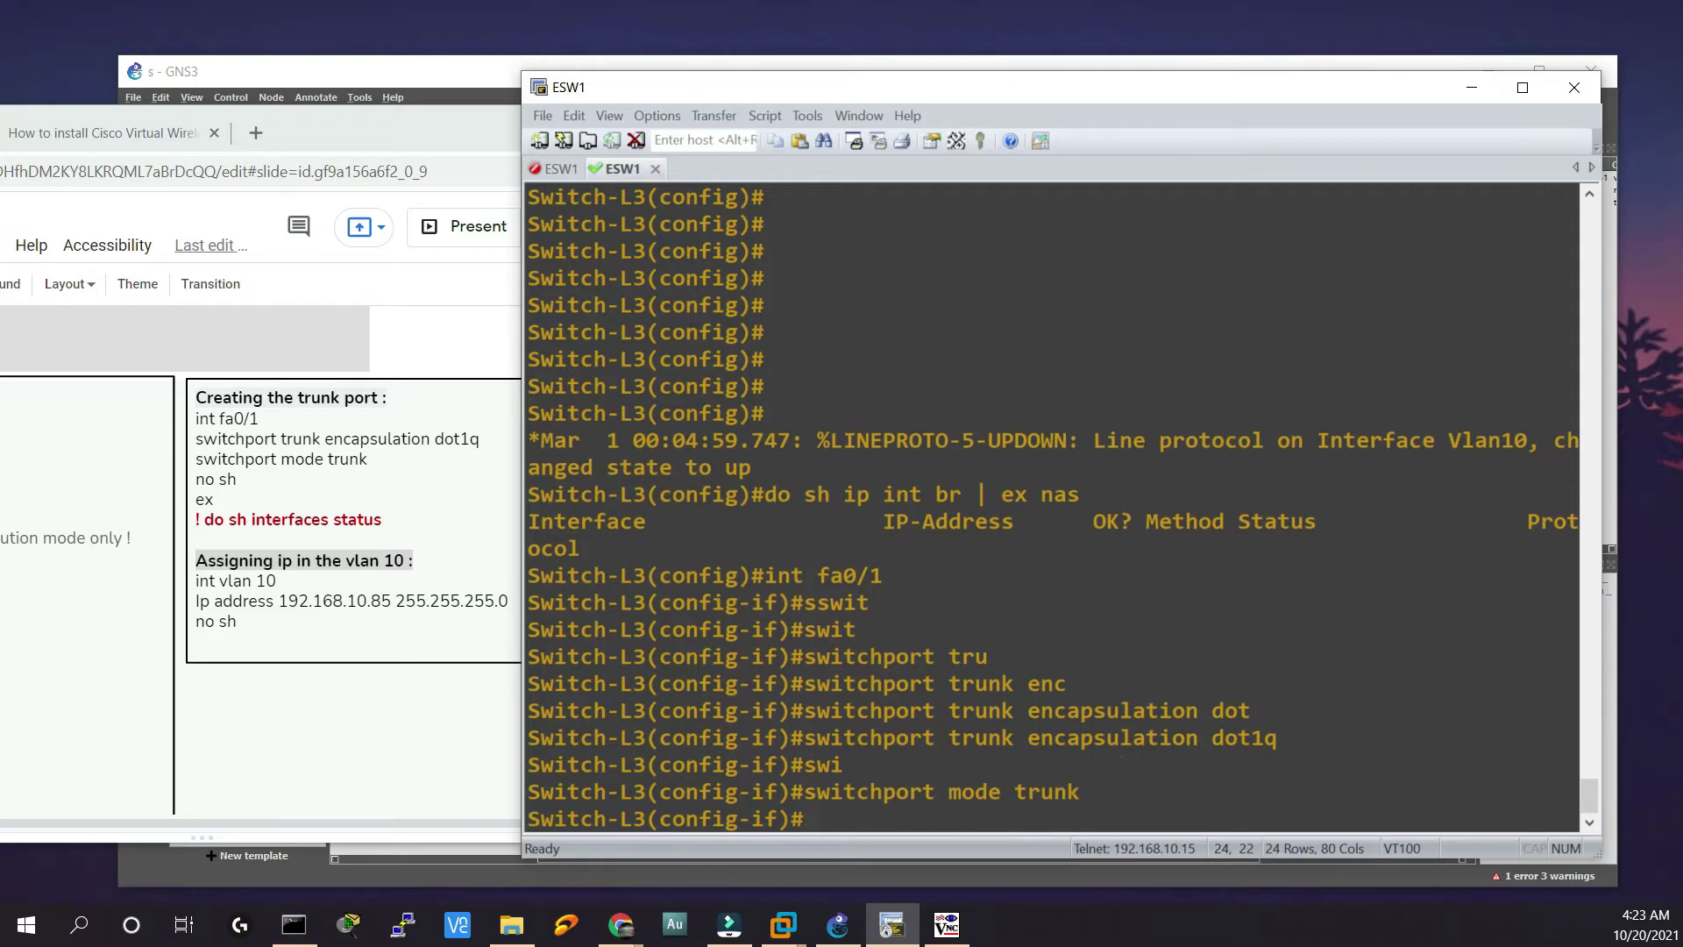
type("no sh")
key("Return")
type("exit")
key("Return")
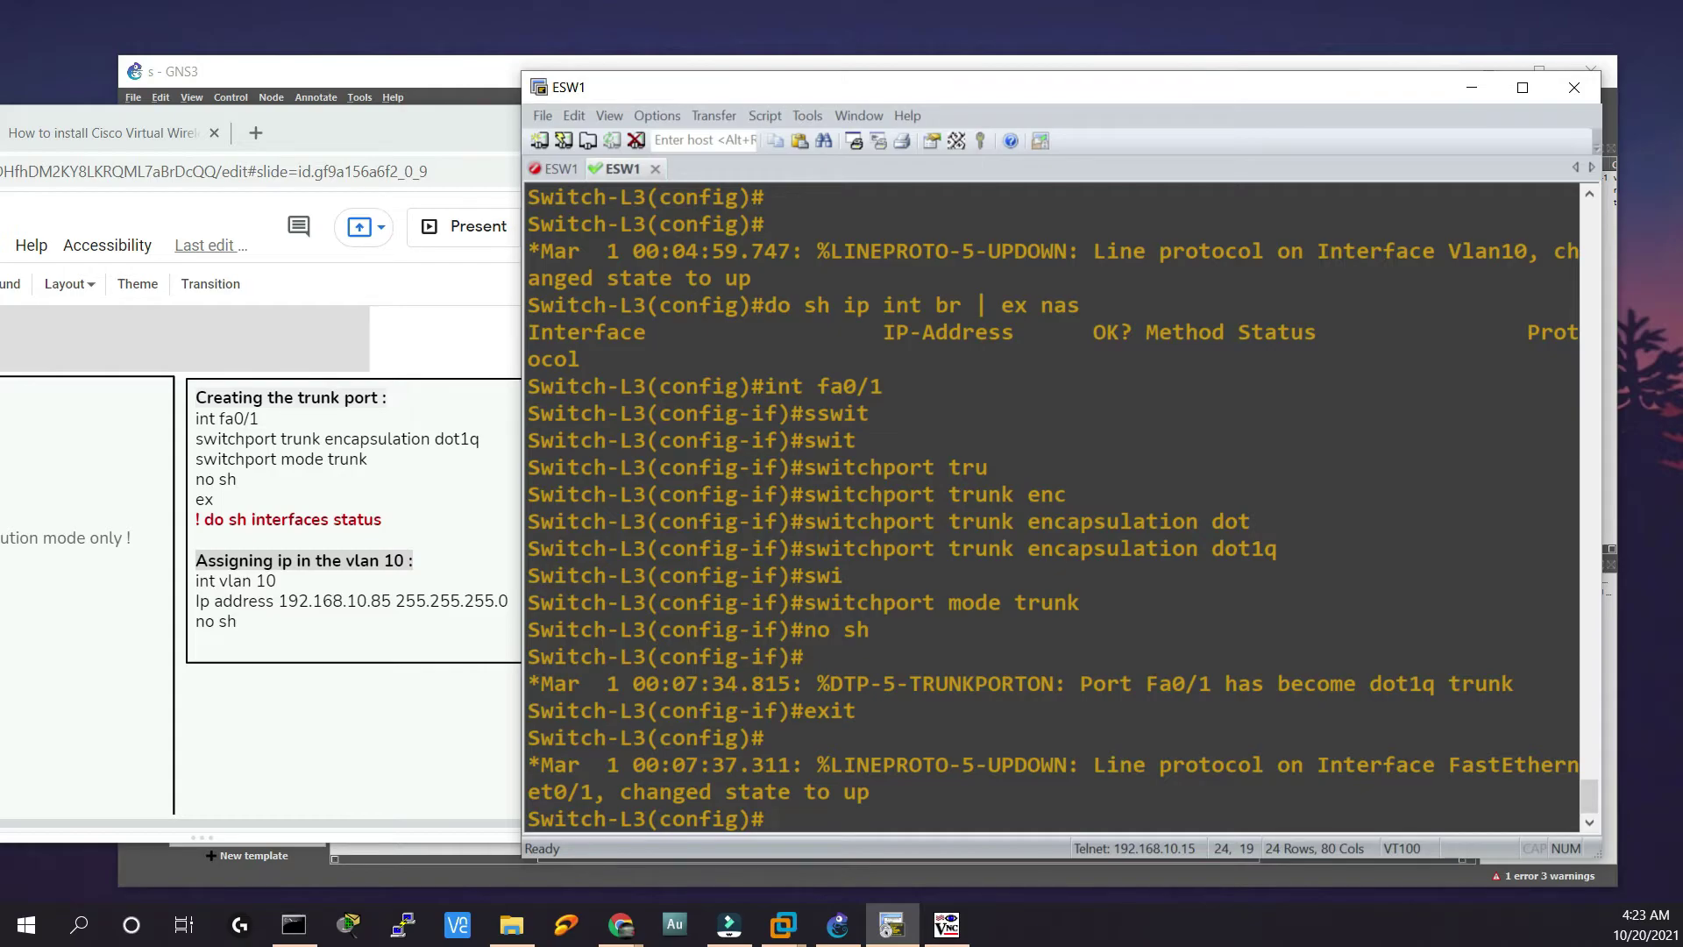
Assign 192.168.10.85 255.255.255.0 to interface vlan 10 and enable it.
type("exit")
key("Return")
type("conf")
key("Tab")
key("Return")
key("Return")
type("int vlan 10")
key("Return")
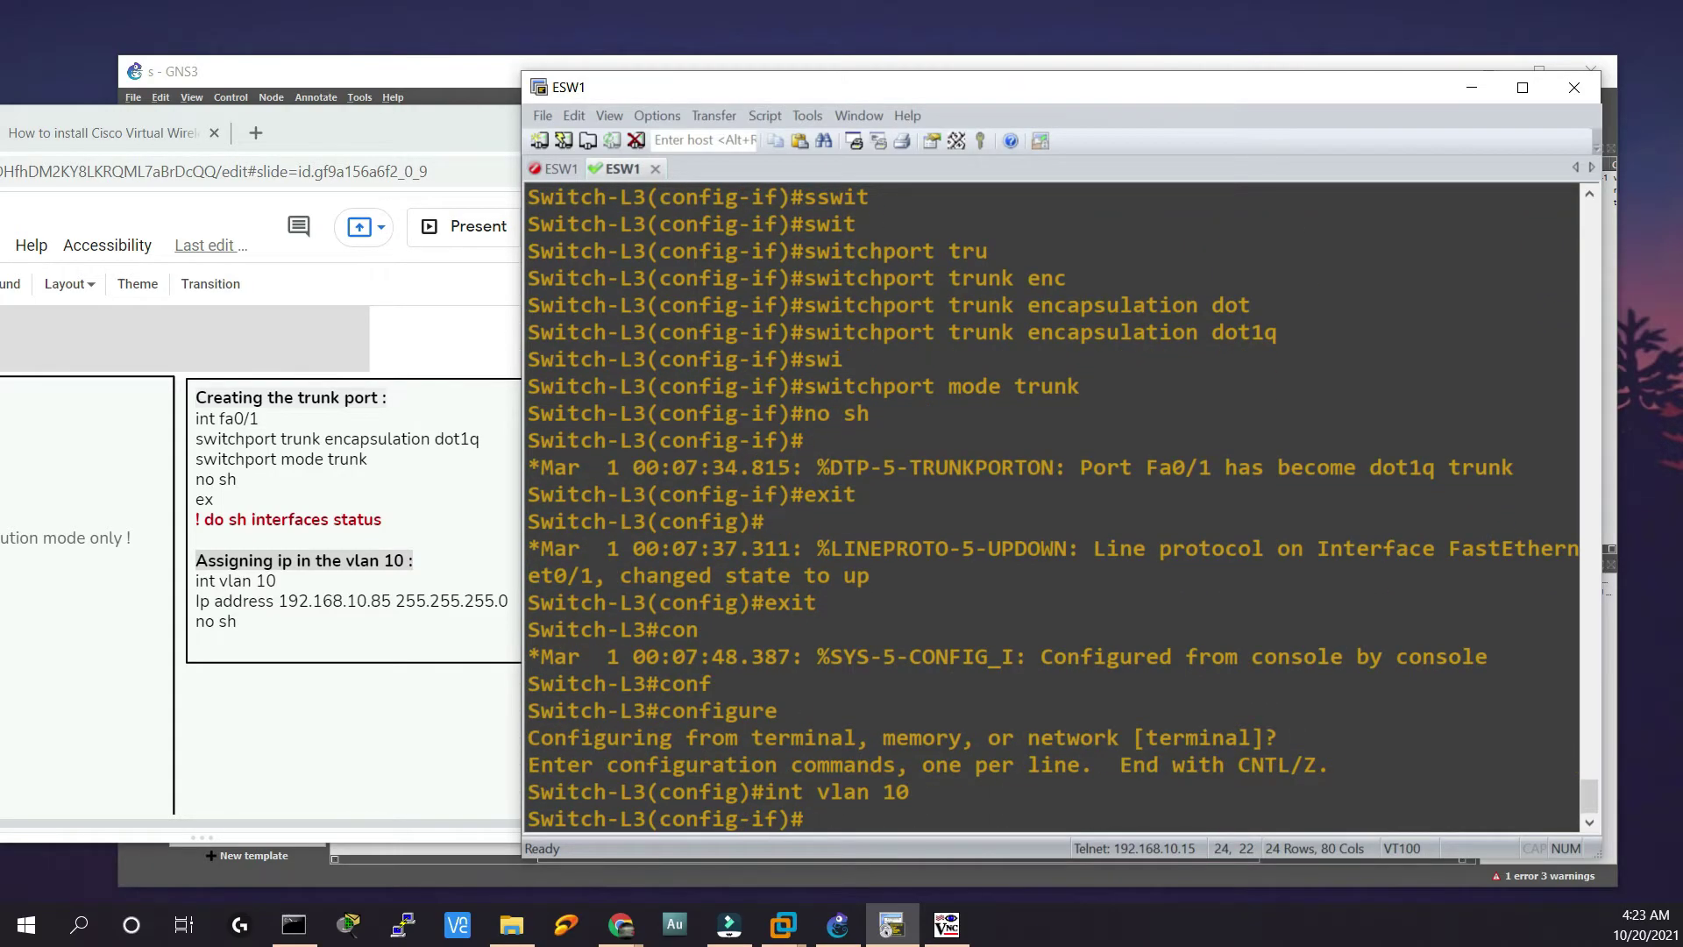
type("ip add 192.168.10.85 255.2")
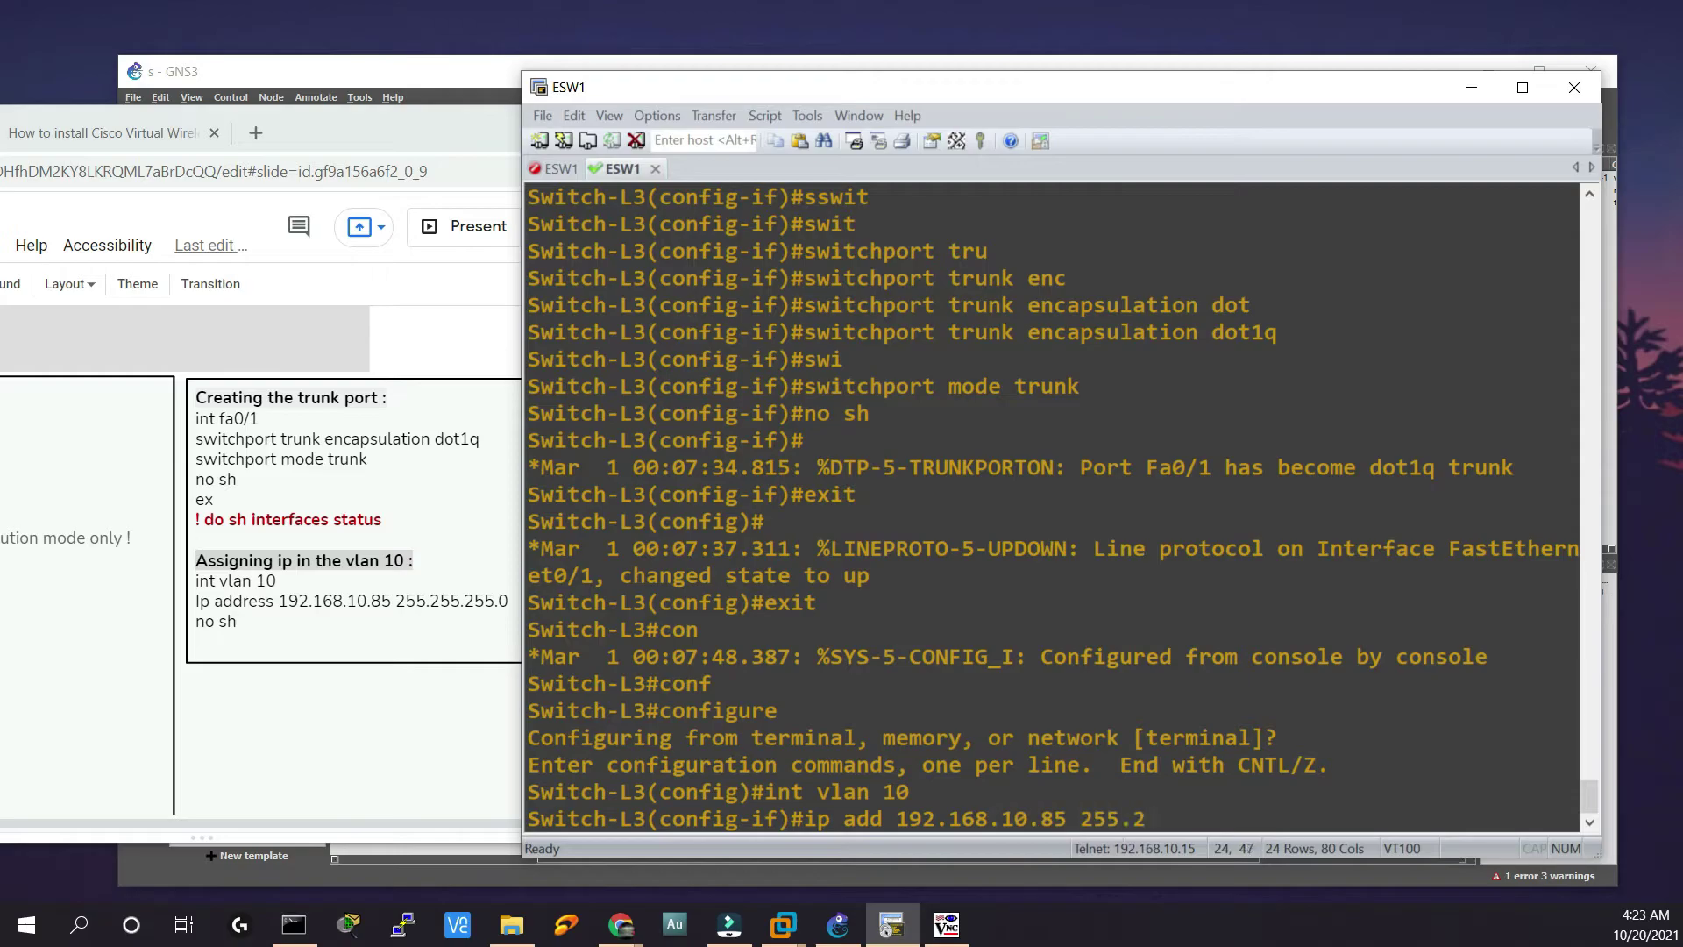
type("55.255.0")
key("Return")
type("no sh")
key("Return")
type("exit")
key("Return")
Run 'do sh interfaces status' to check Fa0/0 and Fa0/1, then view the GNS3 topology.
type("do")
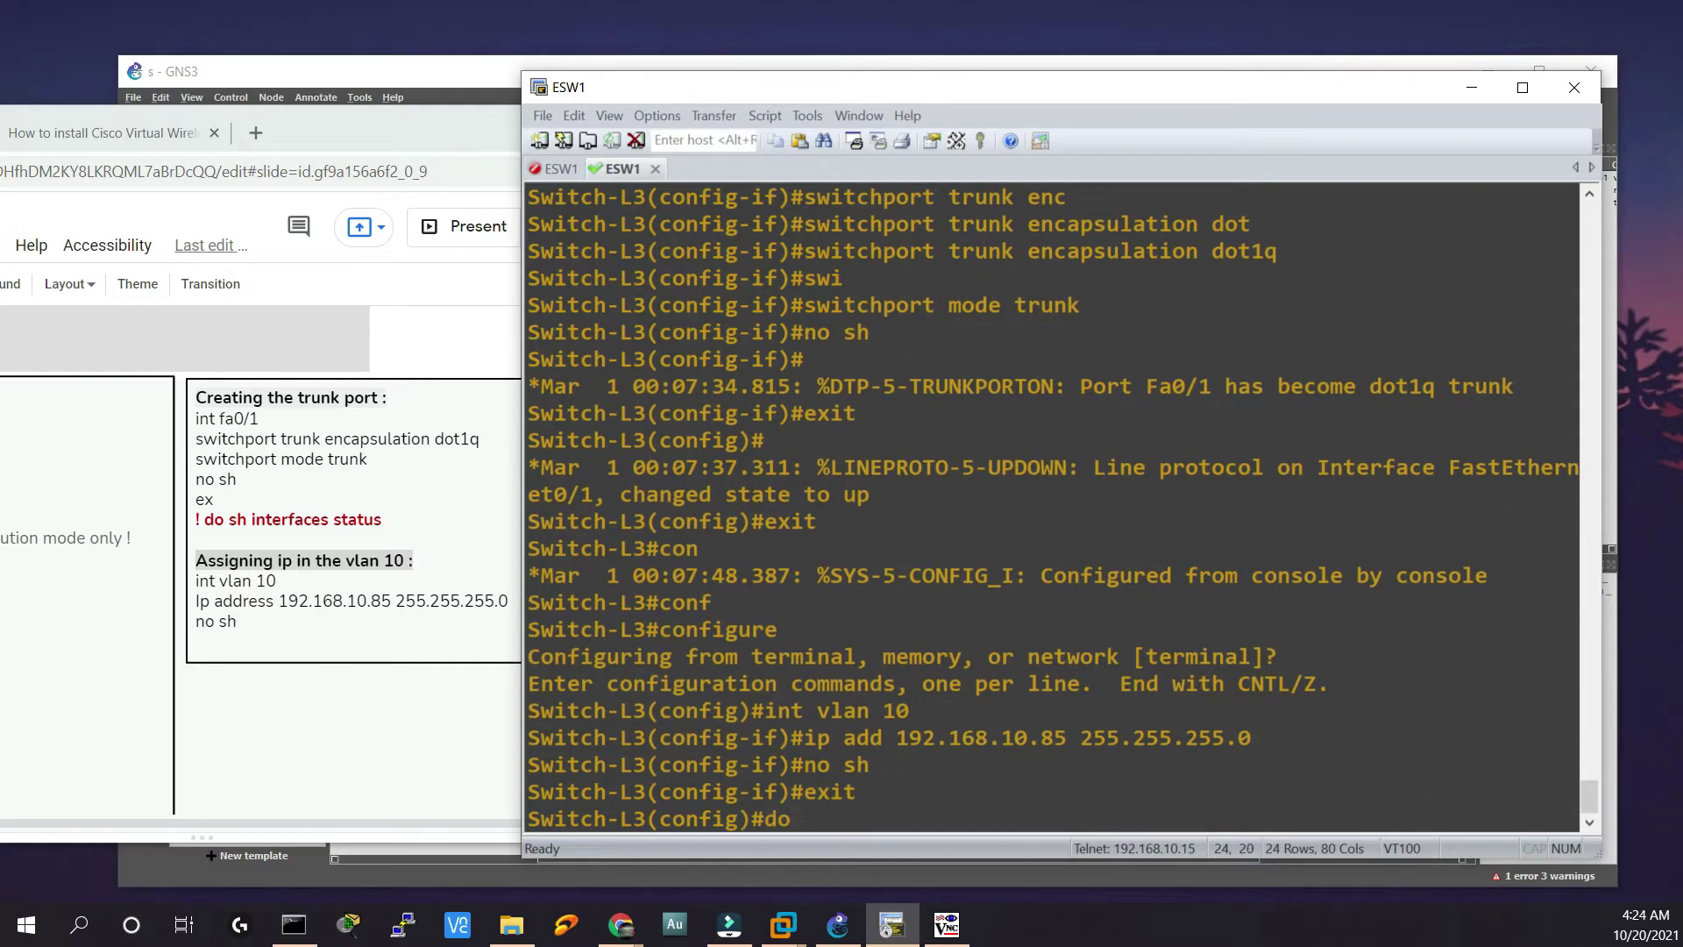
type(" sh ip int br | e nax")
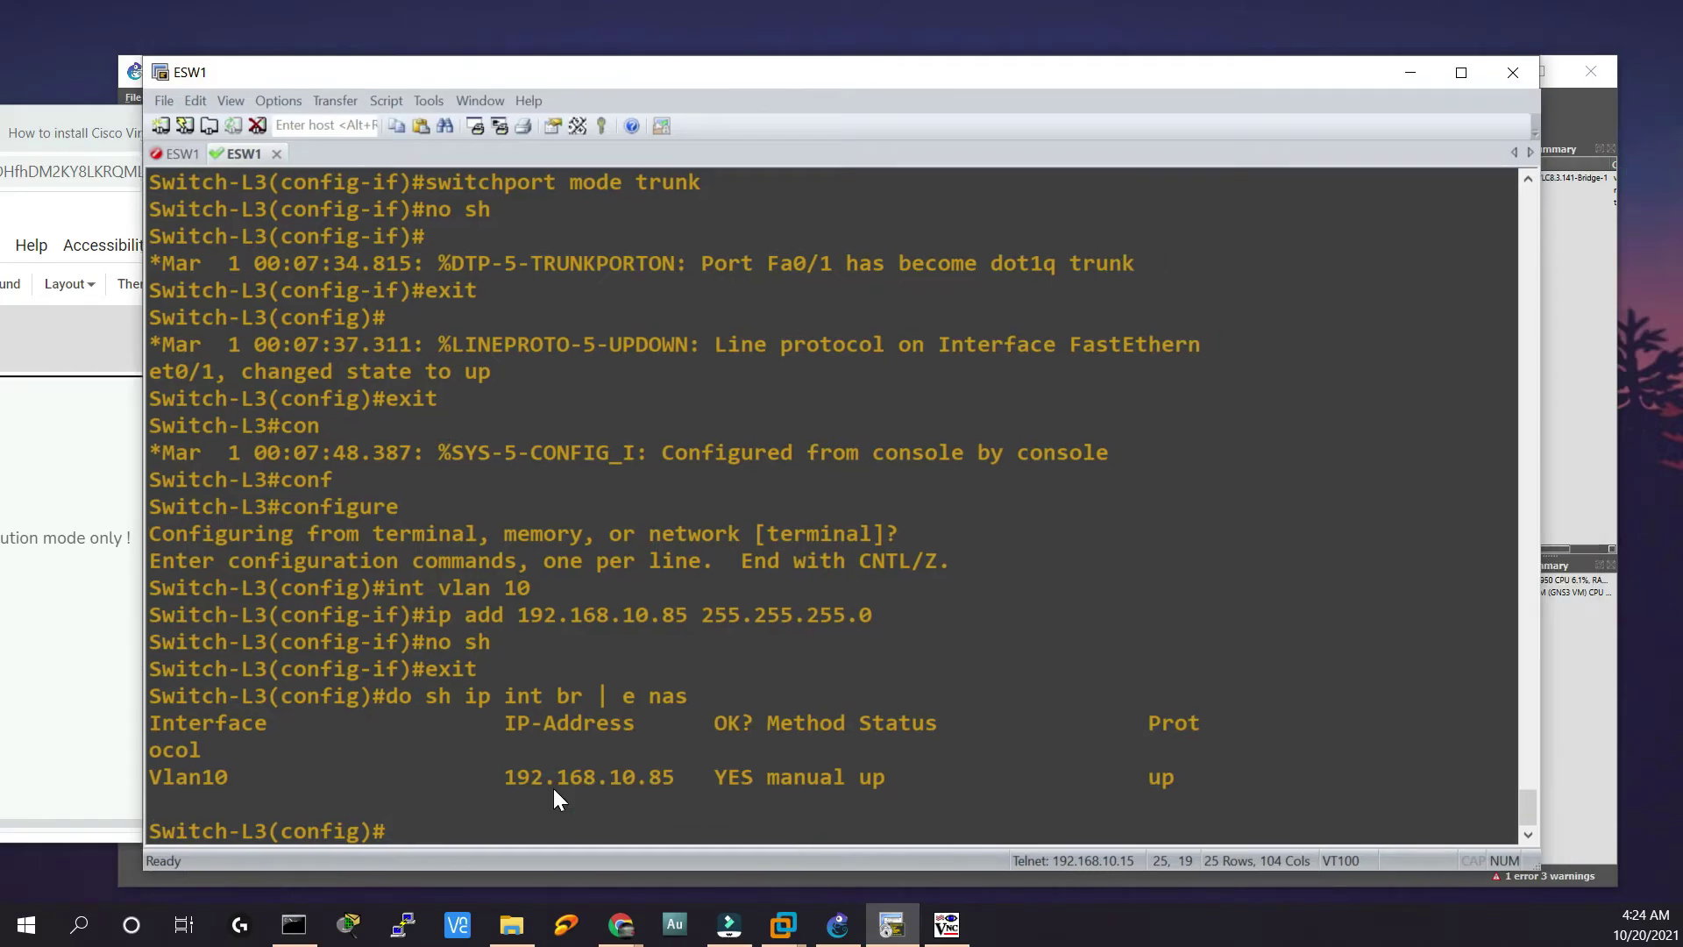
type("do sh interfaces status")
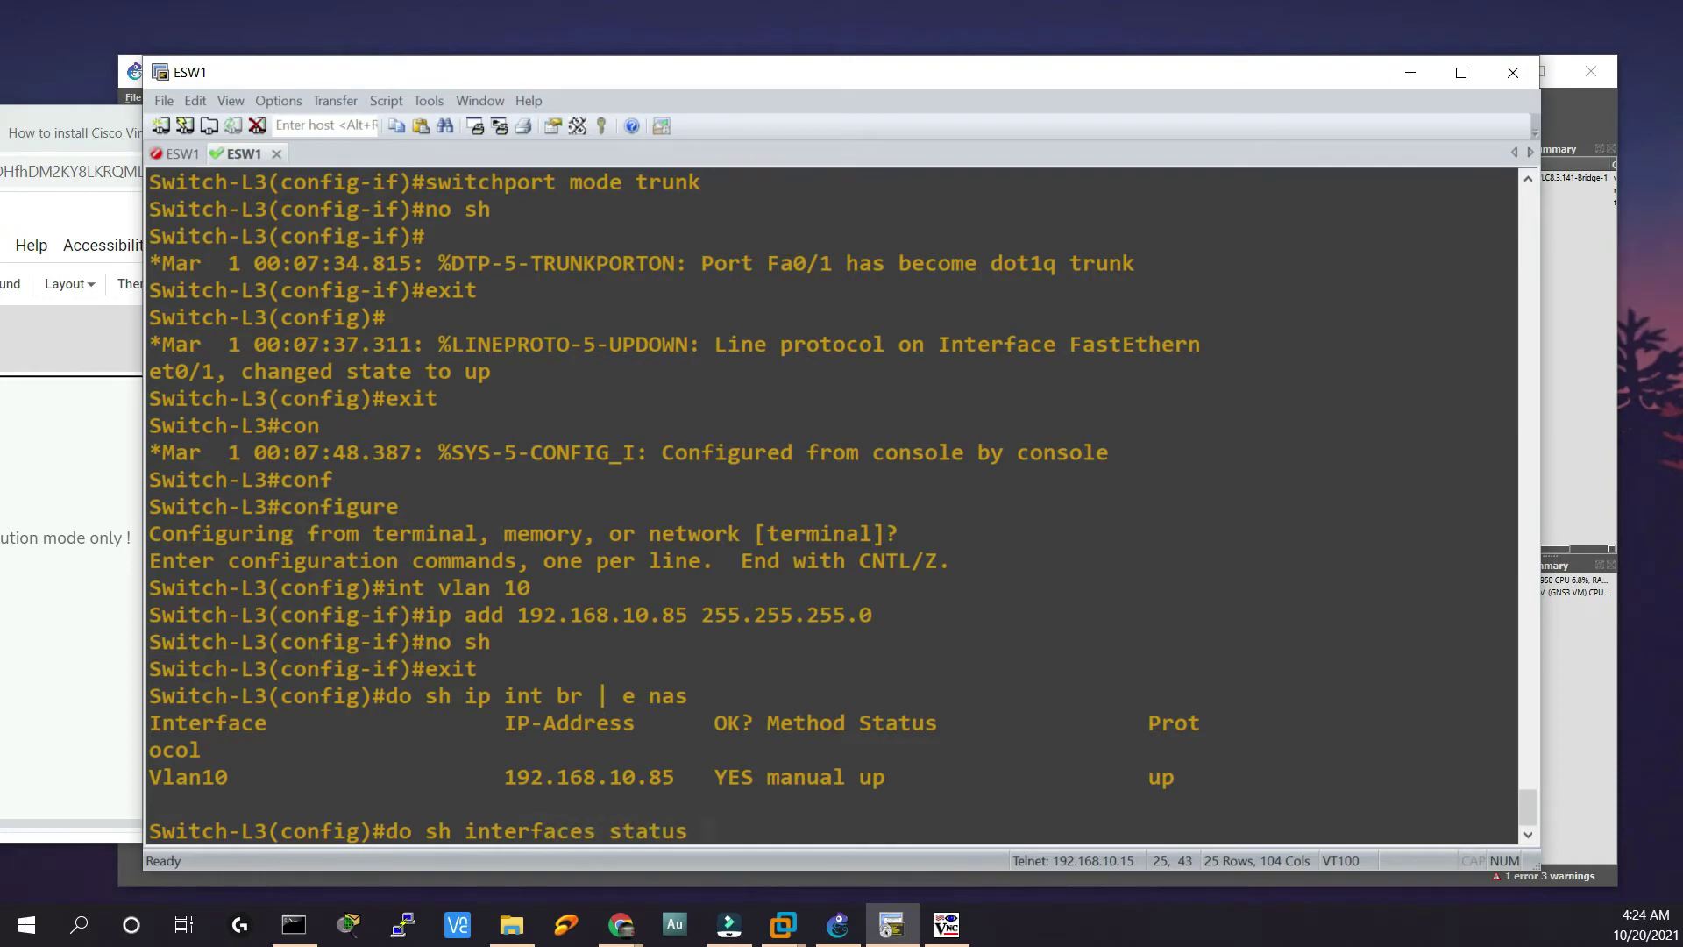
key("Return")
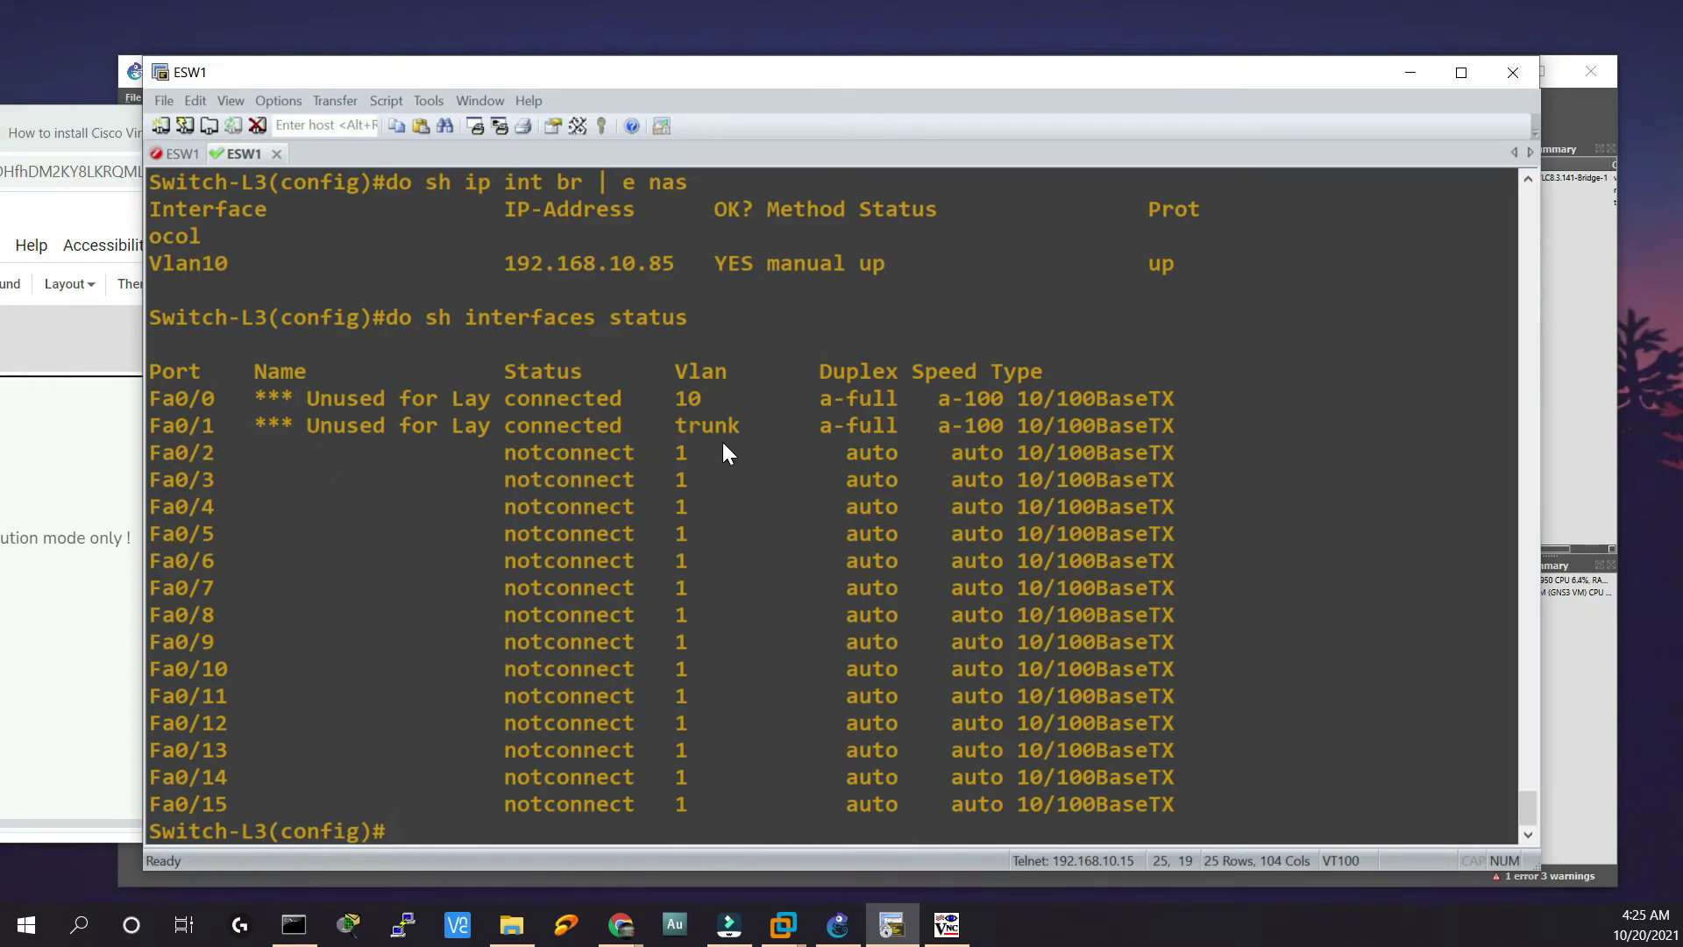
left_click(896, 931)
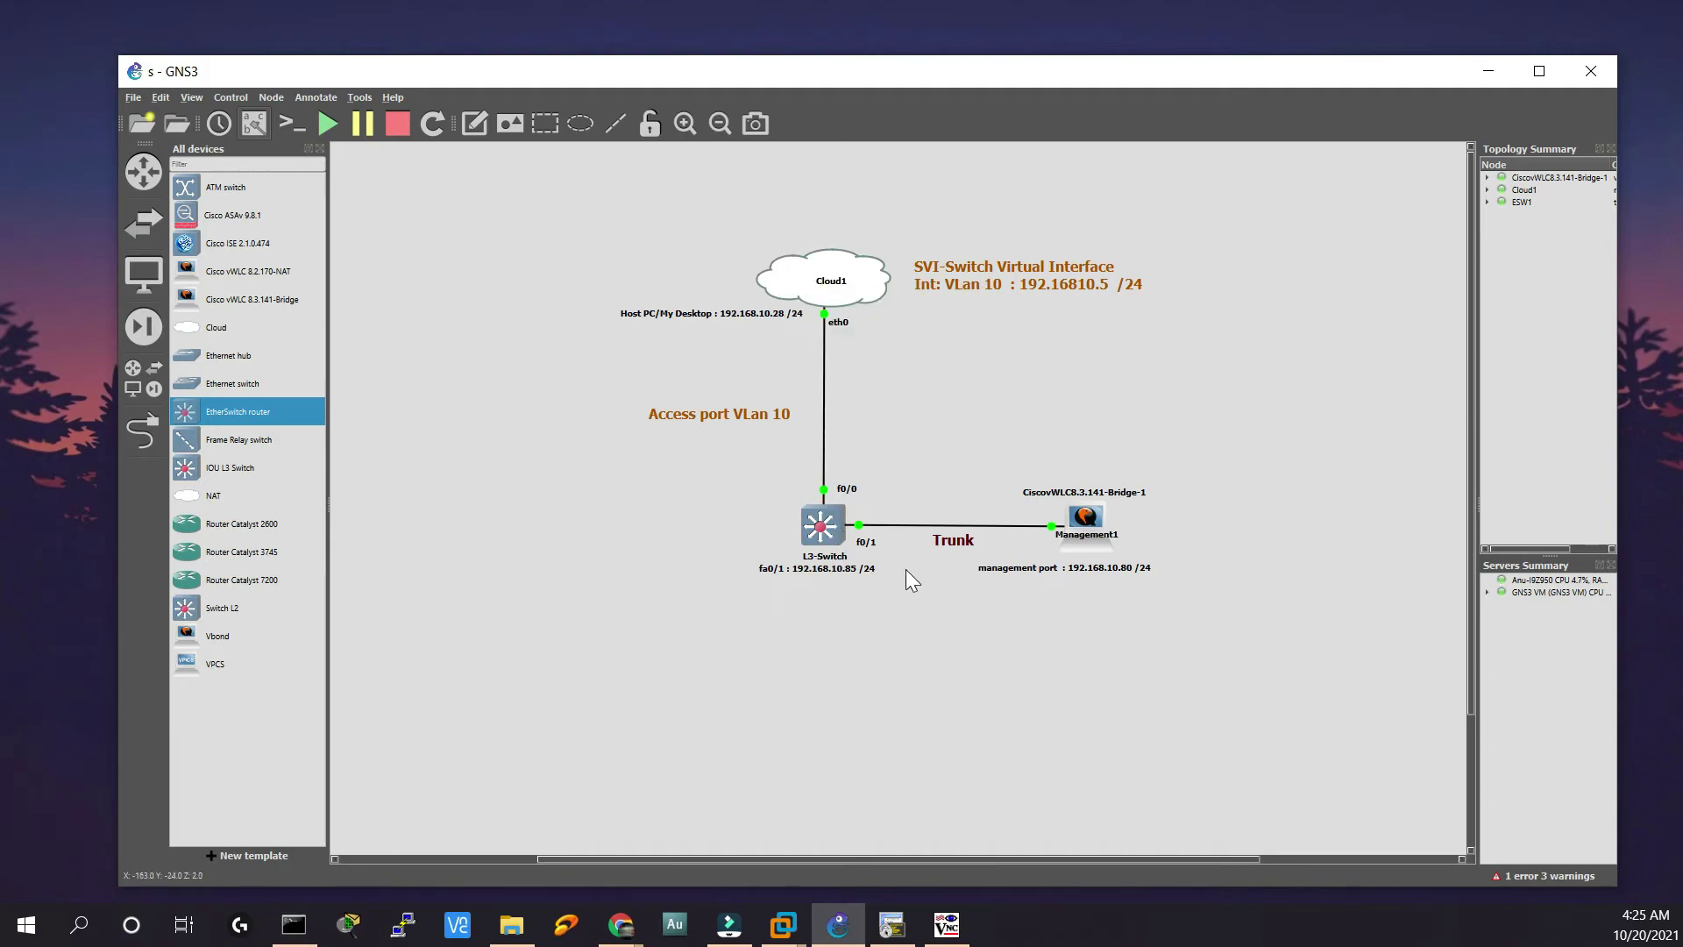
Move the Management1 label below the port text and ping 192.168.10.28 from the switch.
left_click_drag(1084, 536, 1076, 585)
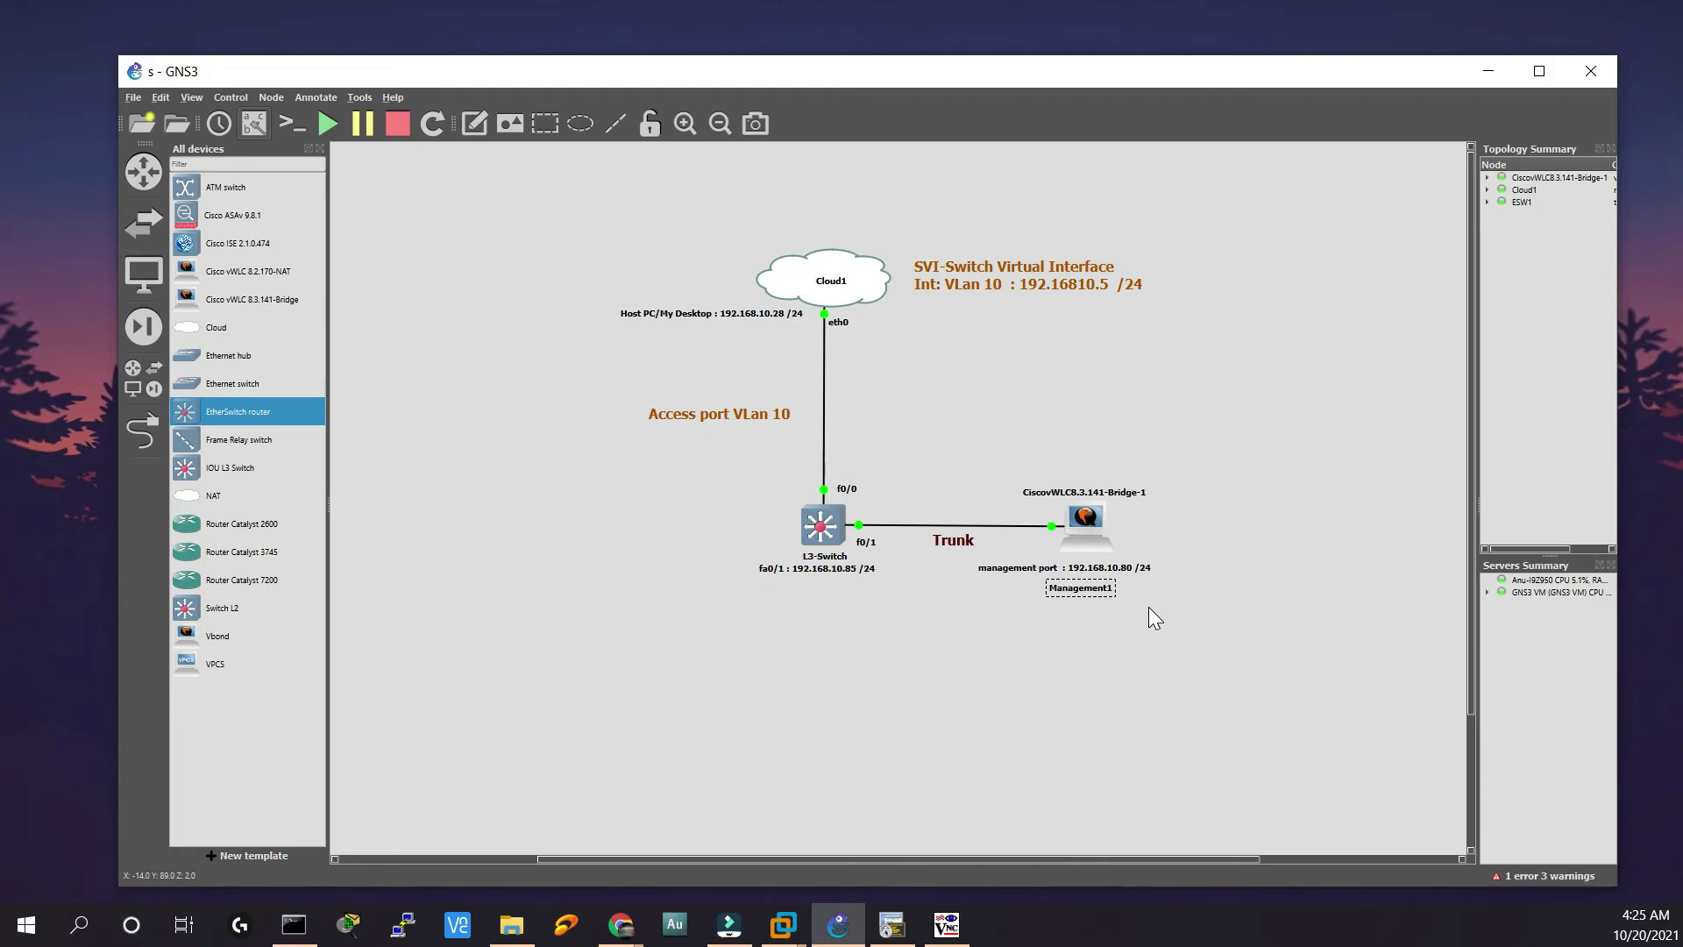
key("alt+Tab")
type("do ping 1")
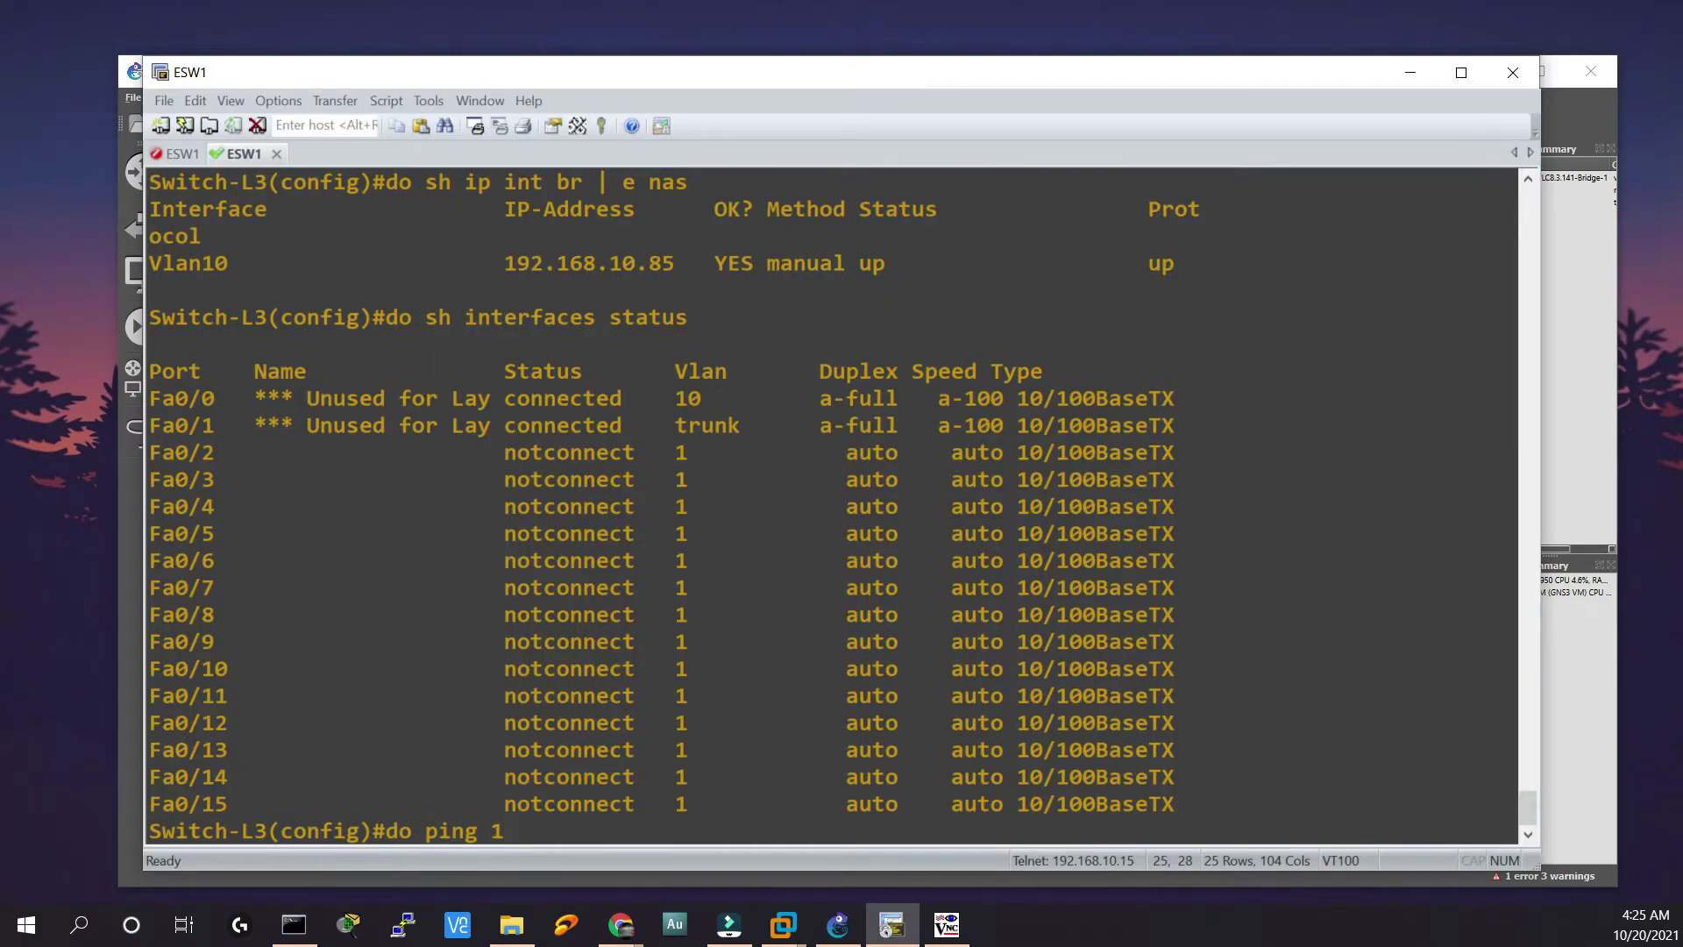
type("92.168.10.28")
key("Return")
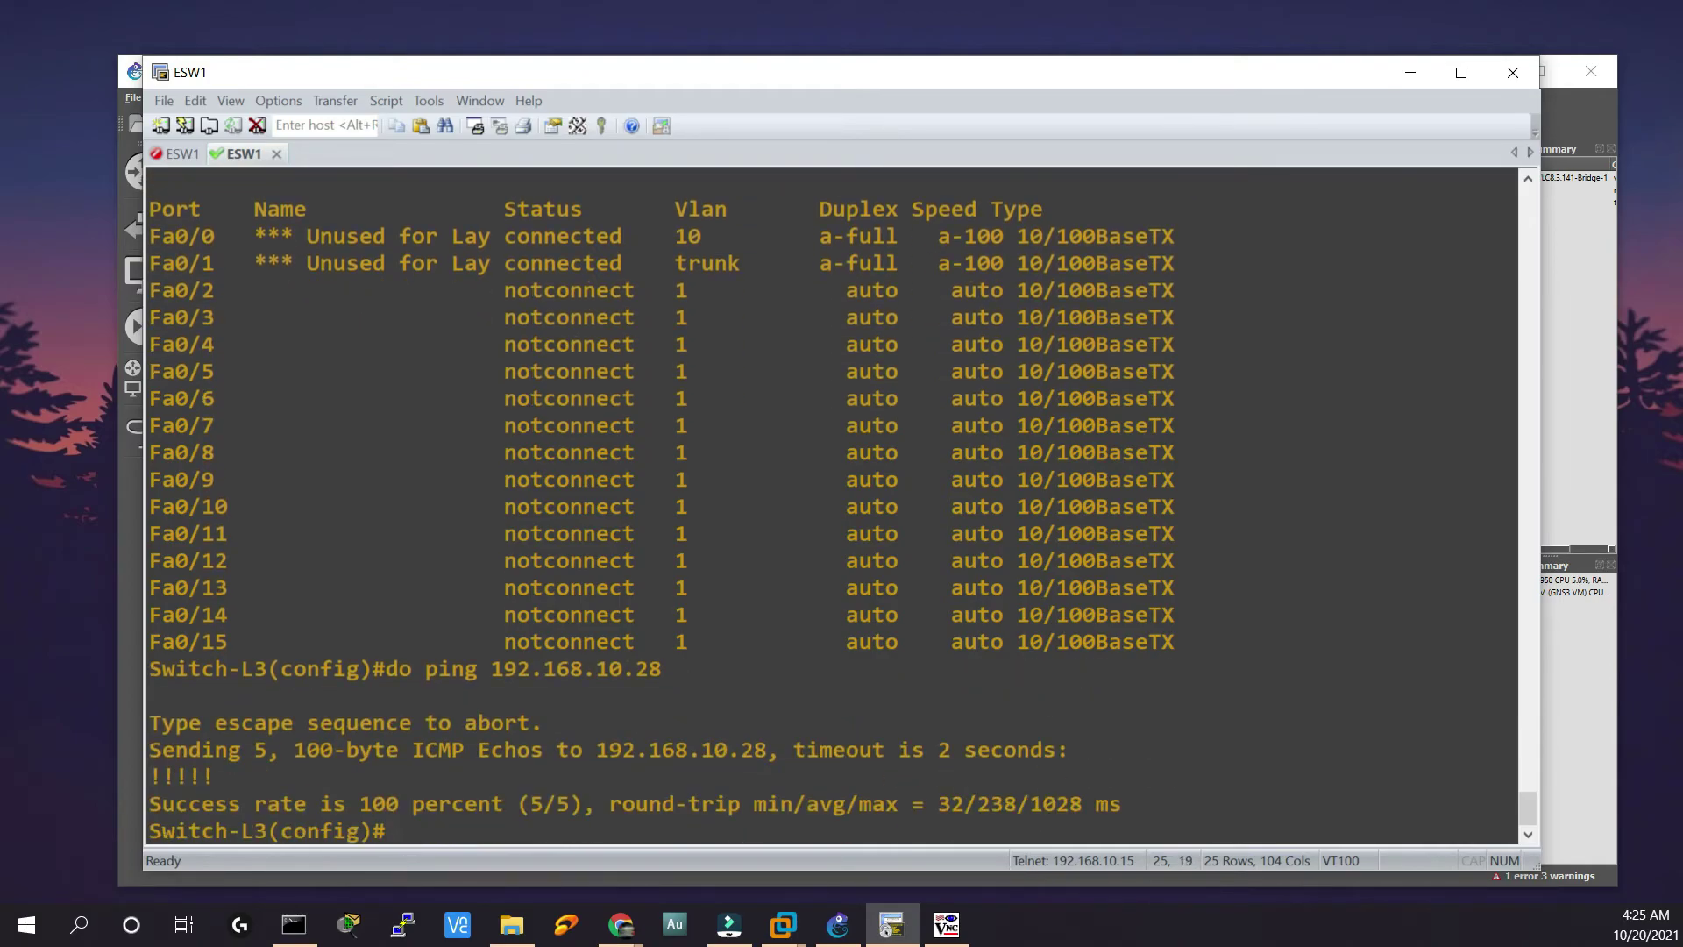
Position the Command Prompt window over the switch console.
key("alt+Tab")
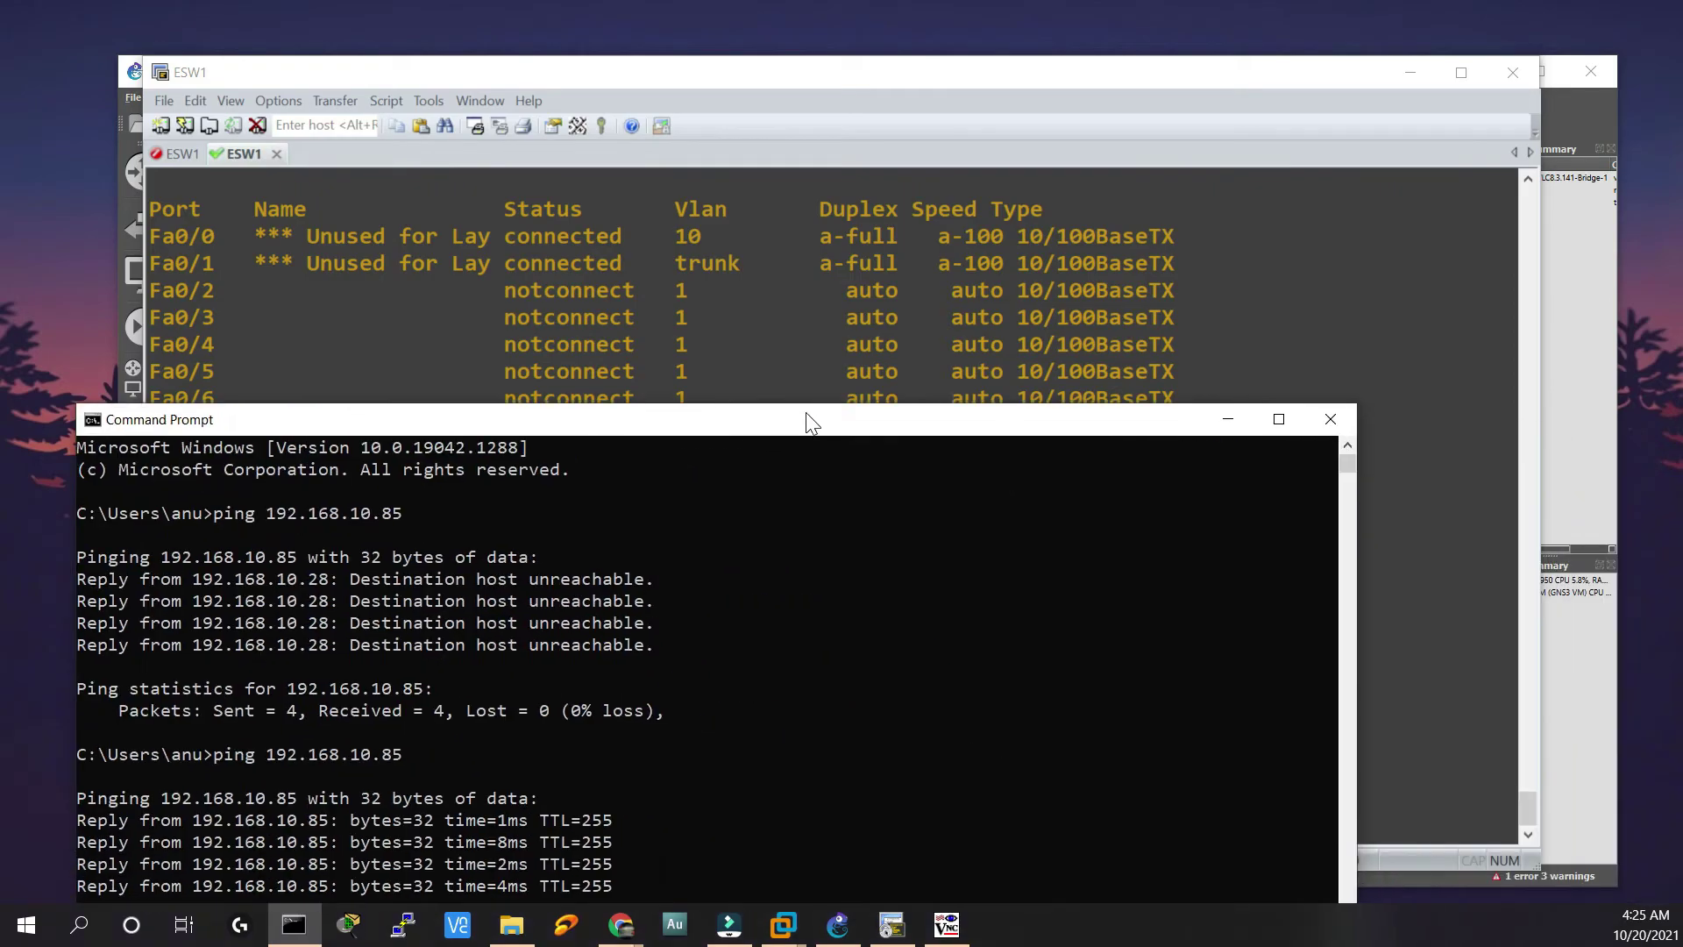
left_click_drag(1081, 420, 1212, 274)
left_click_drag(695, 76, 699, 72)
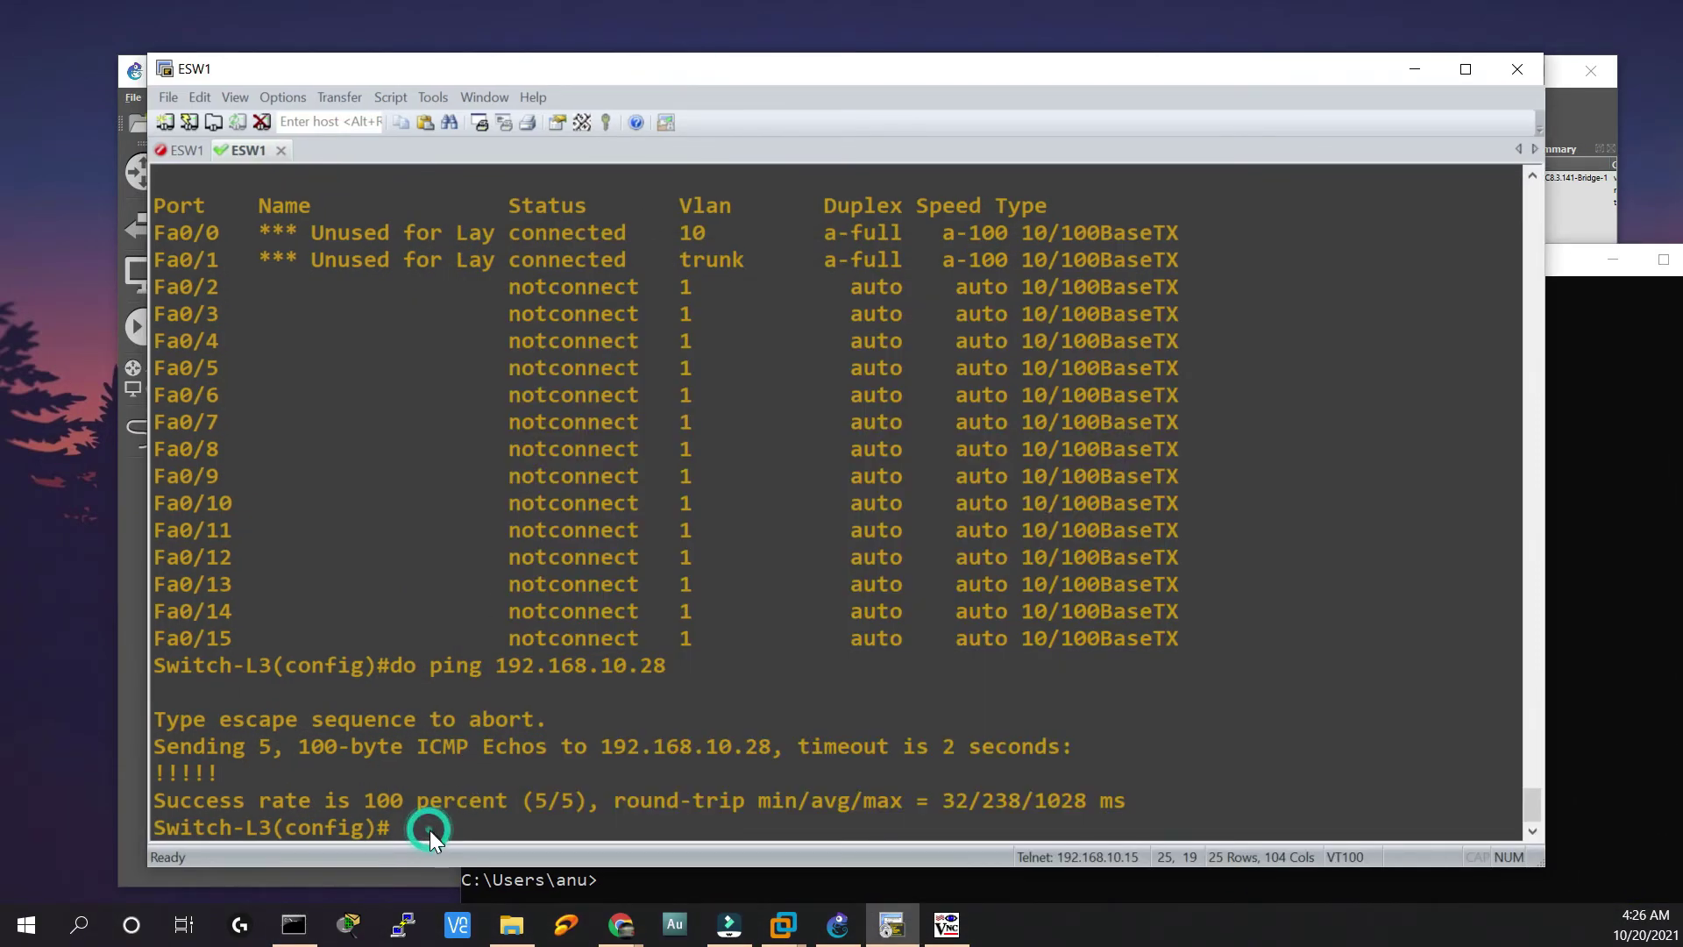
Enable 'do debug ip icmp' on the switch and ping 192.168.10.85 from Command Prompt.
type("do debug ip icmp")
key("Return")
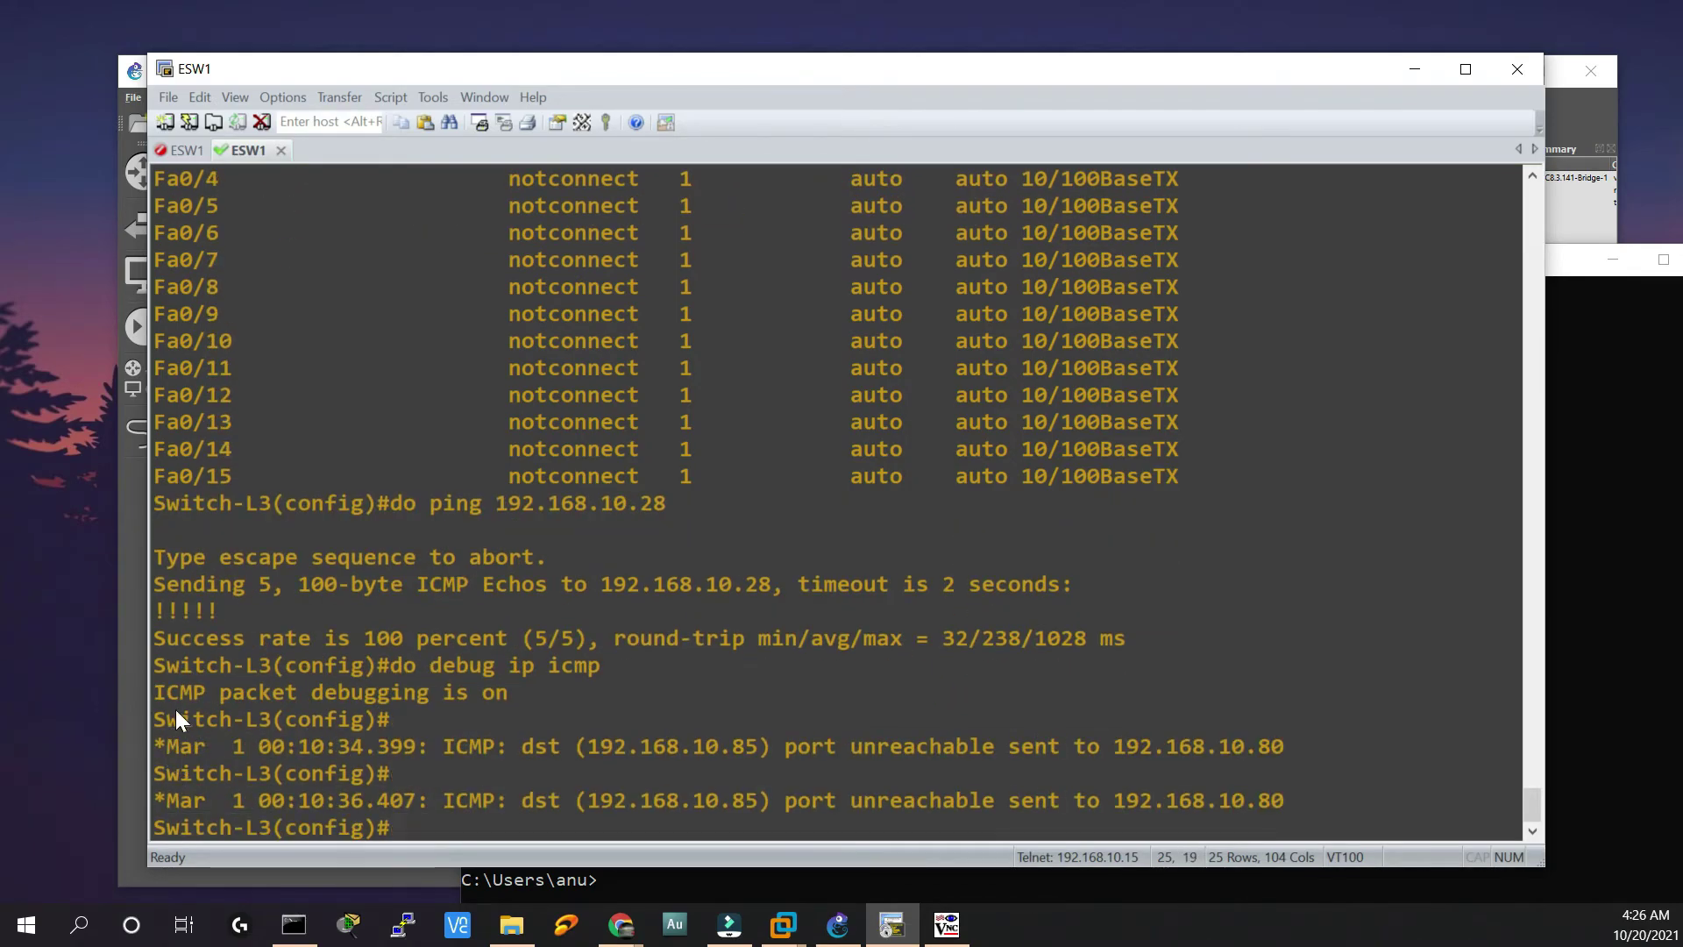
key("alt+Tab")
type("ping")
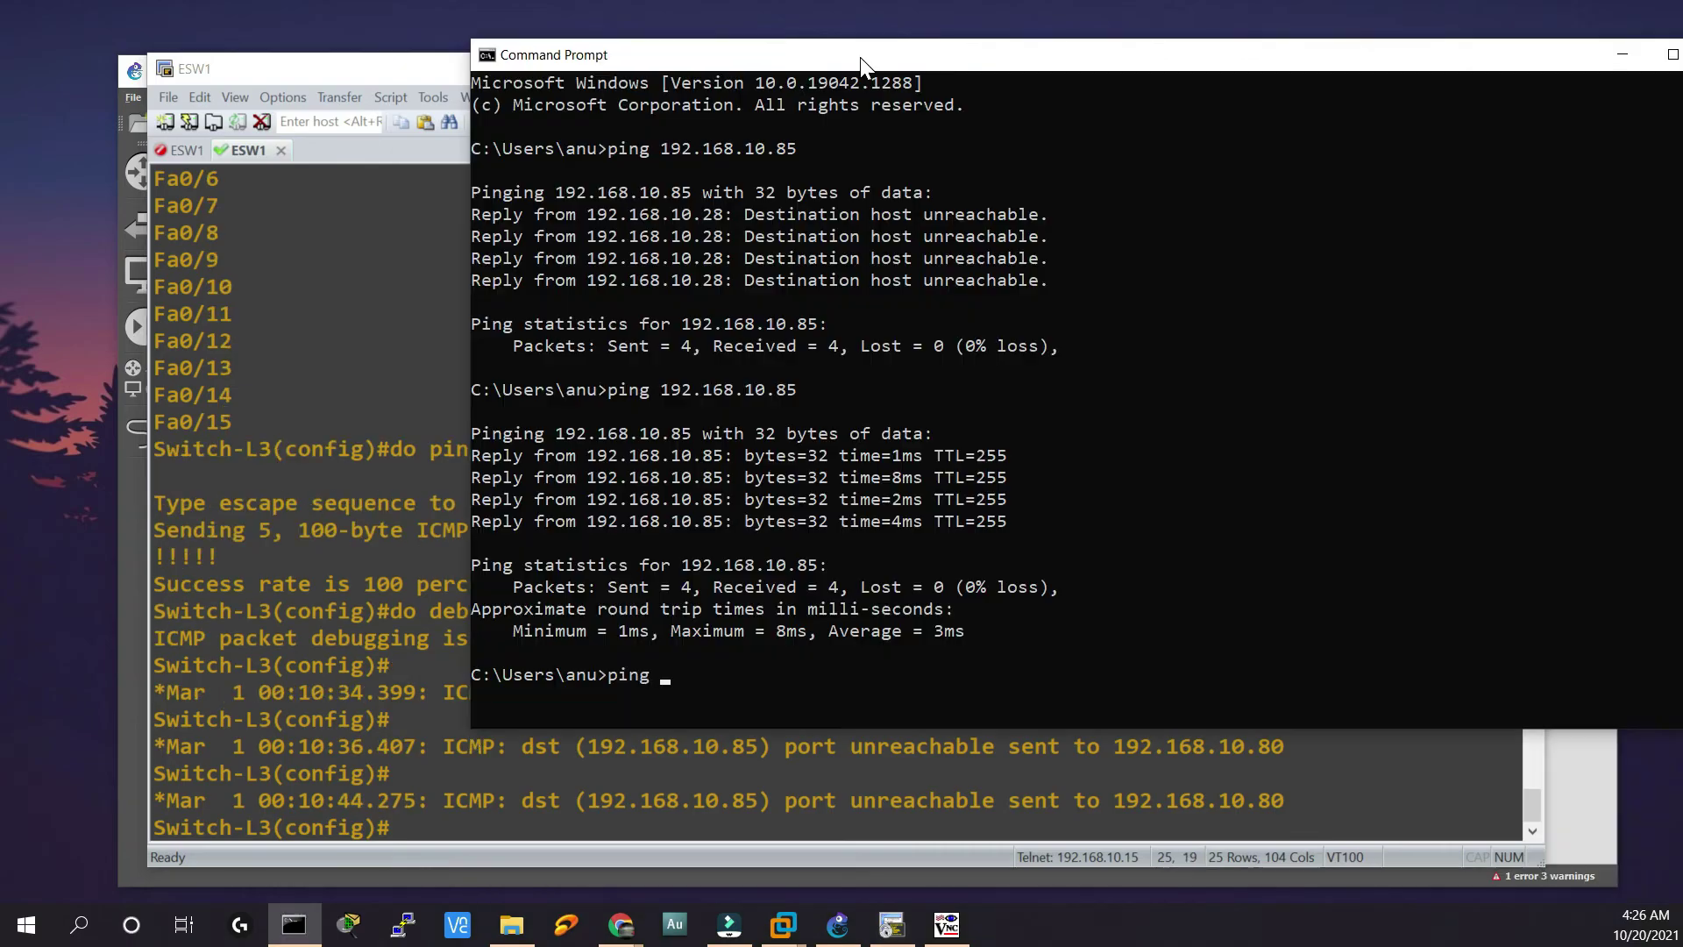
type(" 192.168")
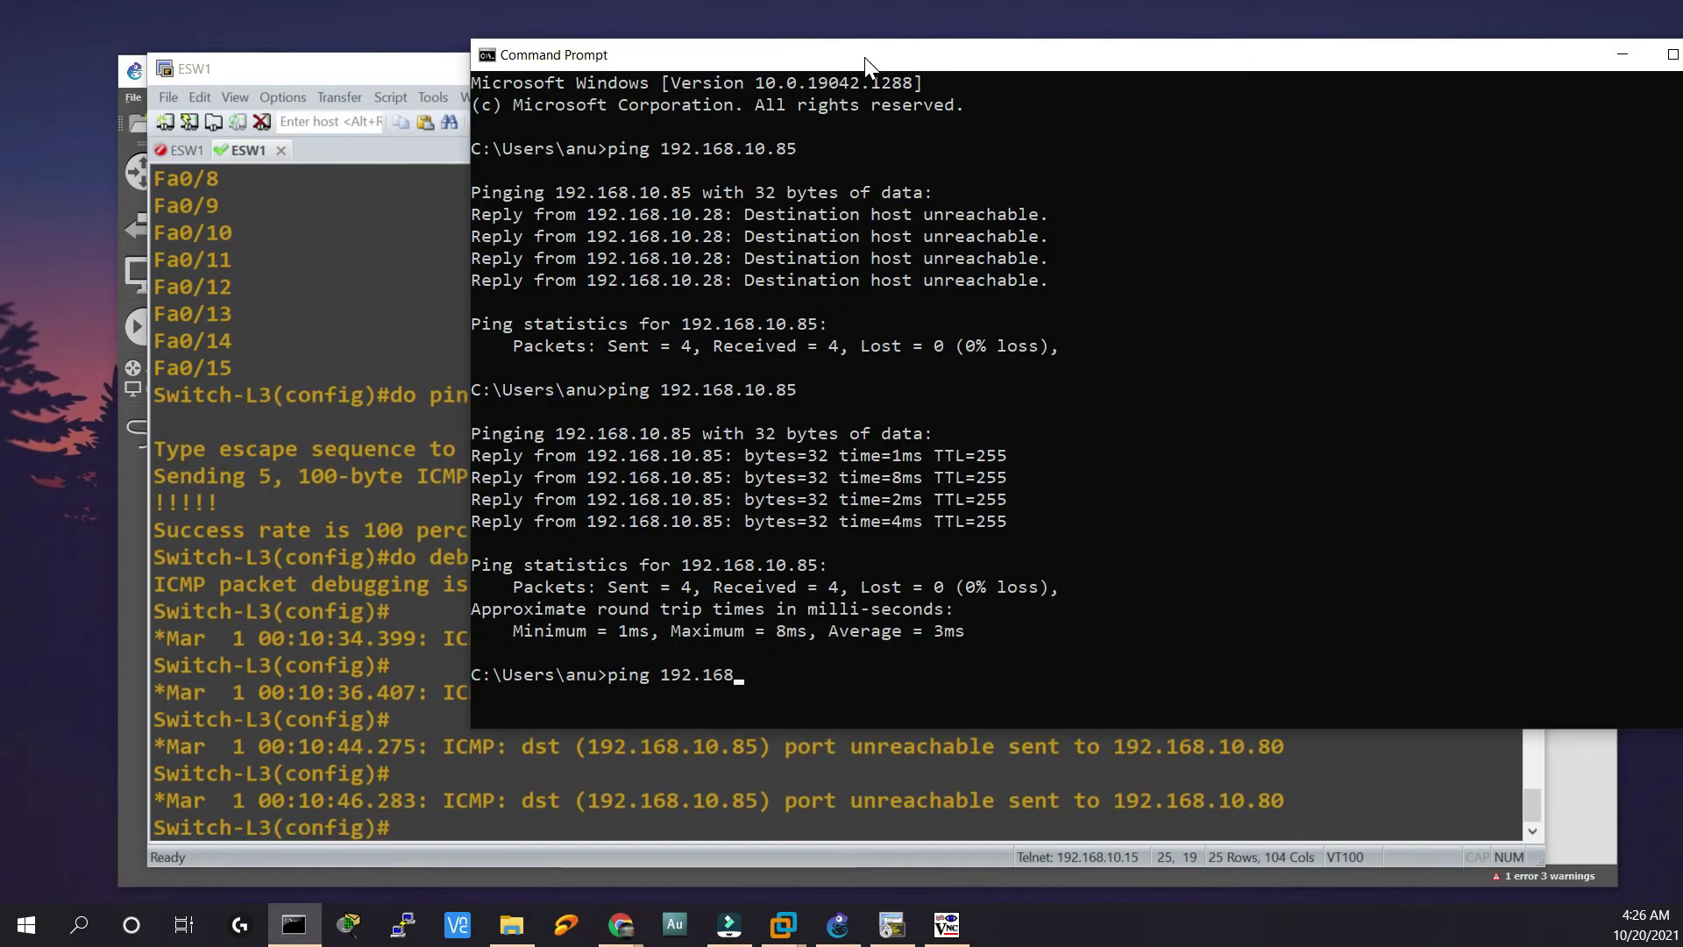
type(".10.85")
key("Return")
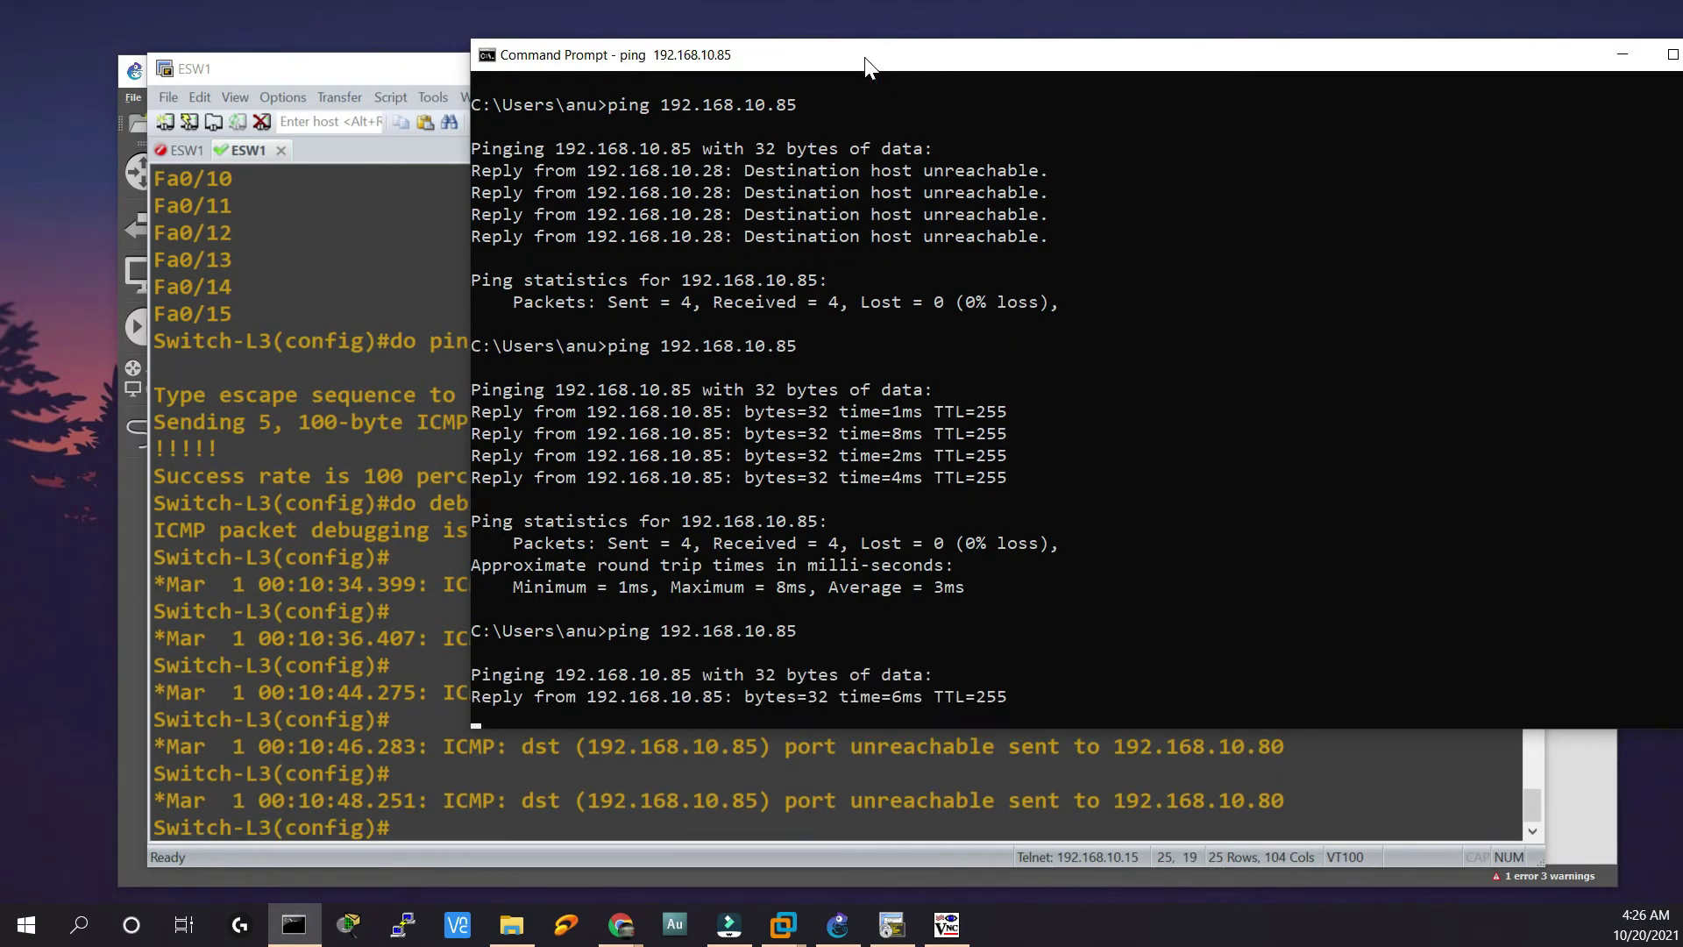
double_click(631, 54)
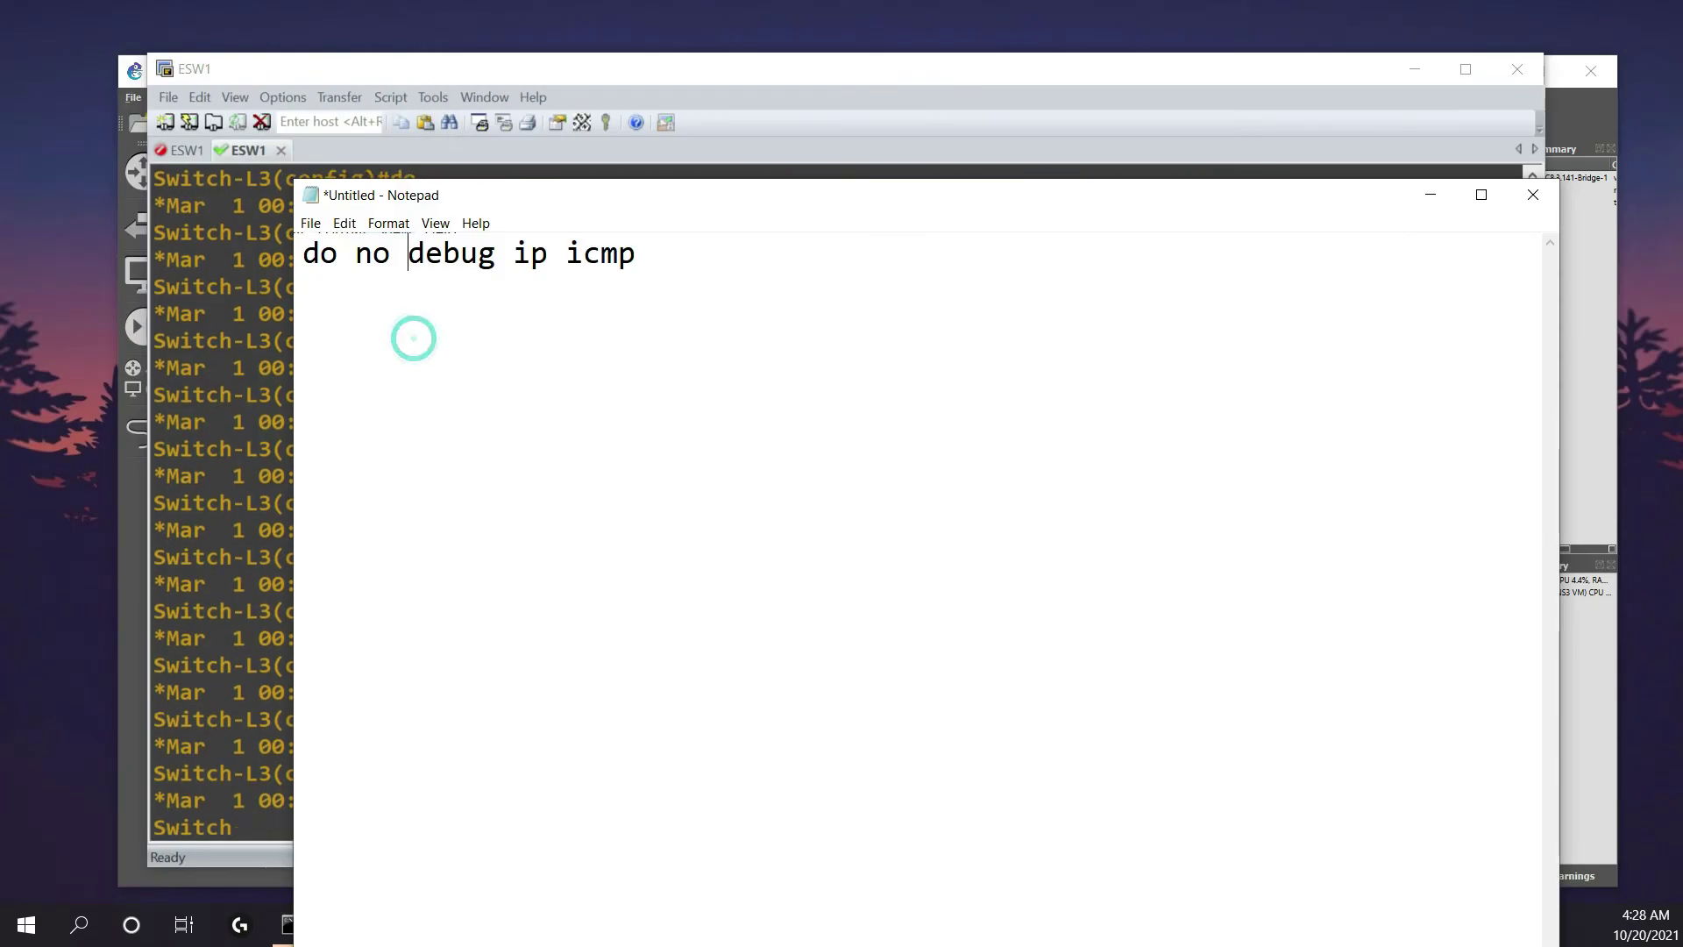
Copy 'do no debug ip icmp' from Notepad and run it in the switch console.
left_click_drag(304, 252, 680, 251)
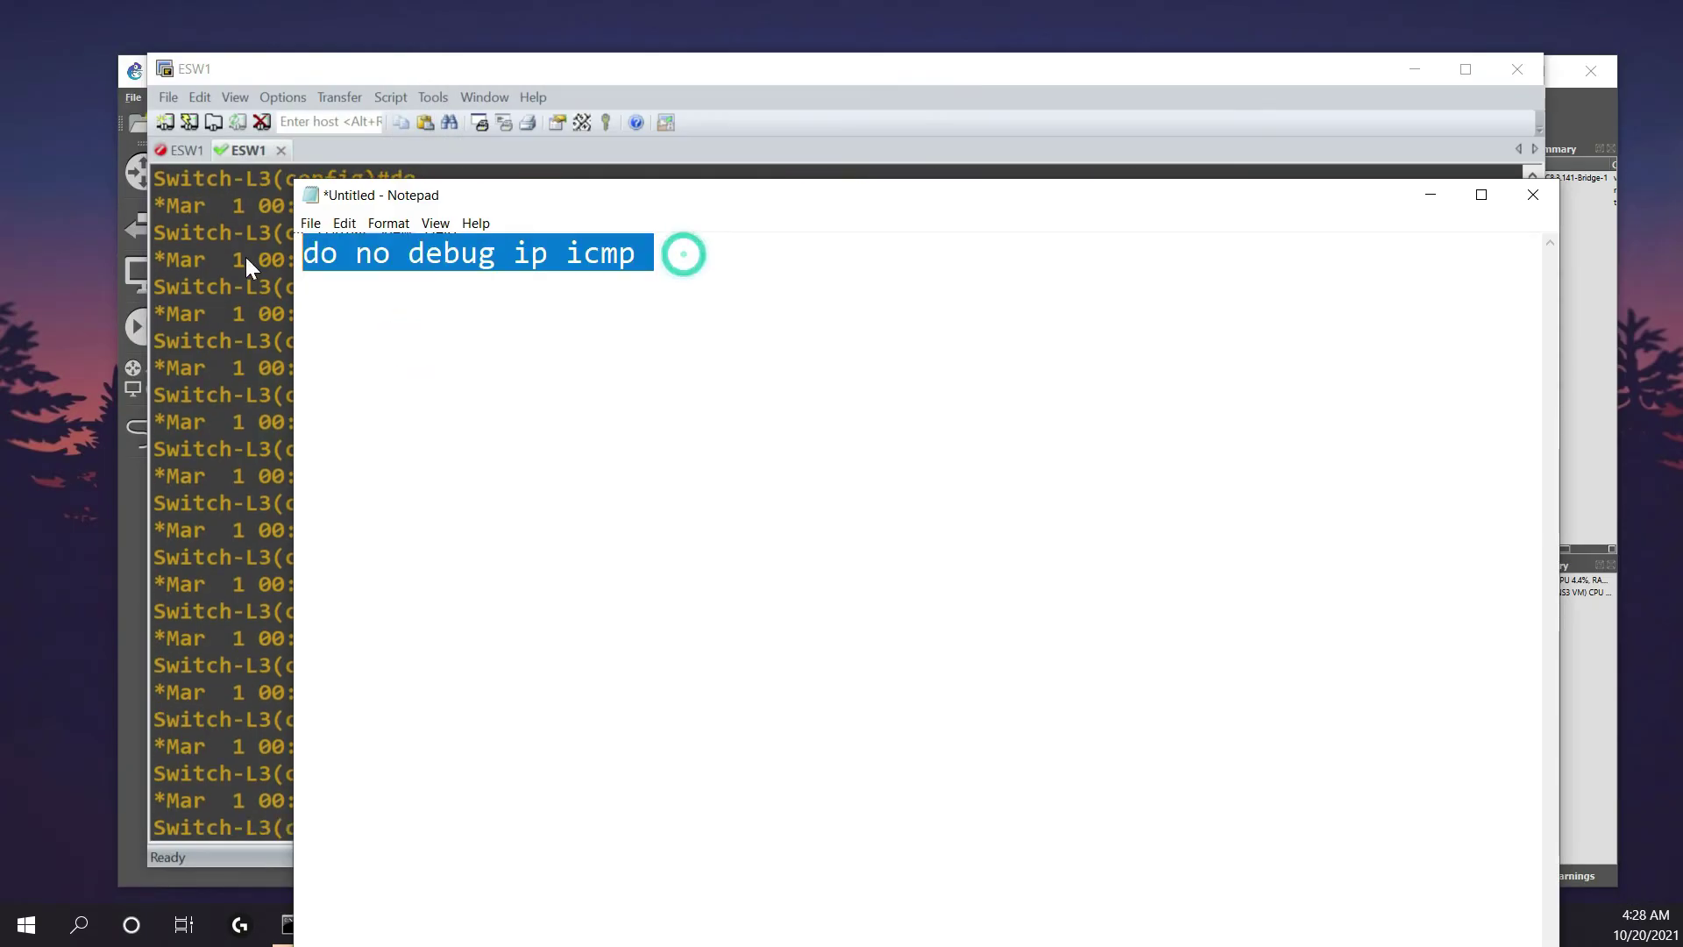
right_click(401, 265)
left_click(477, 330)
right_click(508, 812)
key("Return")
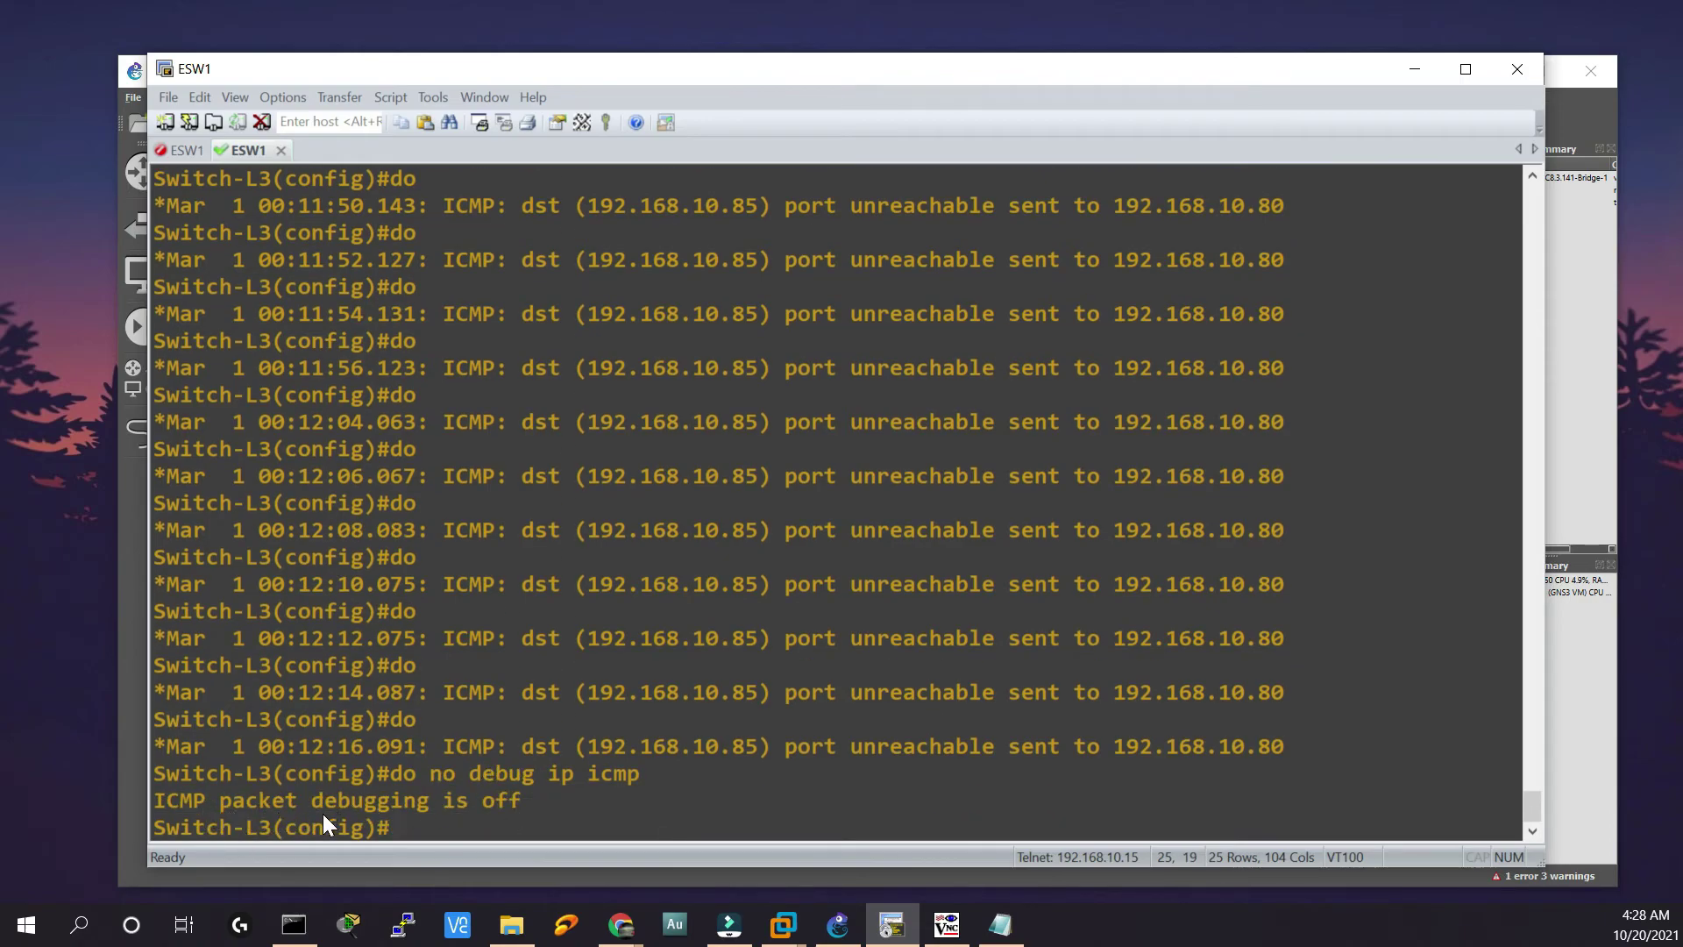
Ping the controller at 192.168.10.80 from Switch-L3 and confirm 5/5 replies succeed.
left_click(620, 924)
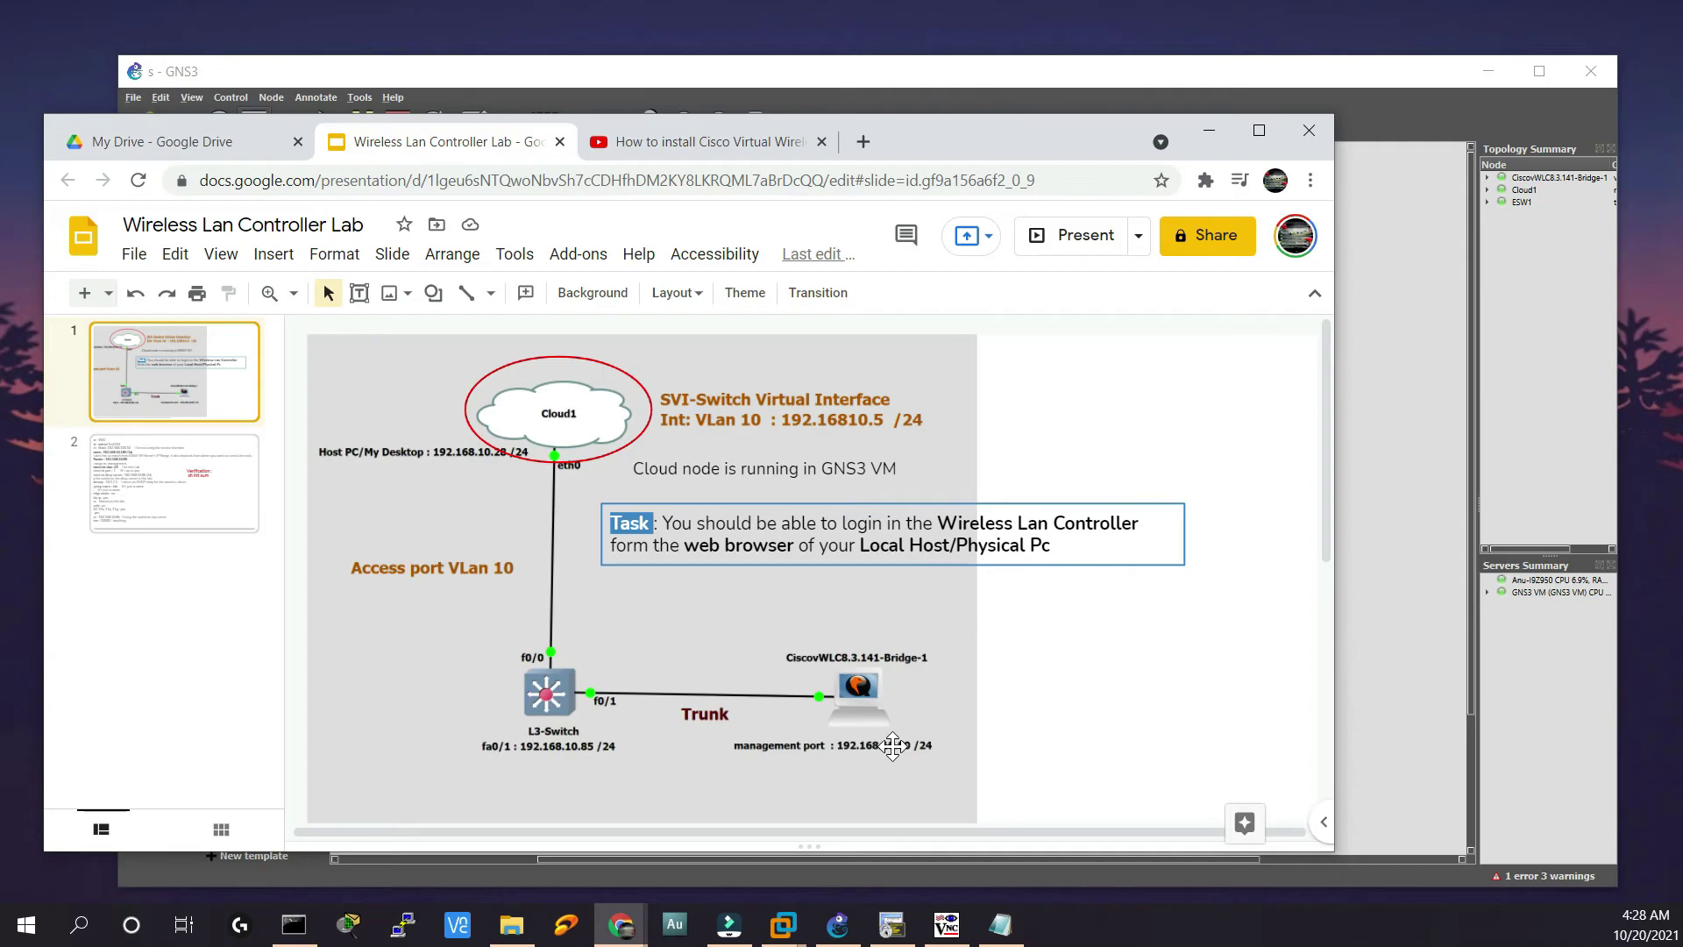
key("alt+Tab")
type("ng 192")
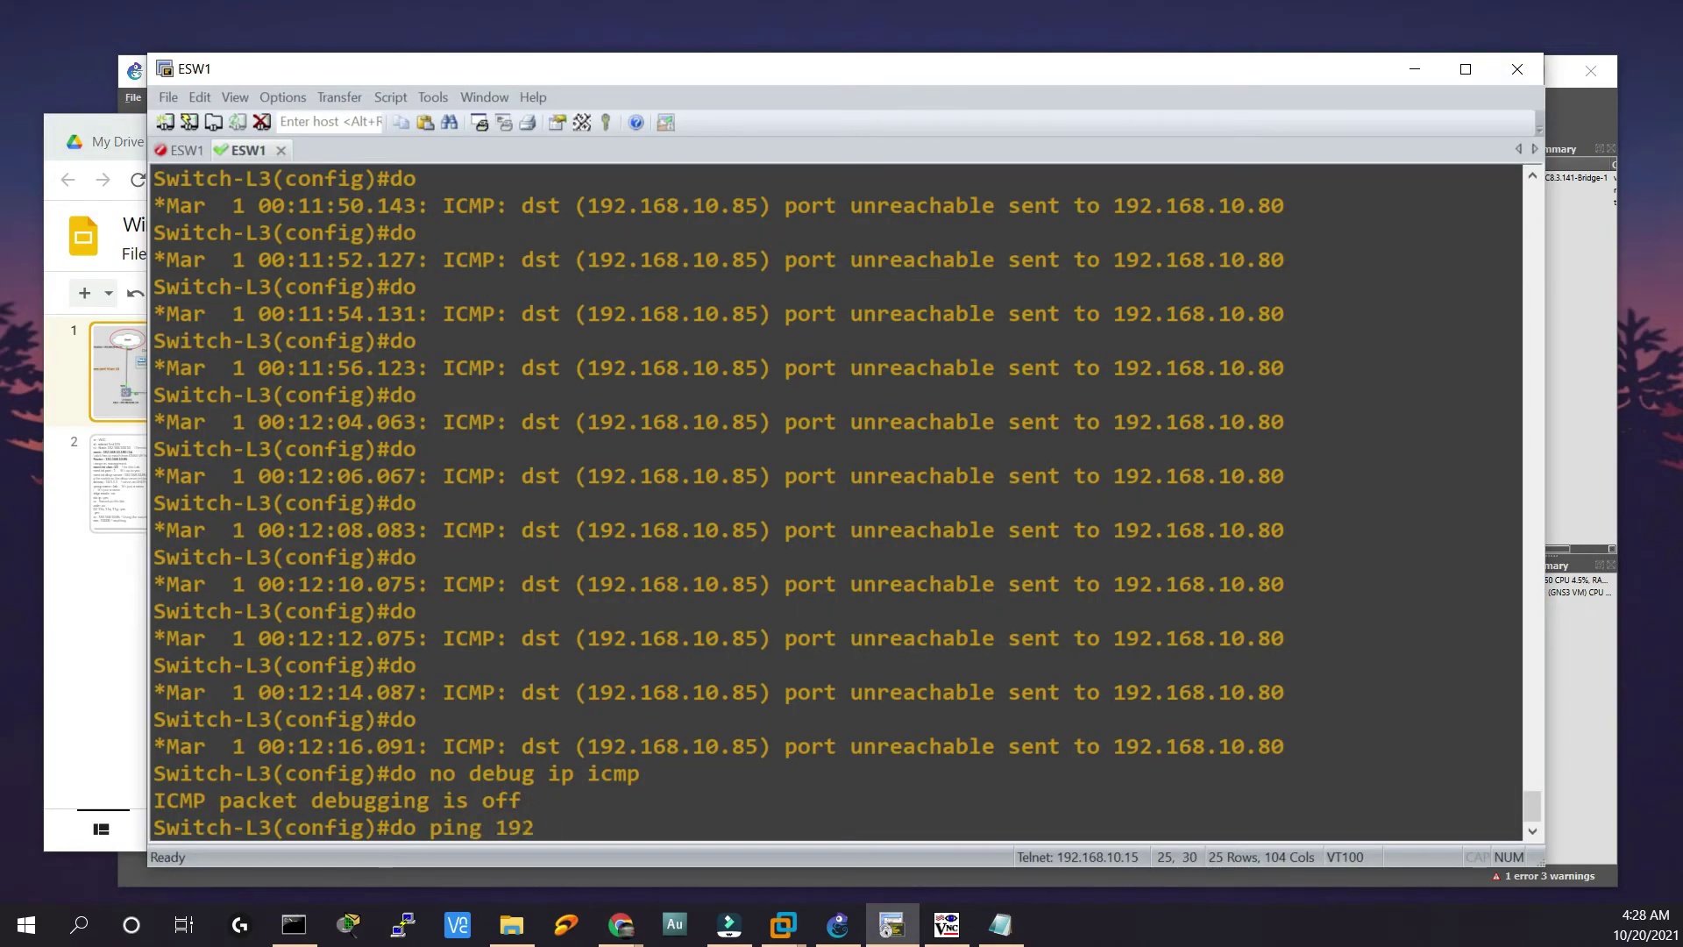
type(".168.10.80")
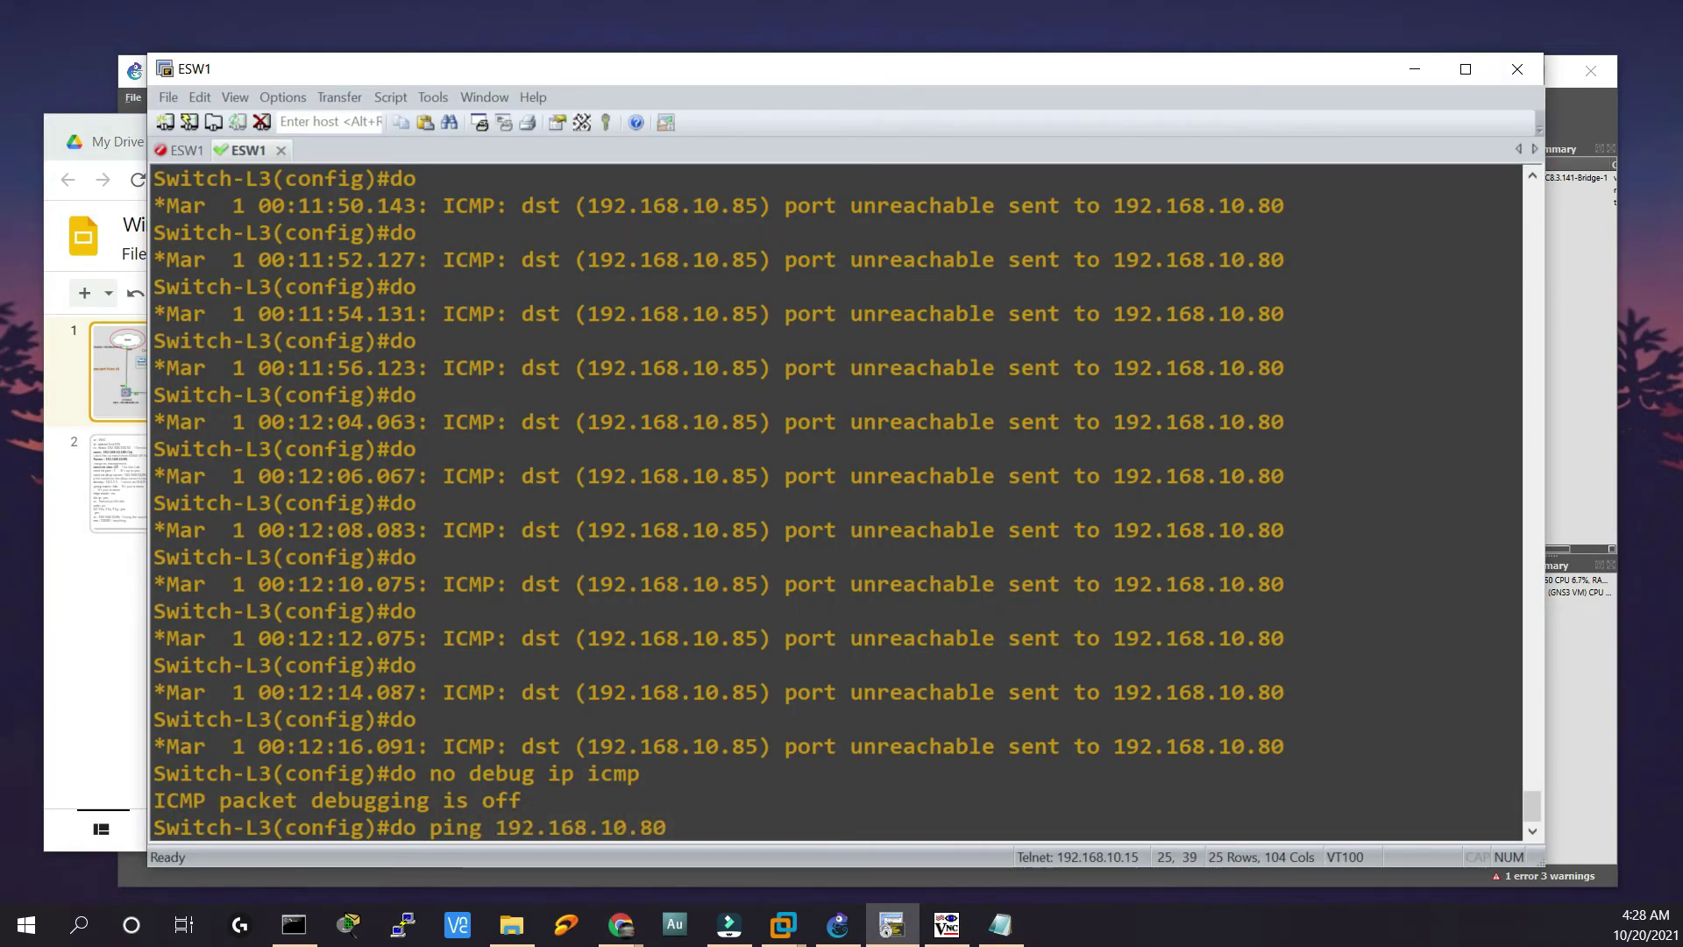
key("Return")
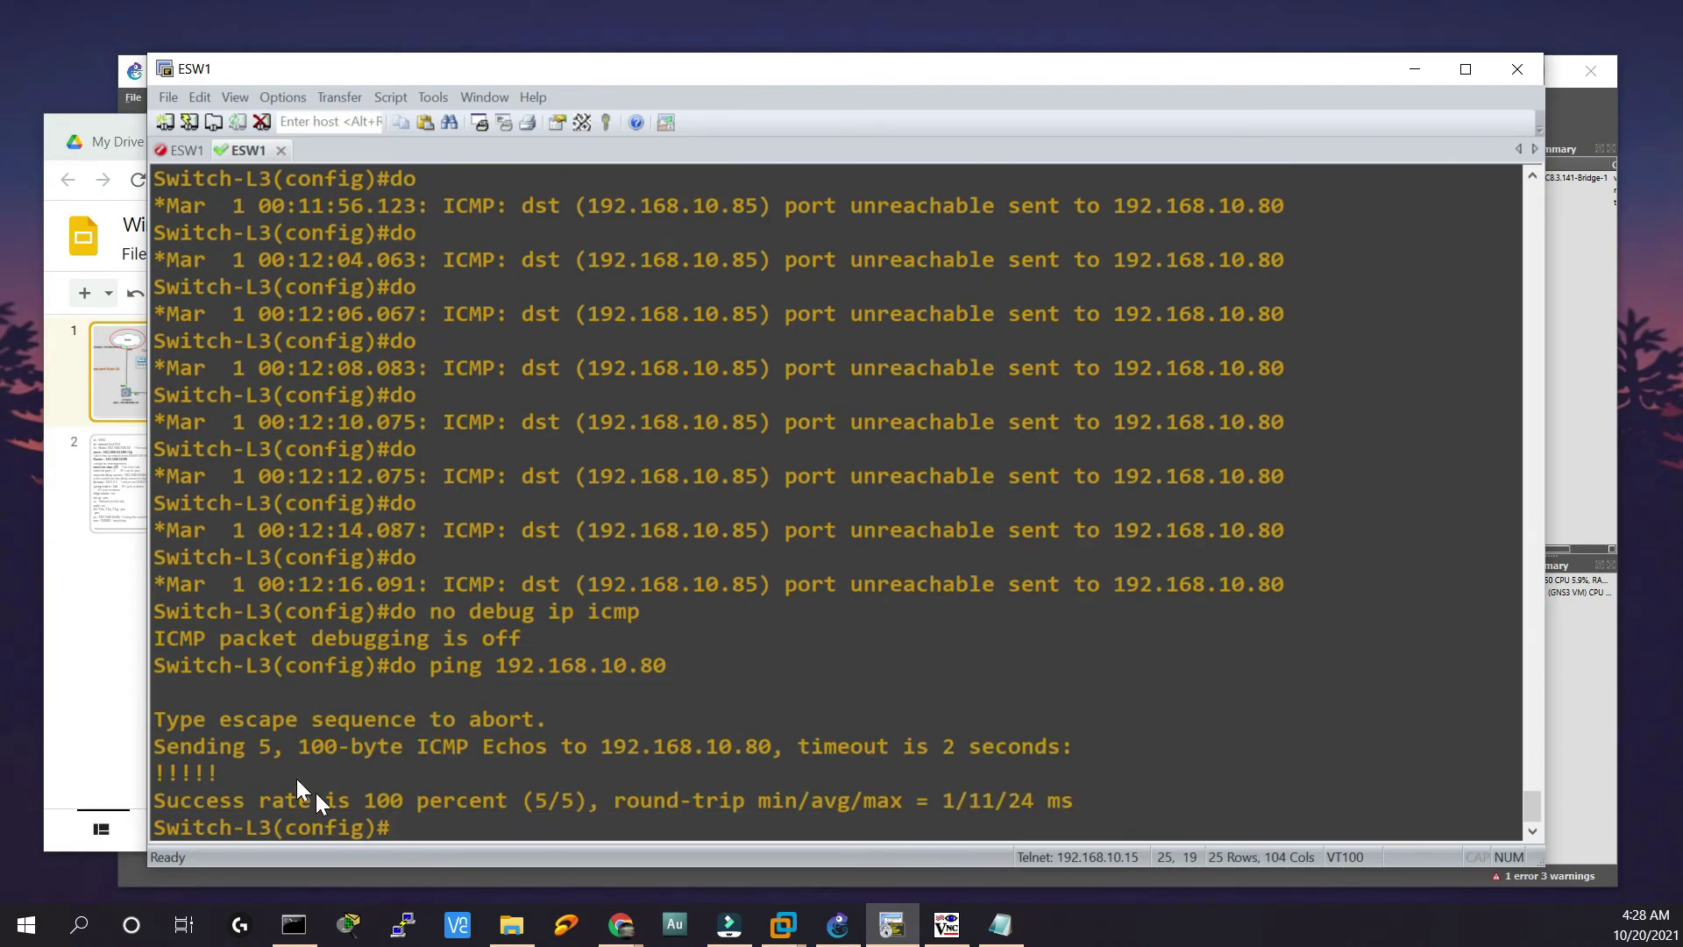
key("alt+Tab")
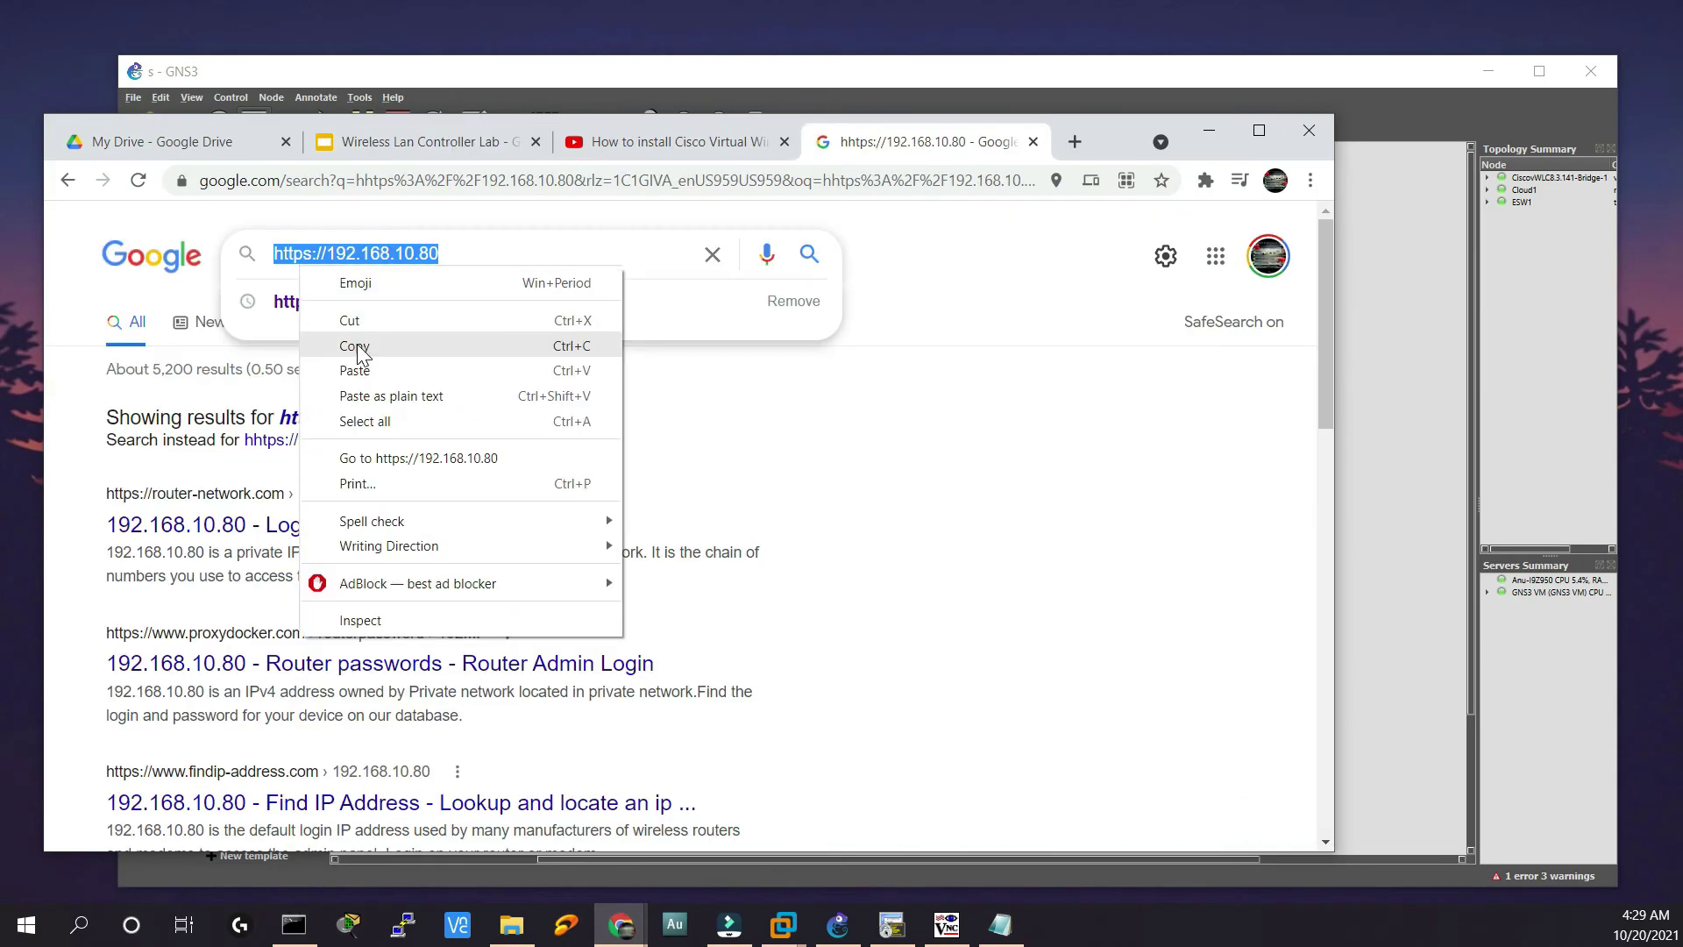
left_click(357, 343)
left_click(284, 179)
right_click(286, 180)
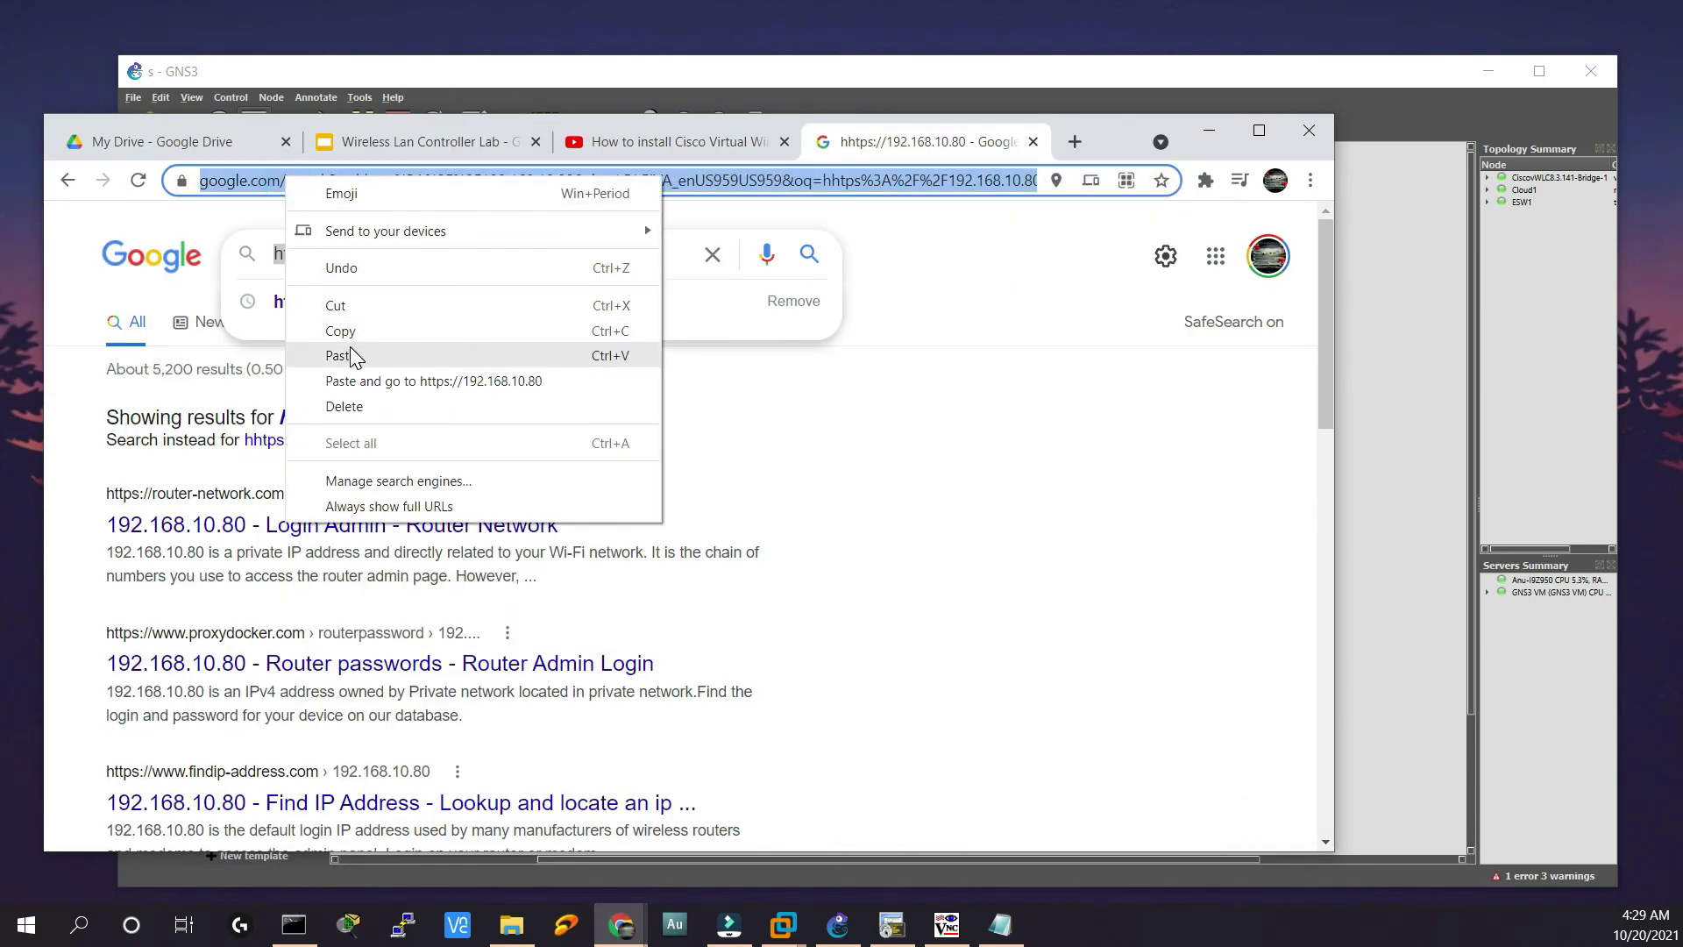
left_click(359, 380)
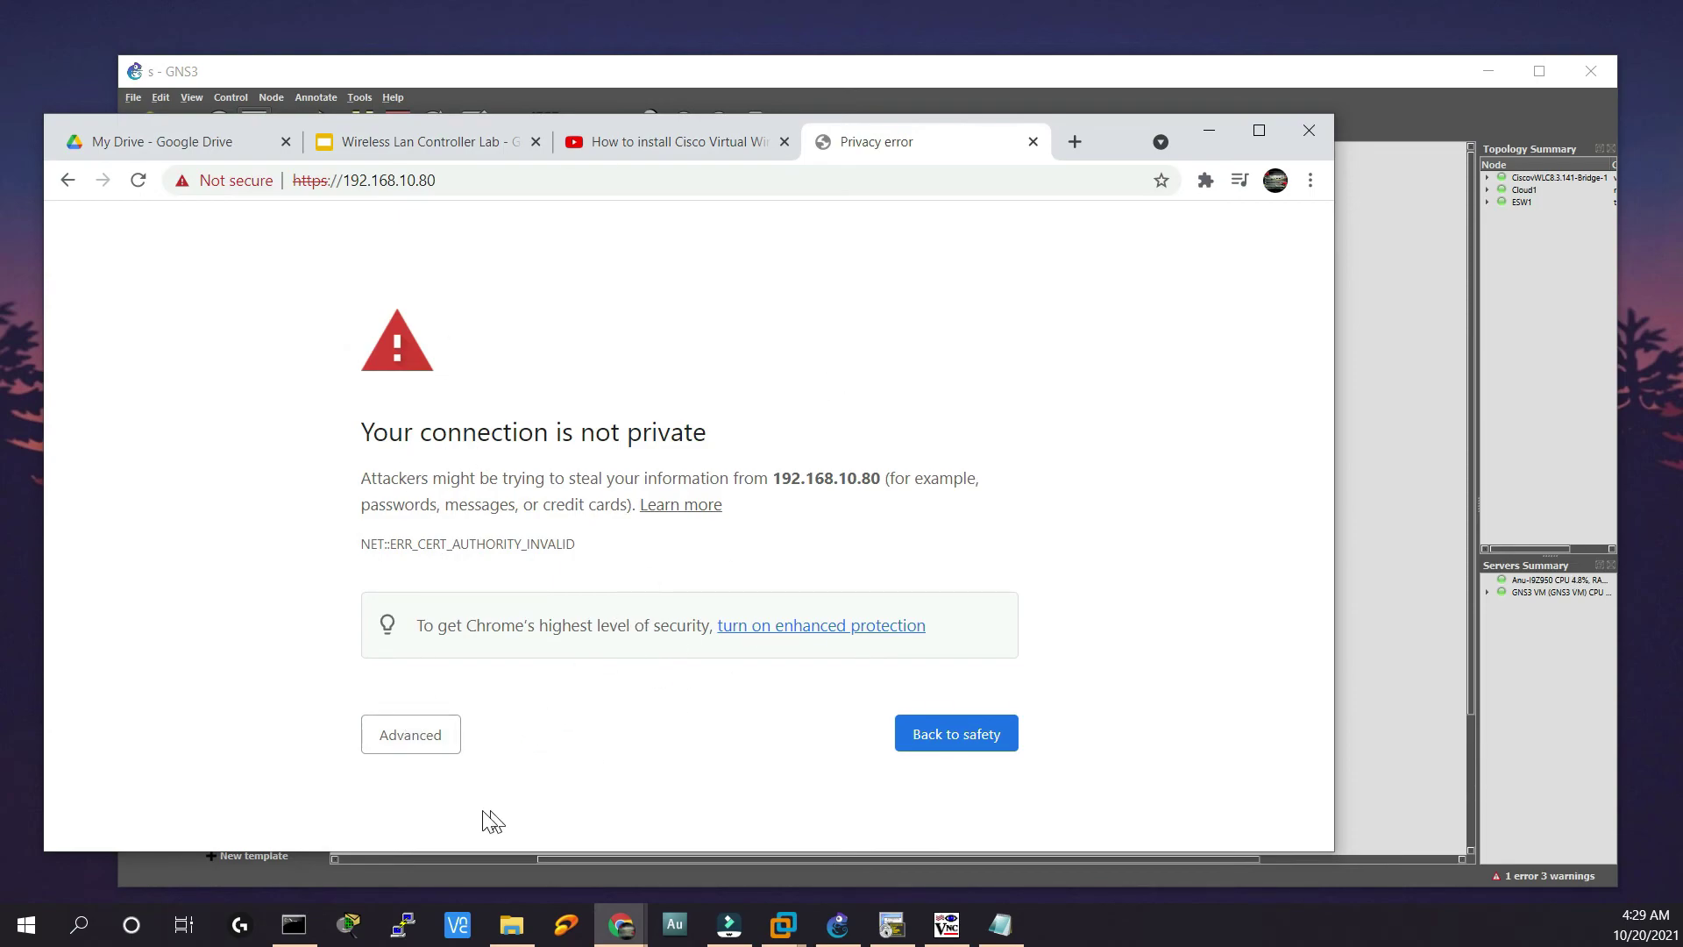
Proceed past the certificate warning and start the controller login.
left_click(429, 739)
scroll(425, 740, "down", 2)
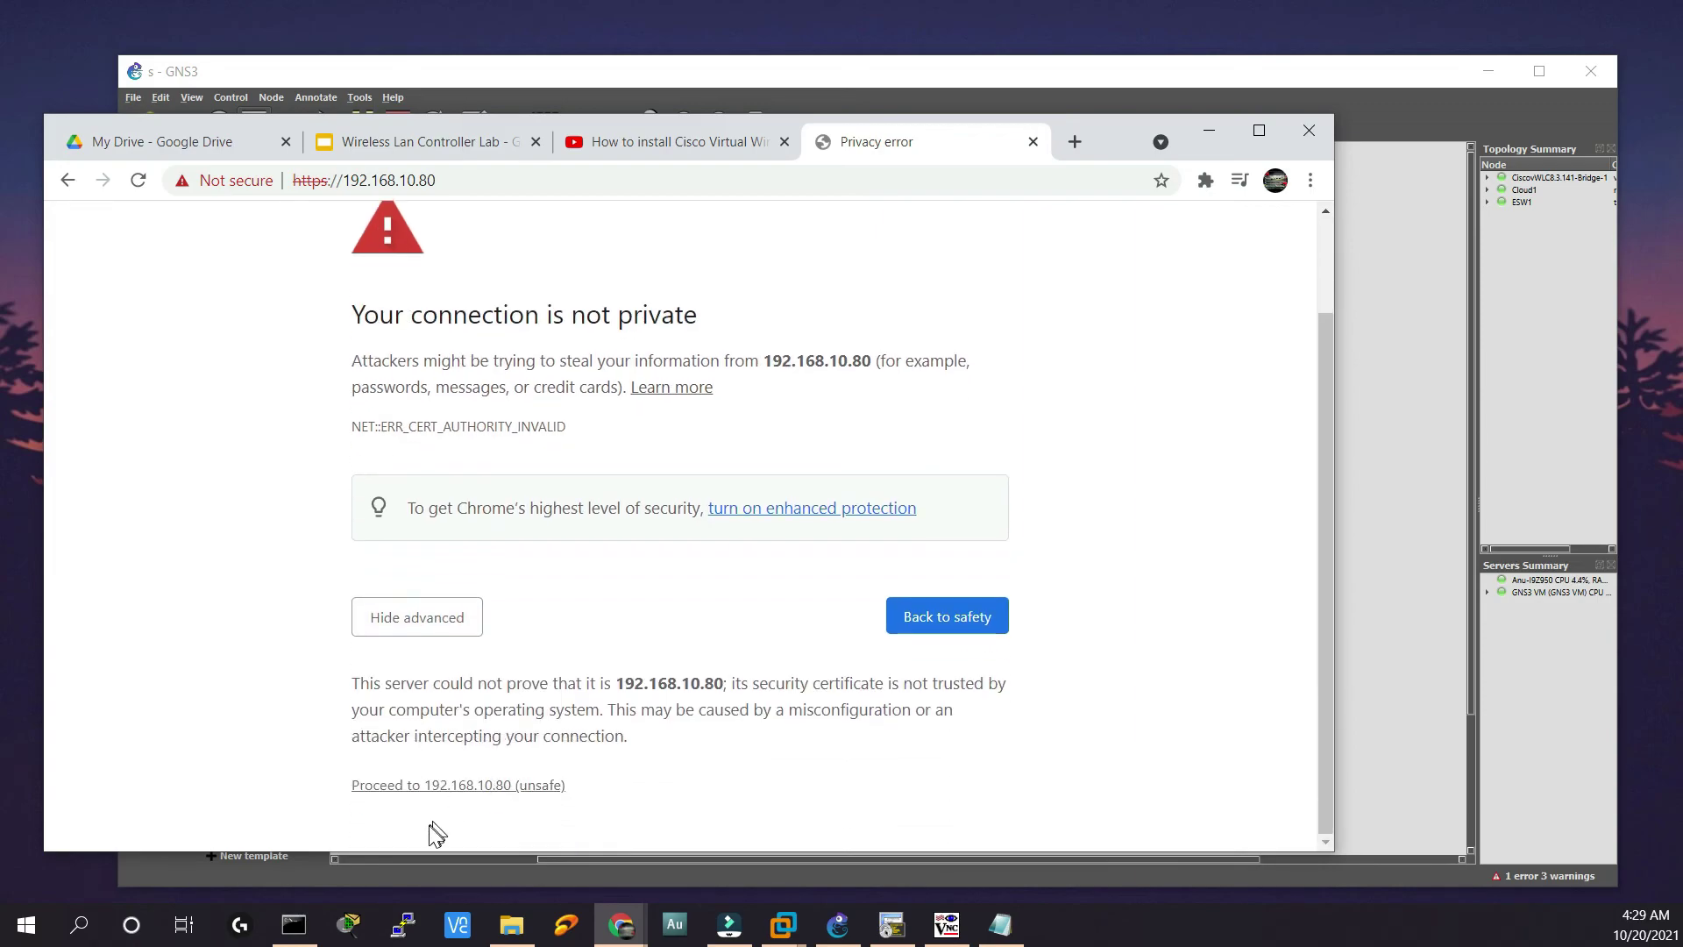
left_click(392, 792)
left_click(682, 653)
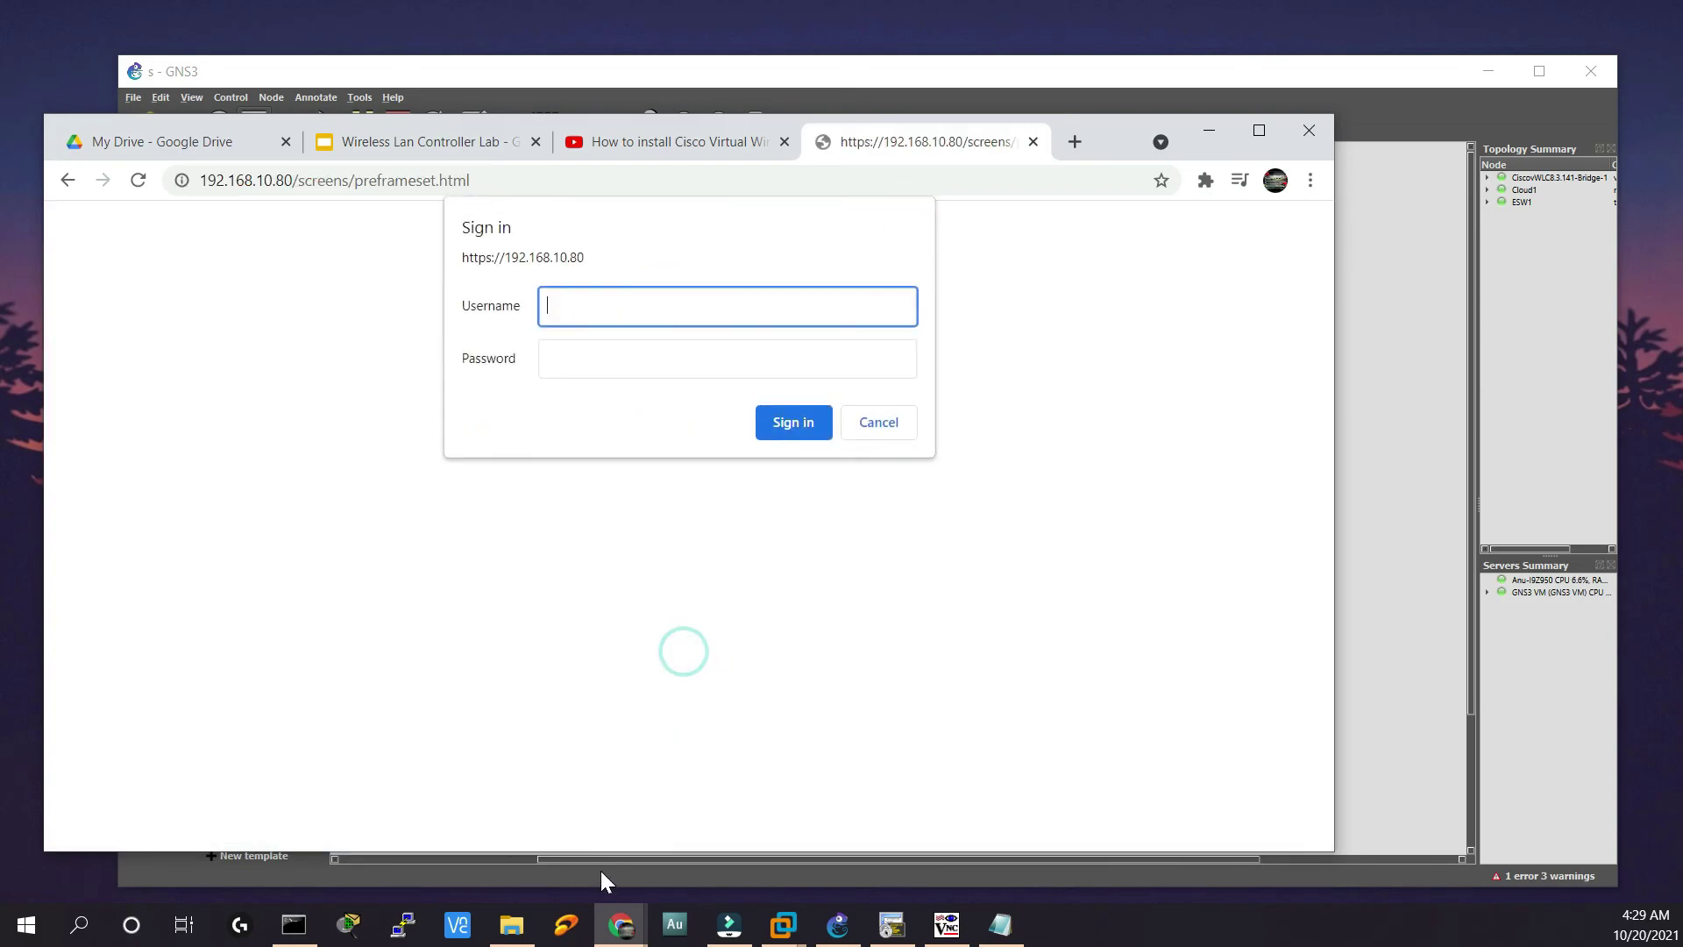
Look up the controller credentials on lab slide 2, then return to the WLC tab.
left_click(412, 140)
left_click(209, 479)
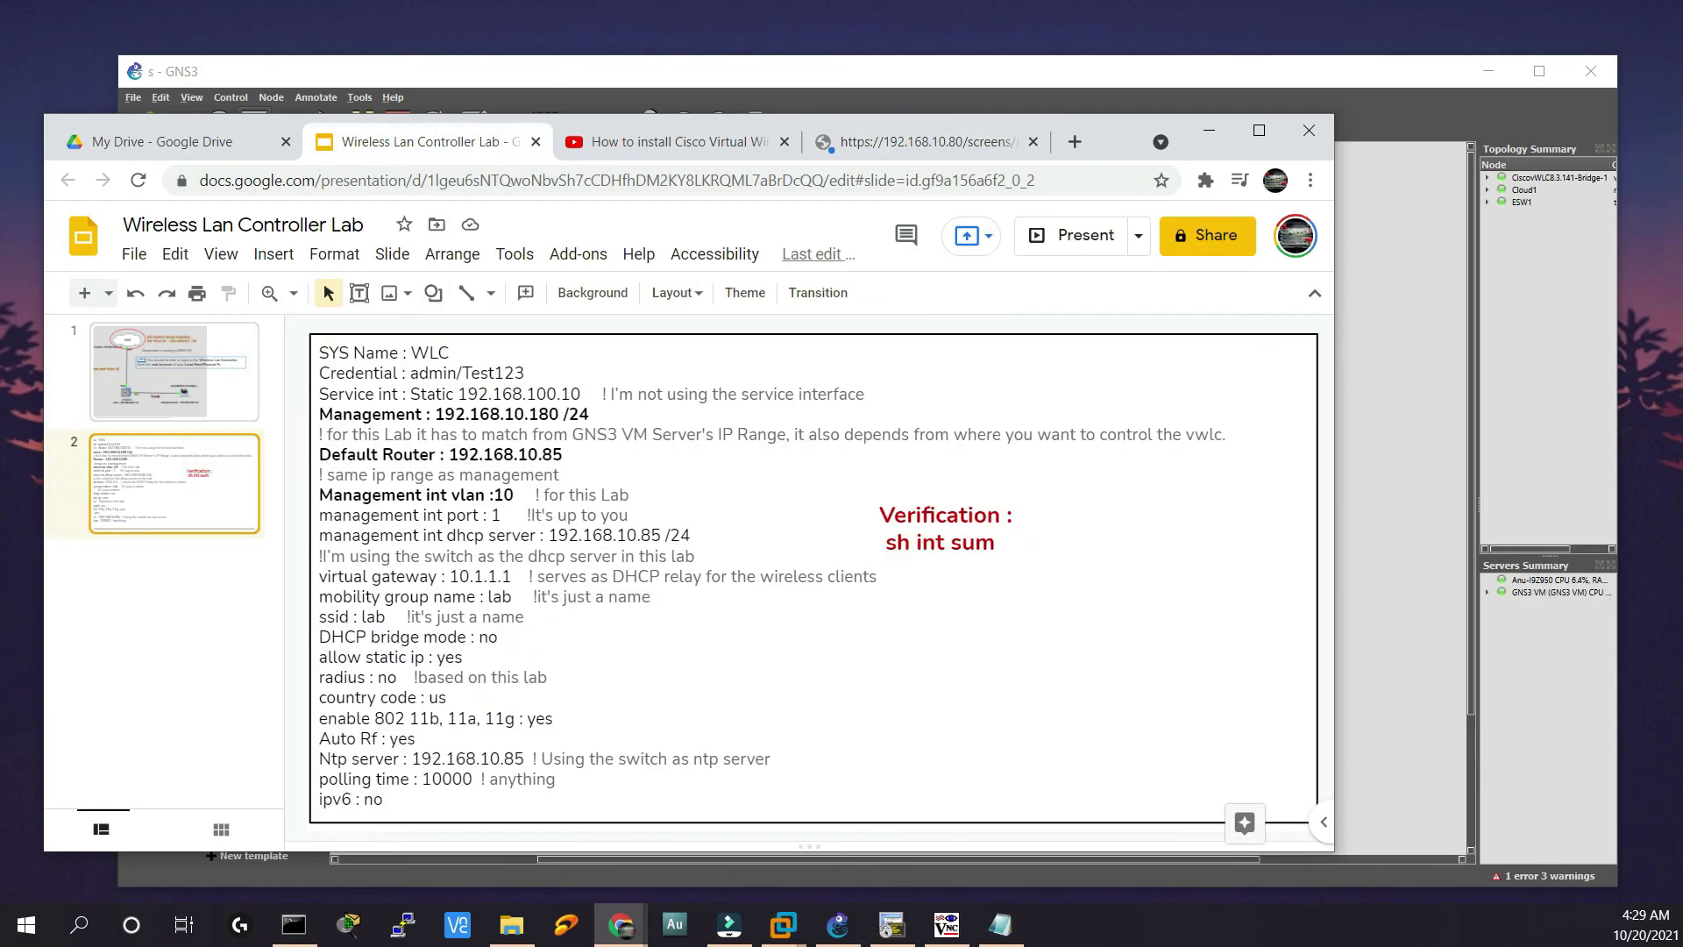
key("ctrl+4")
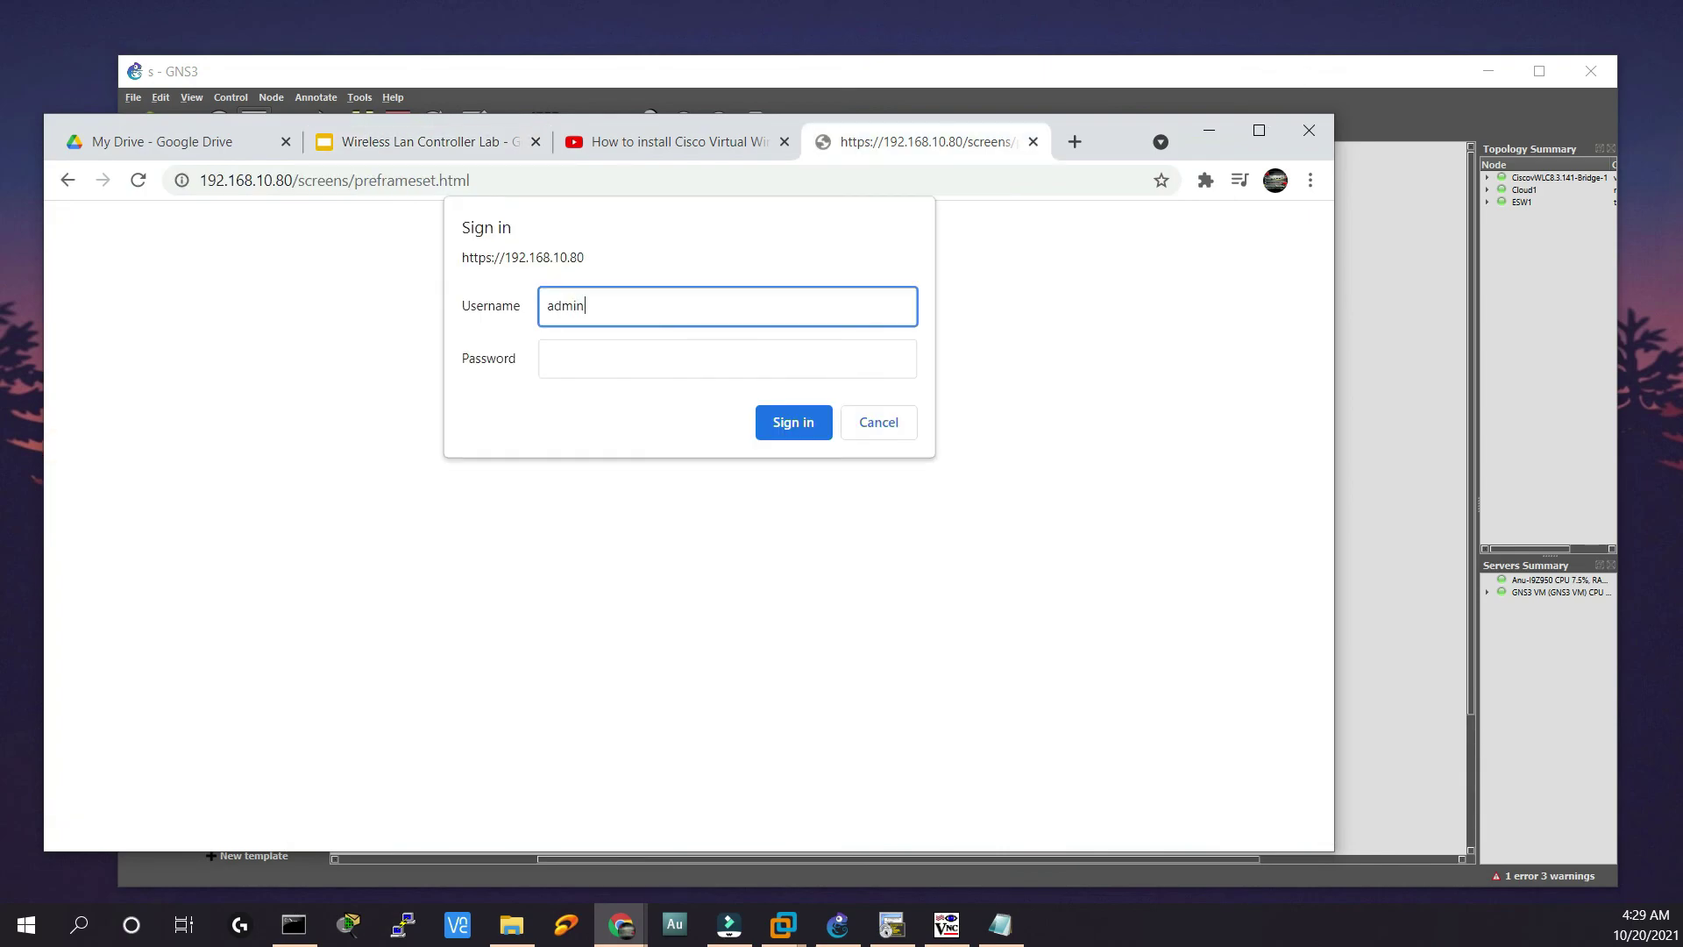
Enter the controller password to sign in and maximize the Chrome window.
left_click(597, 350)
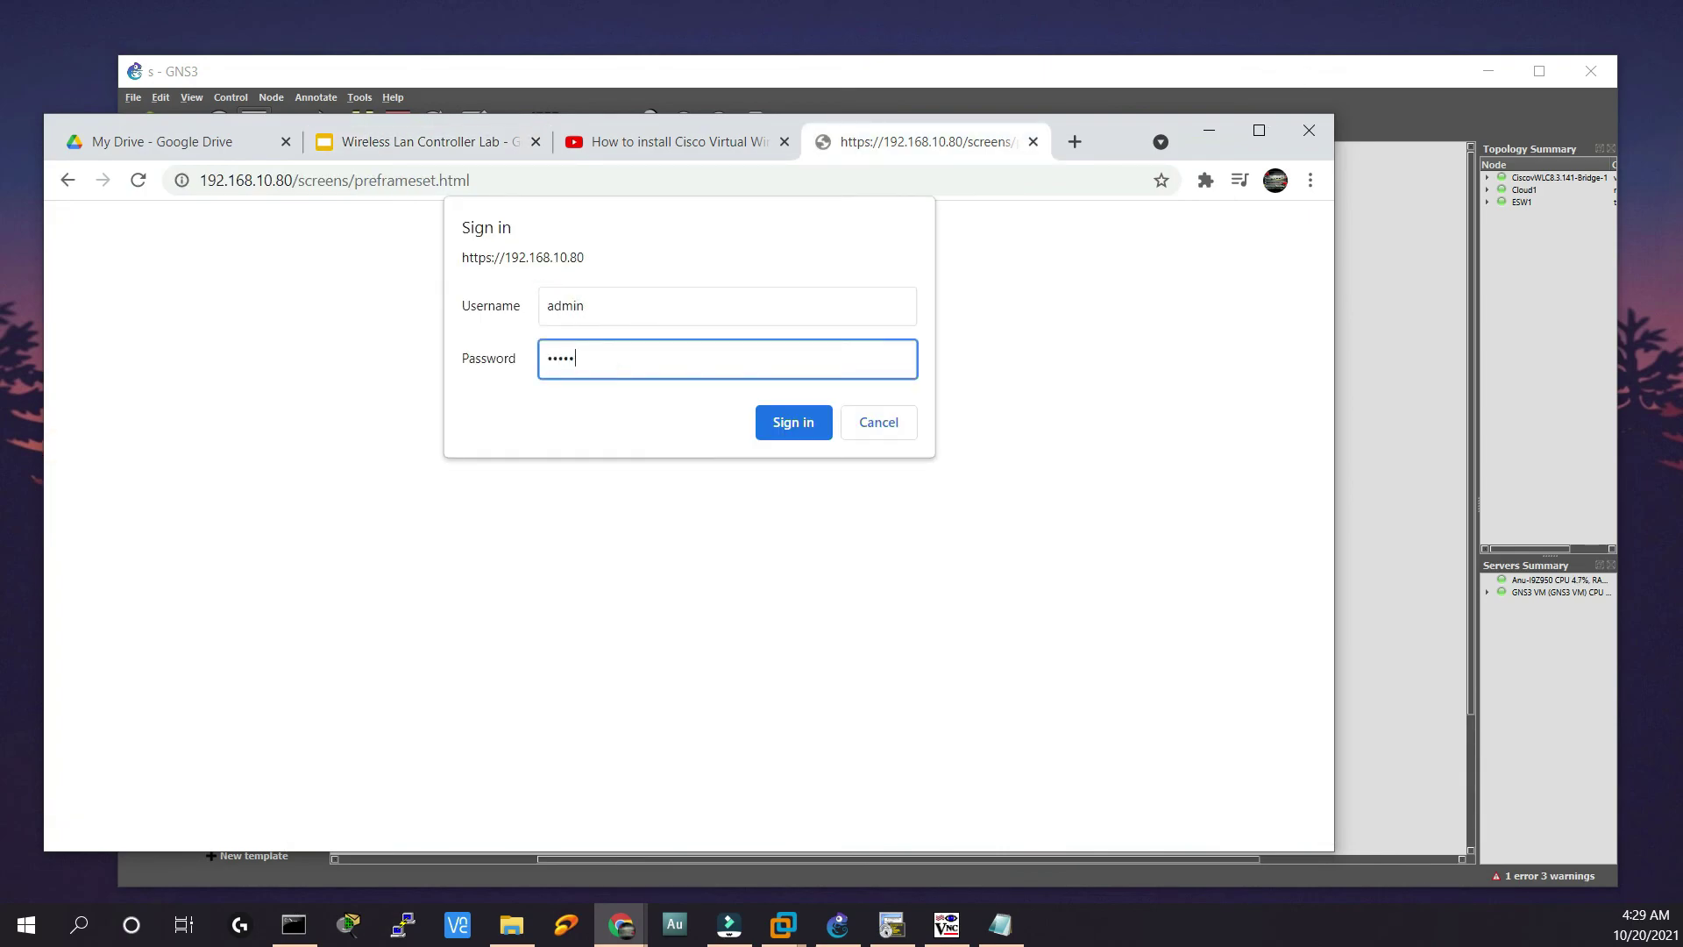
key("Return")
double_click(150, 119)
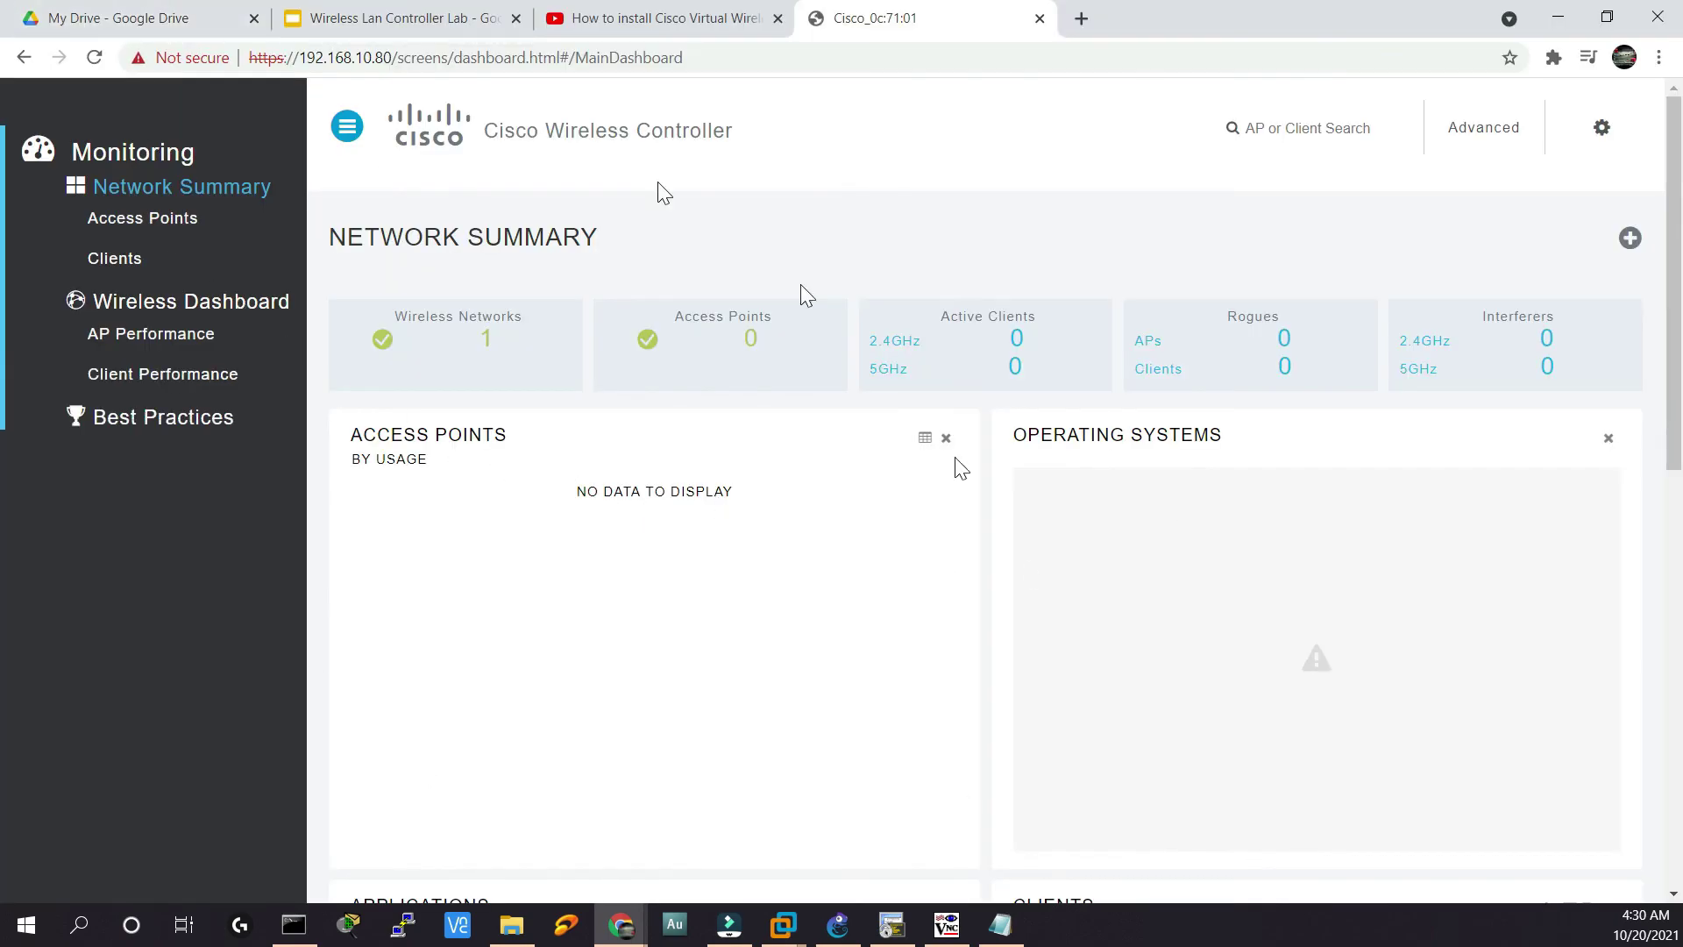